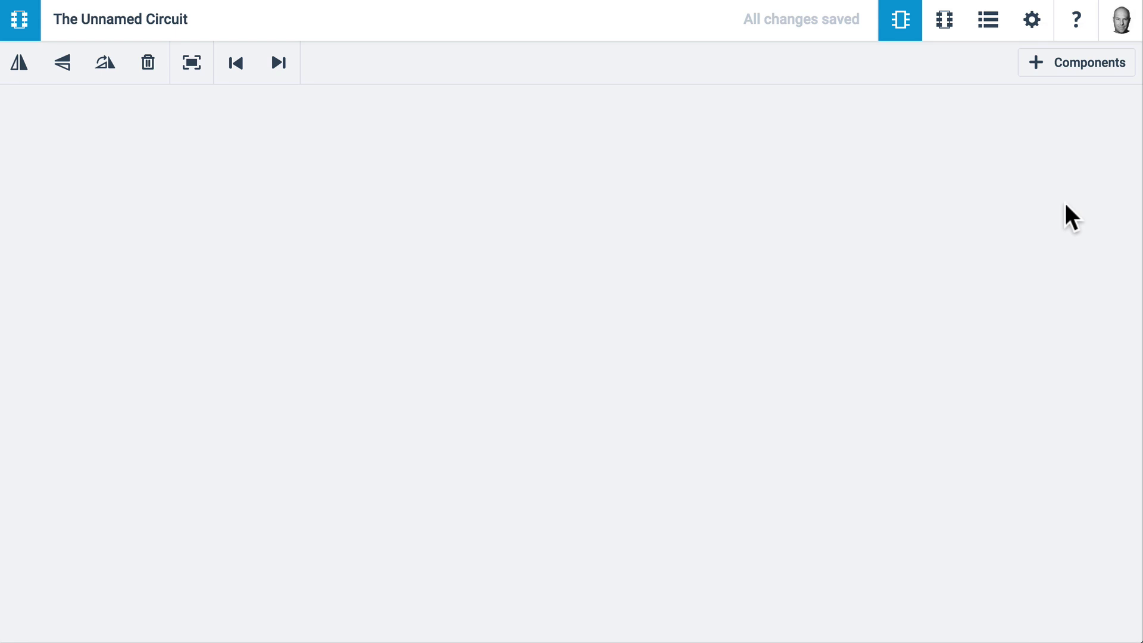
Enlarge the parts library, browse All and My Components, then return to 123D Components
left_click(1055, 60)
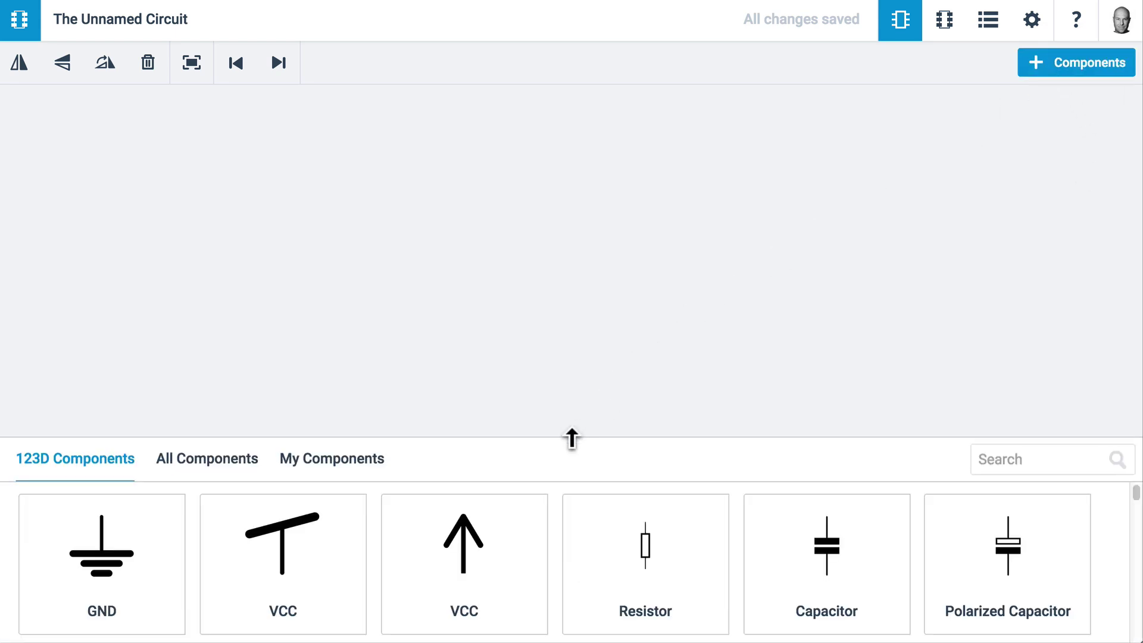
left_click_drag(572, 439, 575, 146)
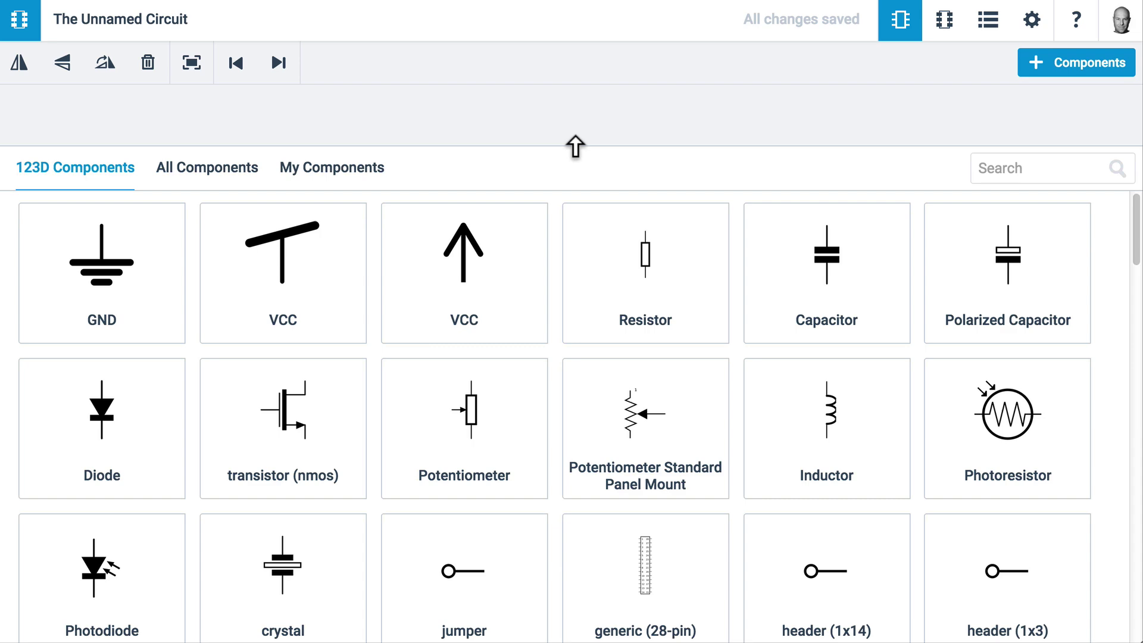
scroll(560, 424, "down", 5)
left_click(208, 178)
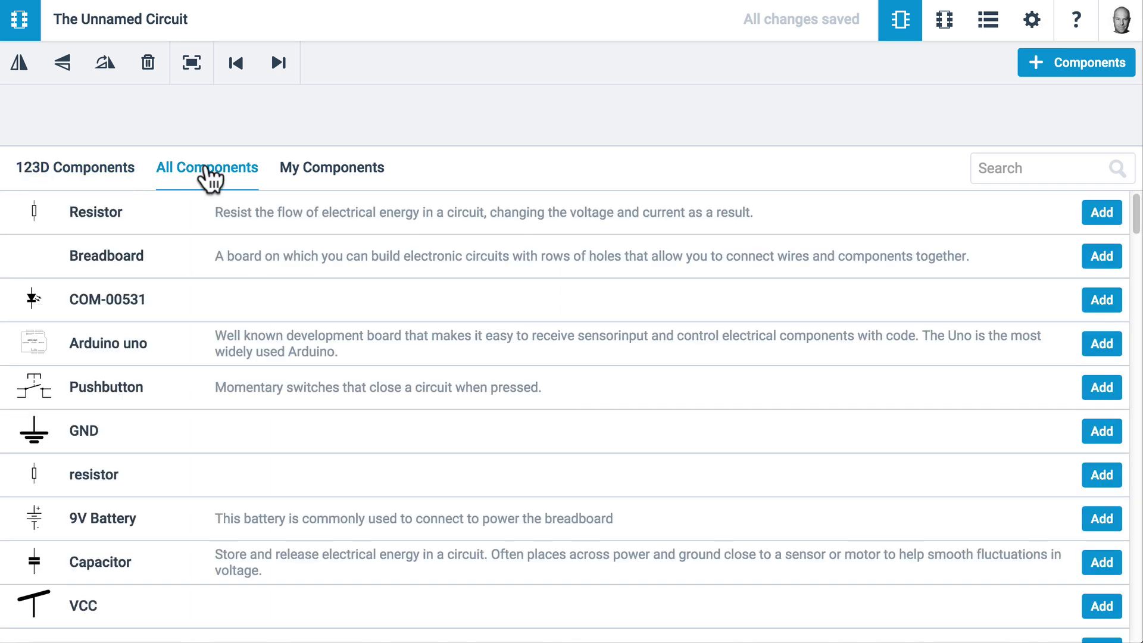
left_click(347, 179)
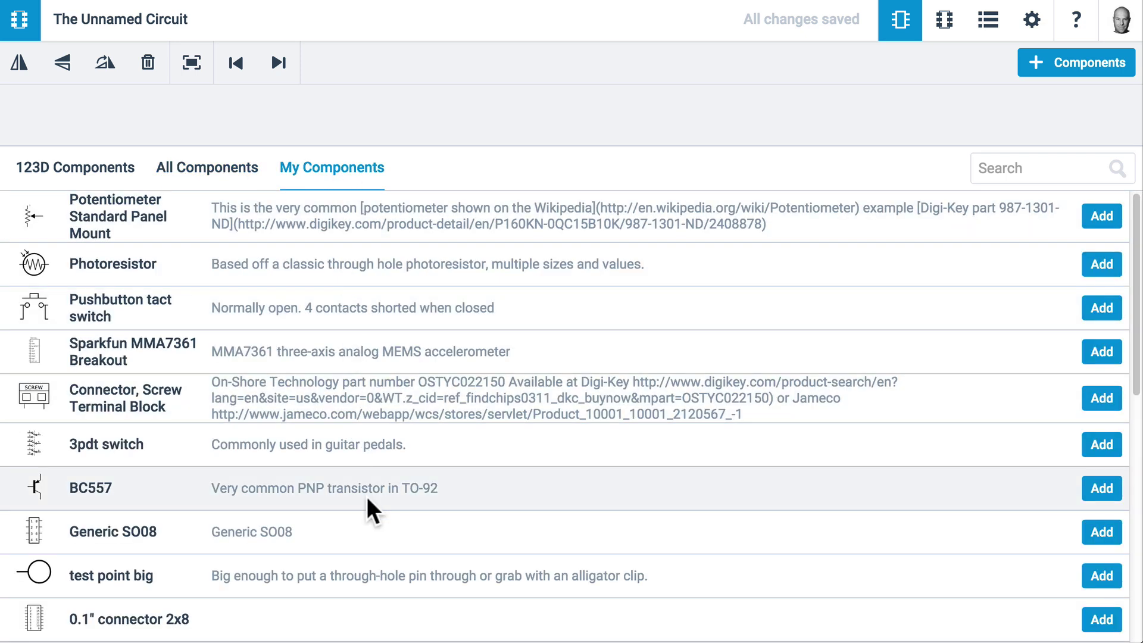
left_click(122, 169)
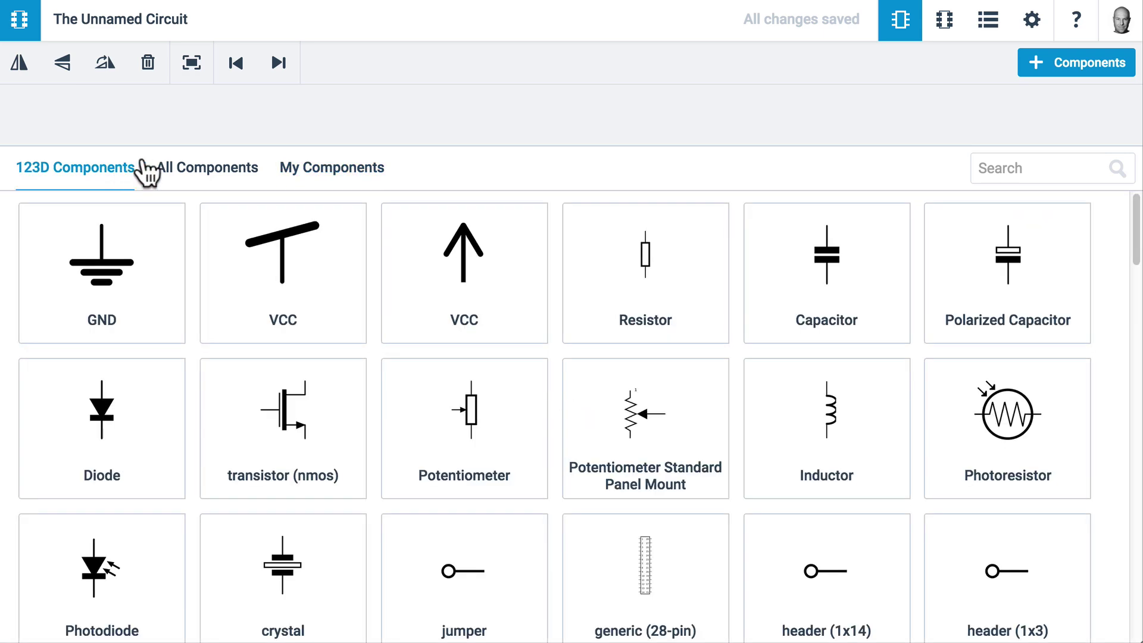
Shrink the library and stack VCC, resistor R1, LED D1, panel-mount potentiometer R2 and GND down the canvas
left_click_drag(191, 145, 202, 360)
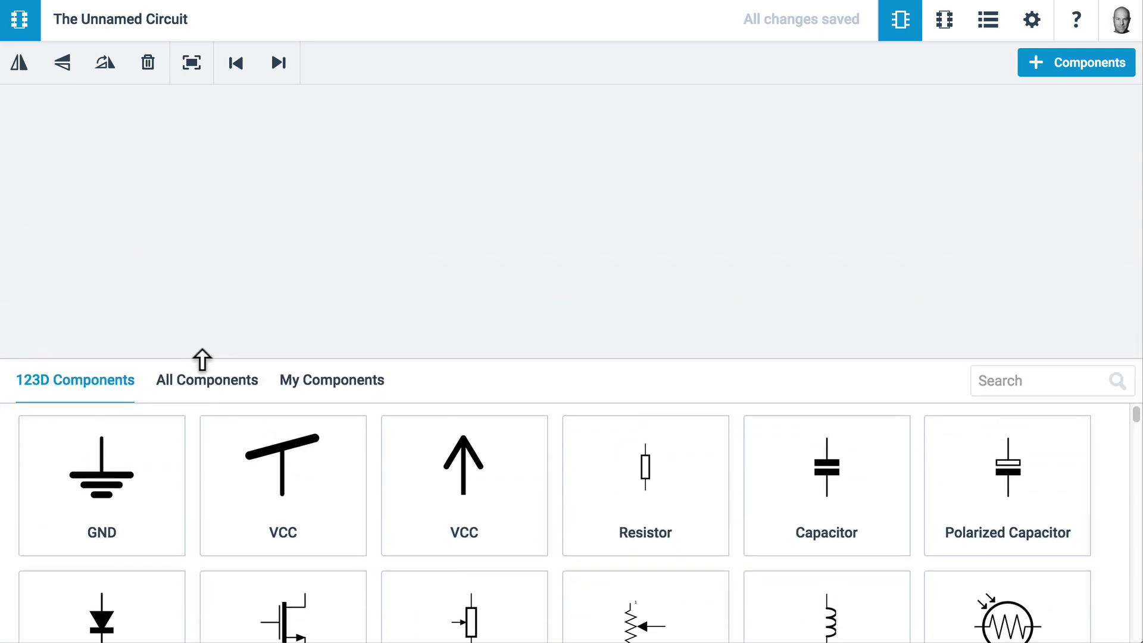
left_click_drag(275, 459, 416, 154)
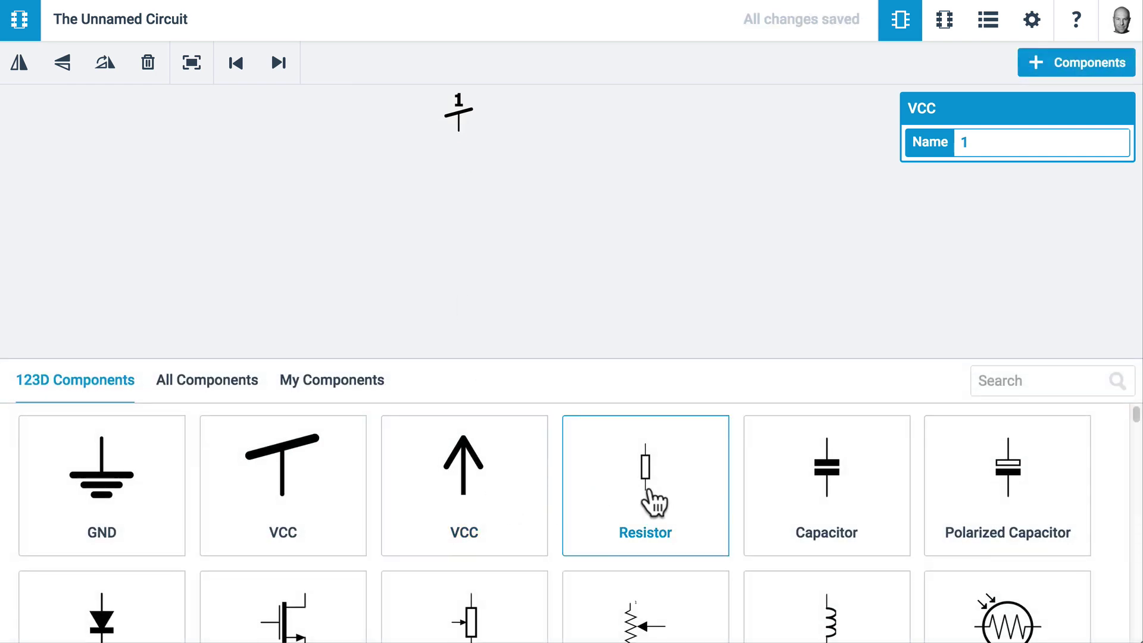
left_click_drag(645, 508, 396, 192)
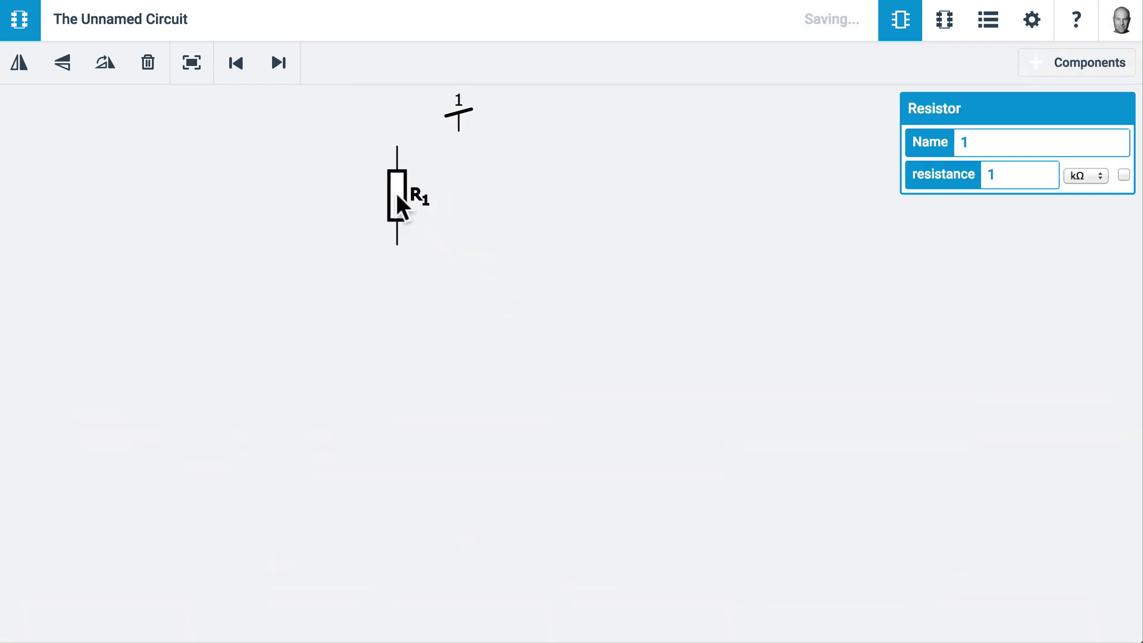
scroll(491, 567, "down", 6)
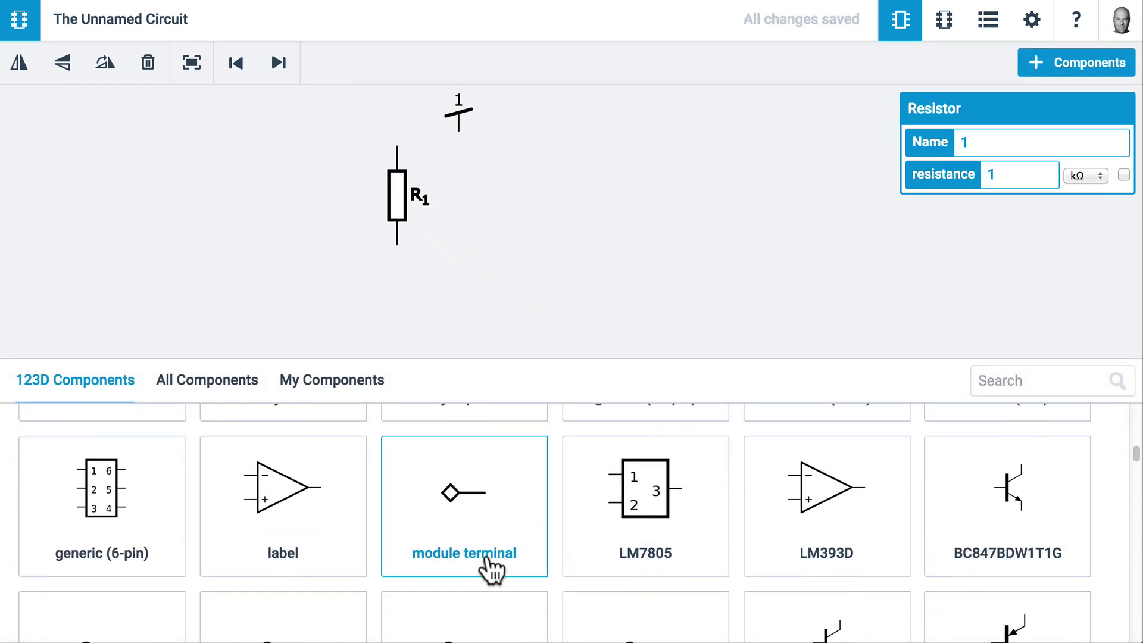
scroll(490, 564, "down", 8)
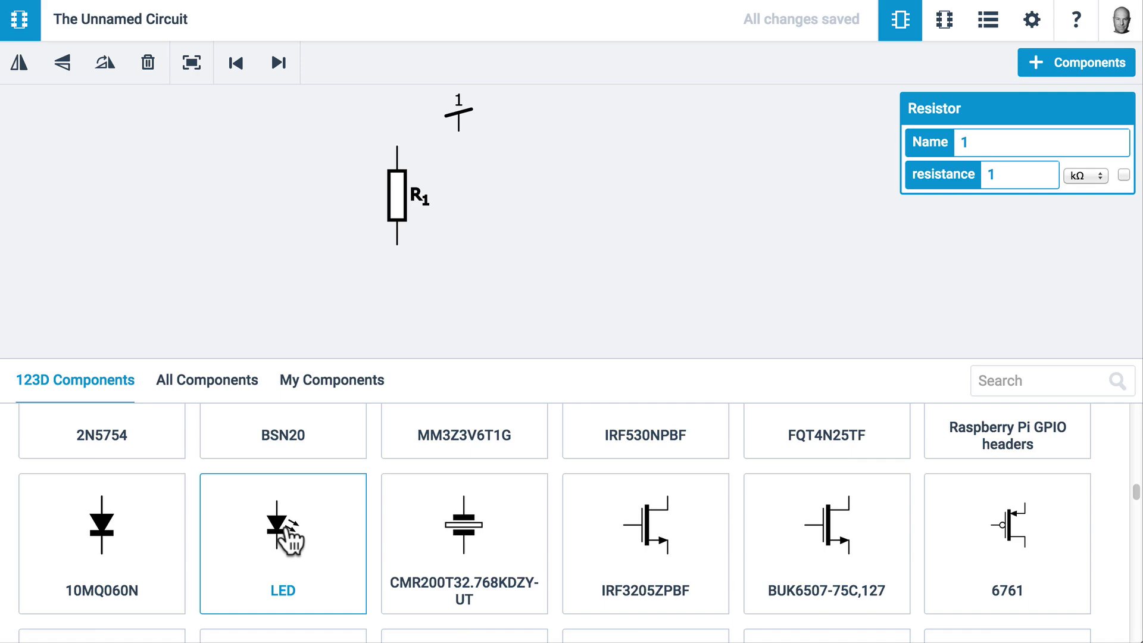
left_click_drag(290, 539, 398, 311)
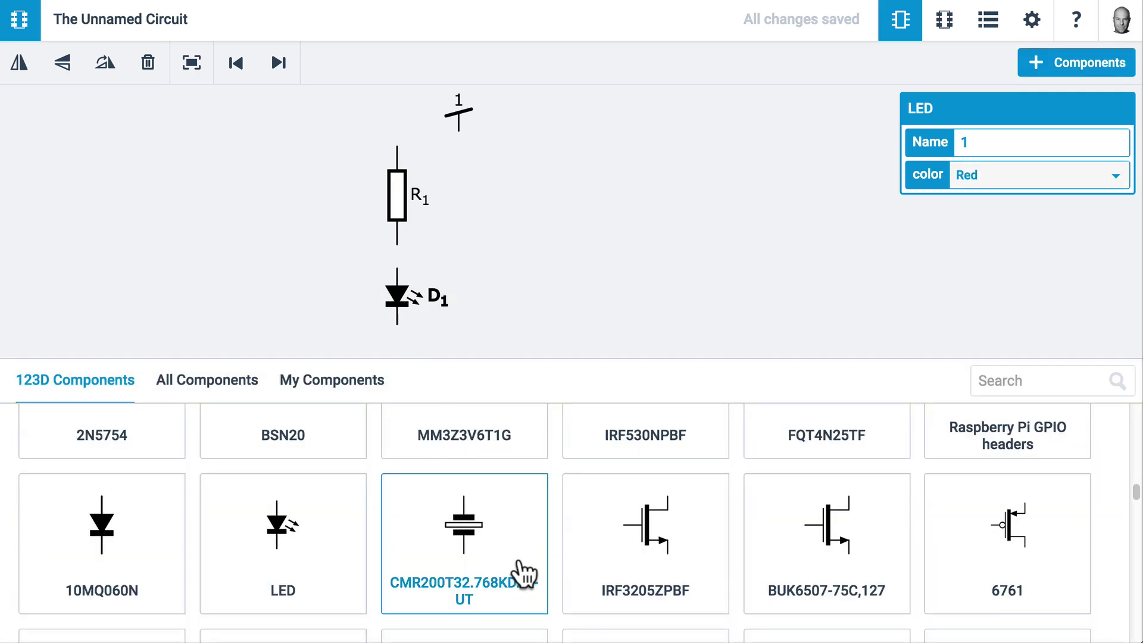
scroll(519, 563, "up", 10)
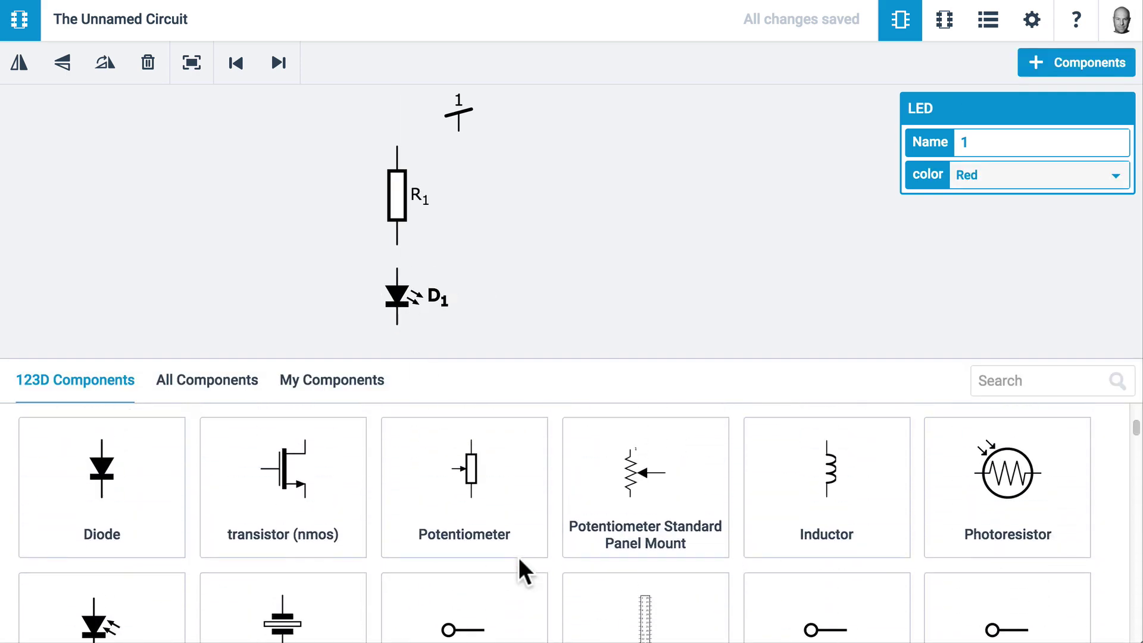
left_click_drag(625, 477, 470, 376)
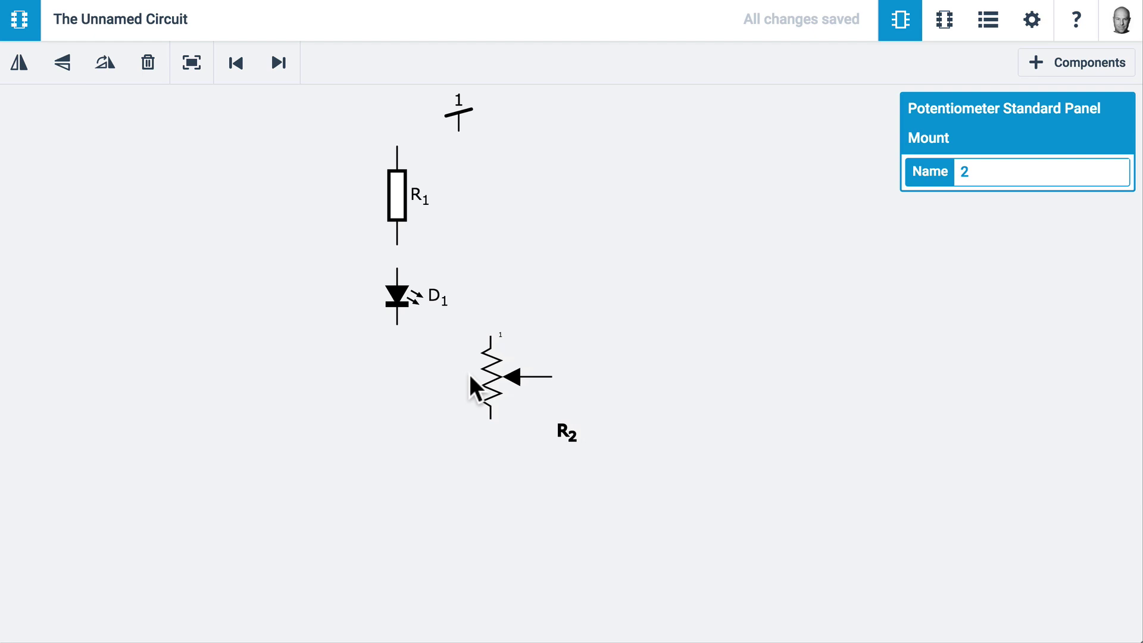
scroll(327, 452, "up", 3)
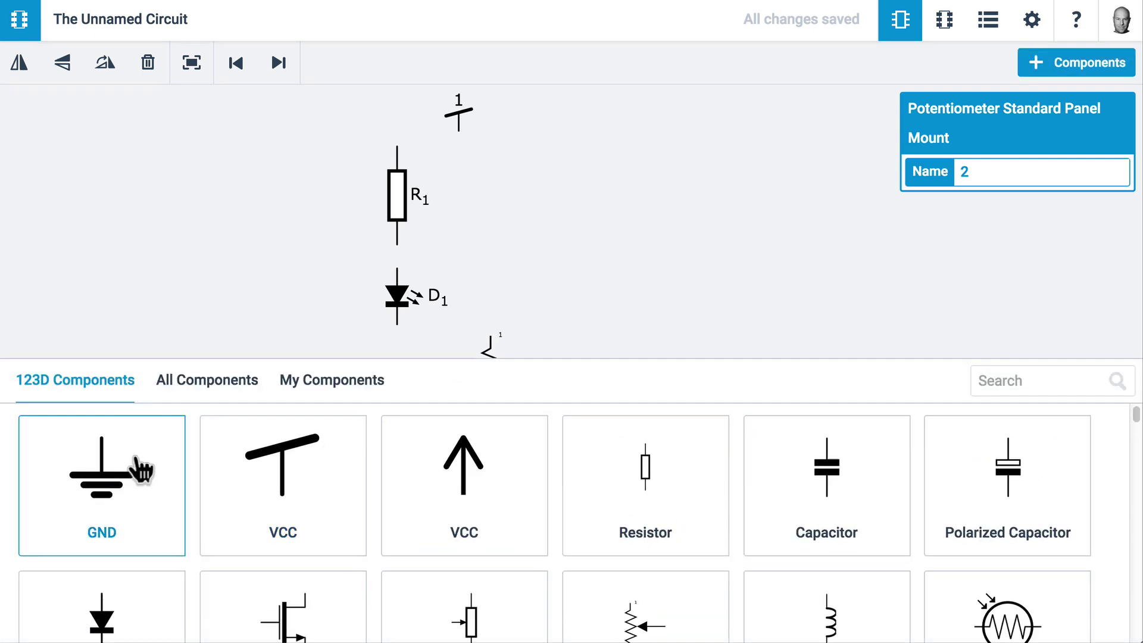
left_click_drag(141, 470, 492, 441)
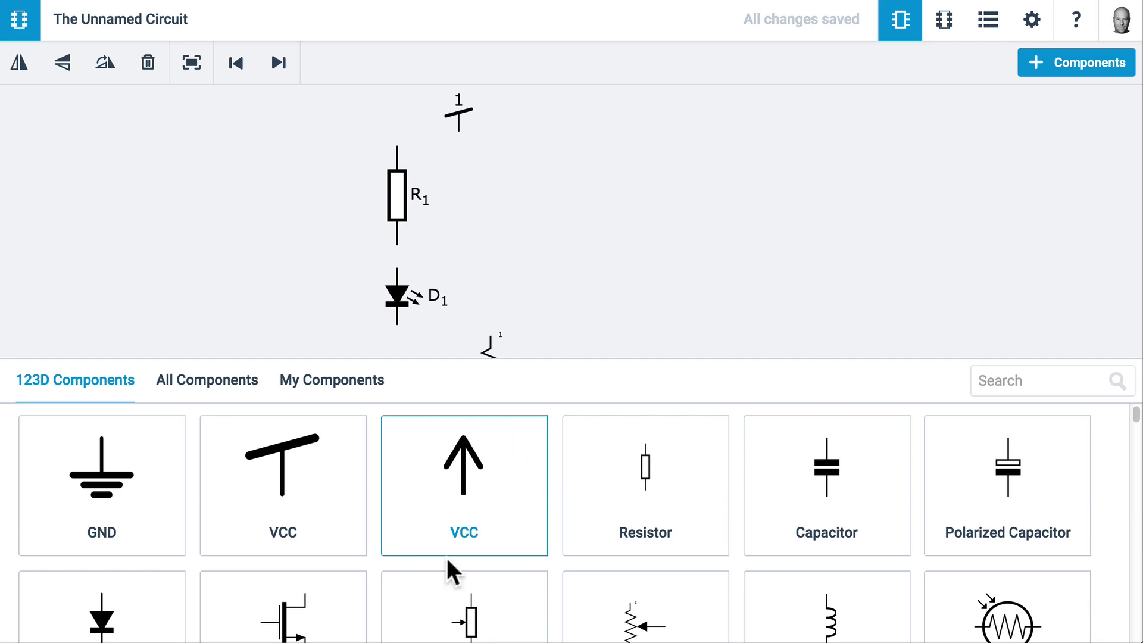
Close the library, then copy R1 and D1 and drop the R3/D2 copy to their right
left_click(288, 232)
left_click(1067, 63)
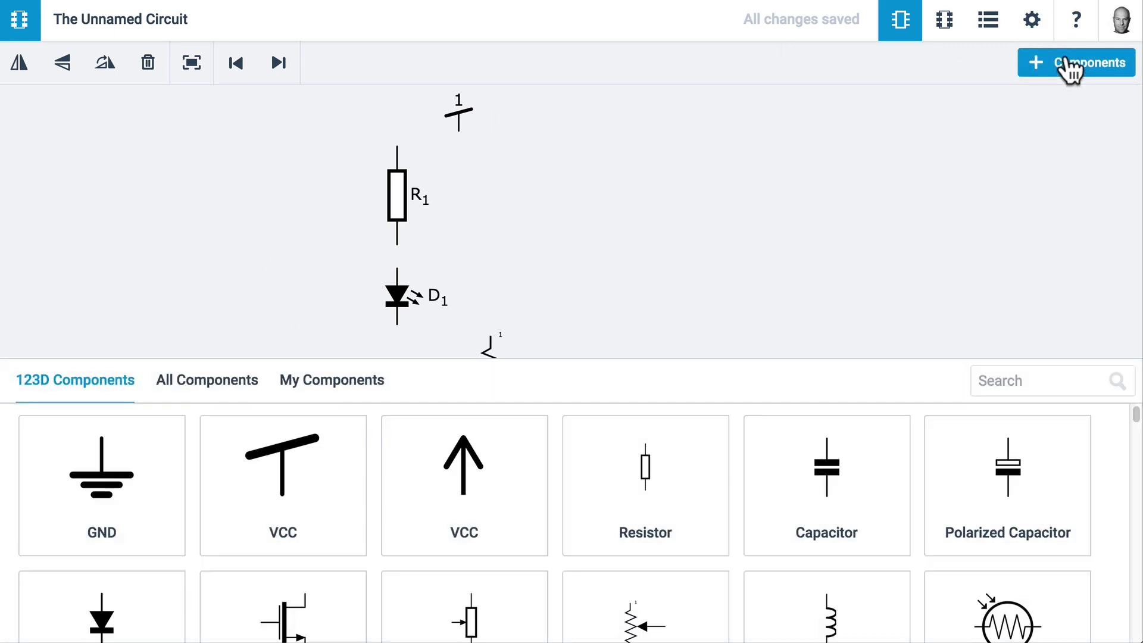
left_click(1066, 63)
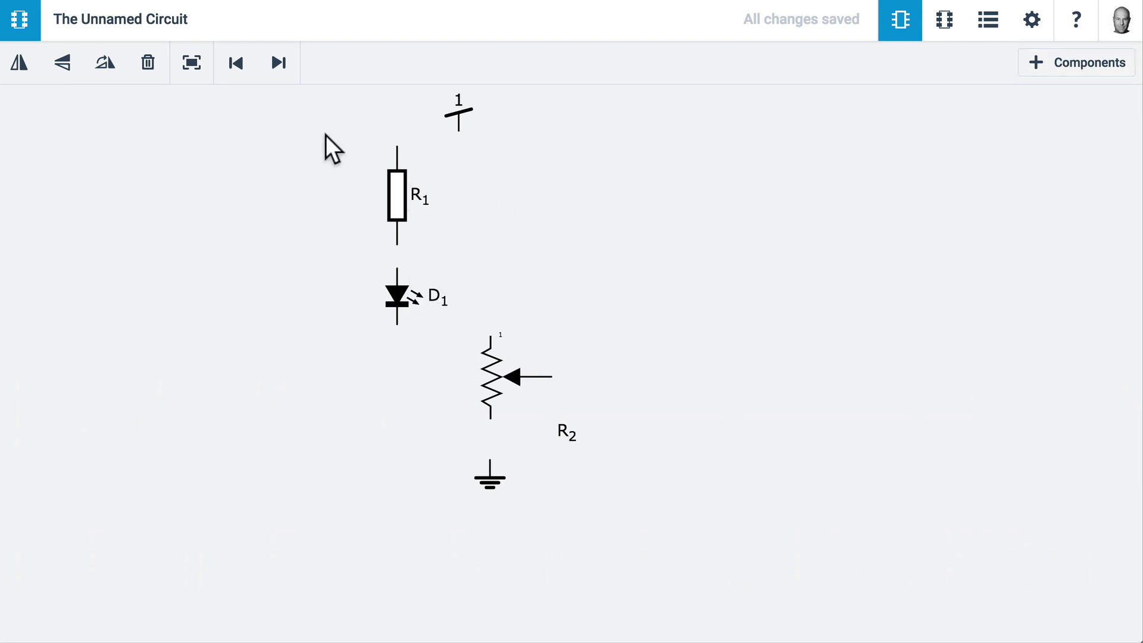
left_click_drag(326, 135, 456, 339)
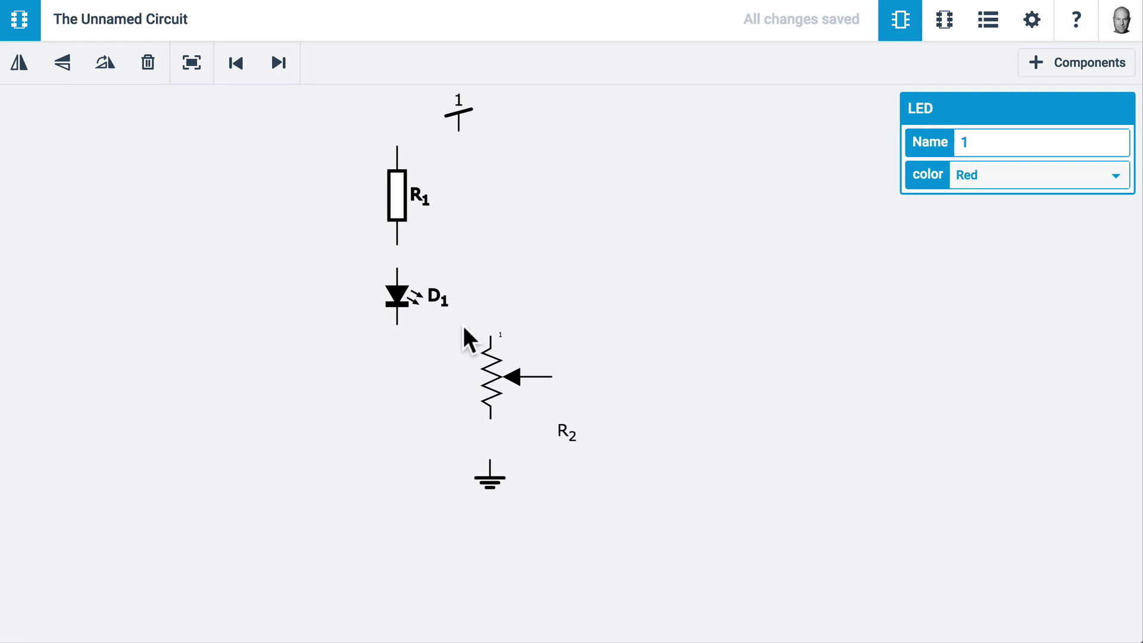
key("ctrl+c")
key("ctrl+v")
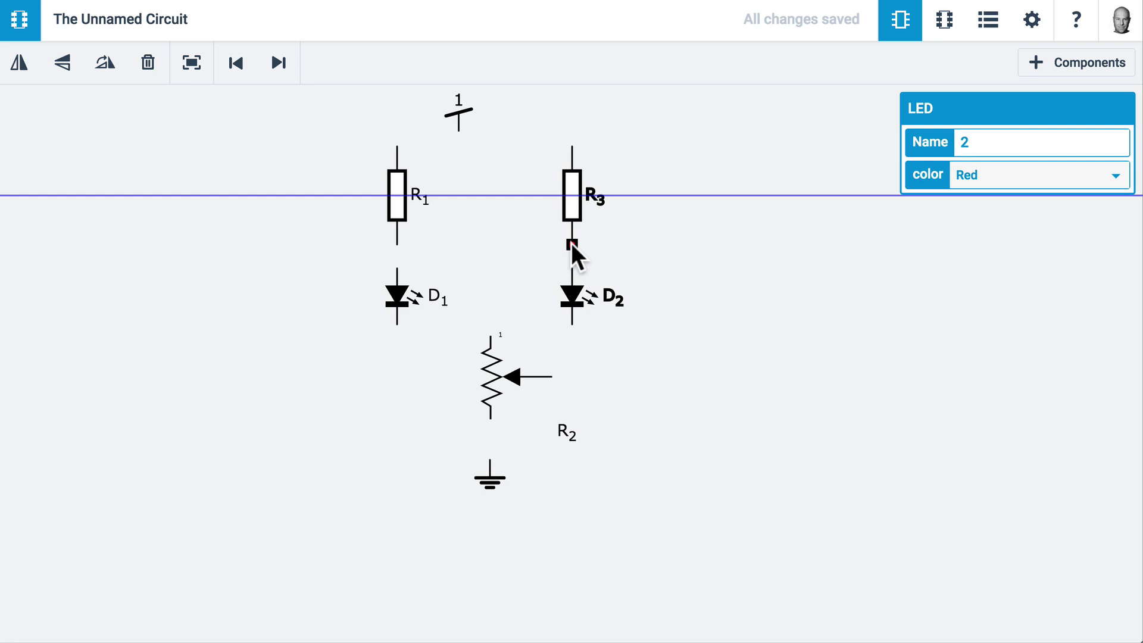
left_click(570, 243)
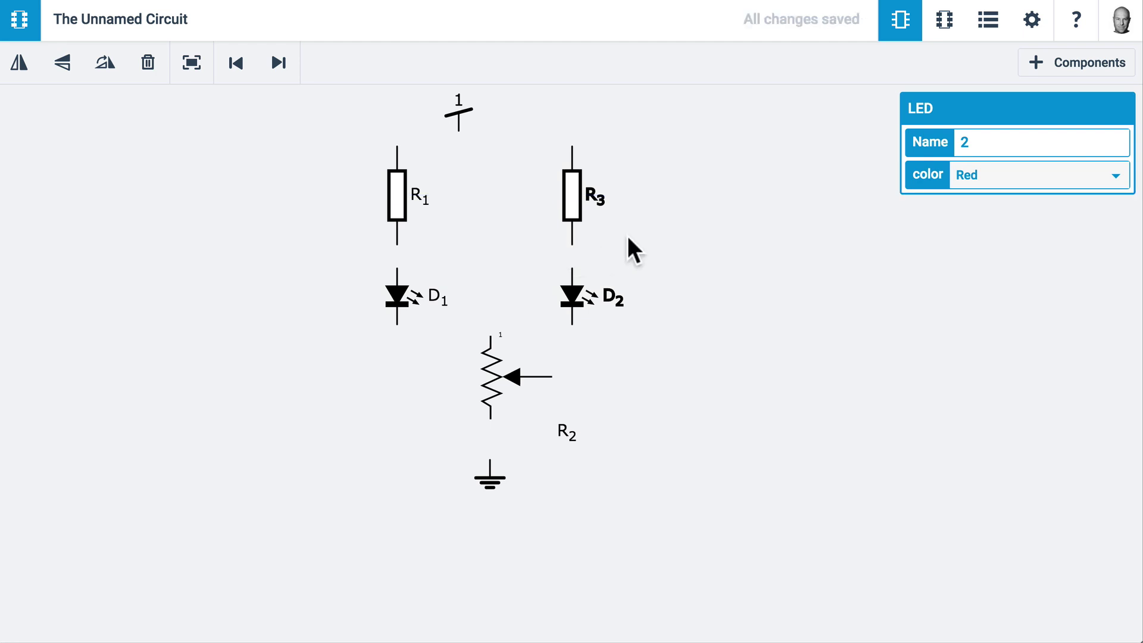
Nudge the VCC supply symbol slightly to the right
left_click(458, 111)
left_click_drag(458, 111, 480, 111)
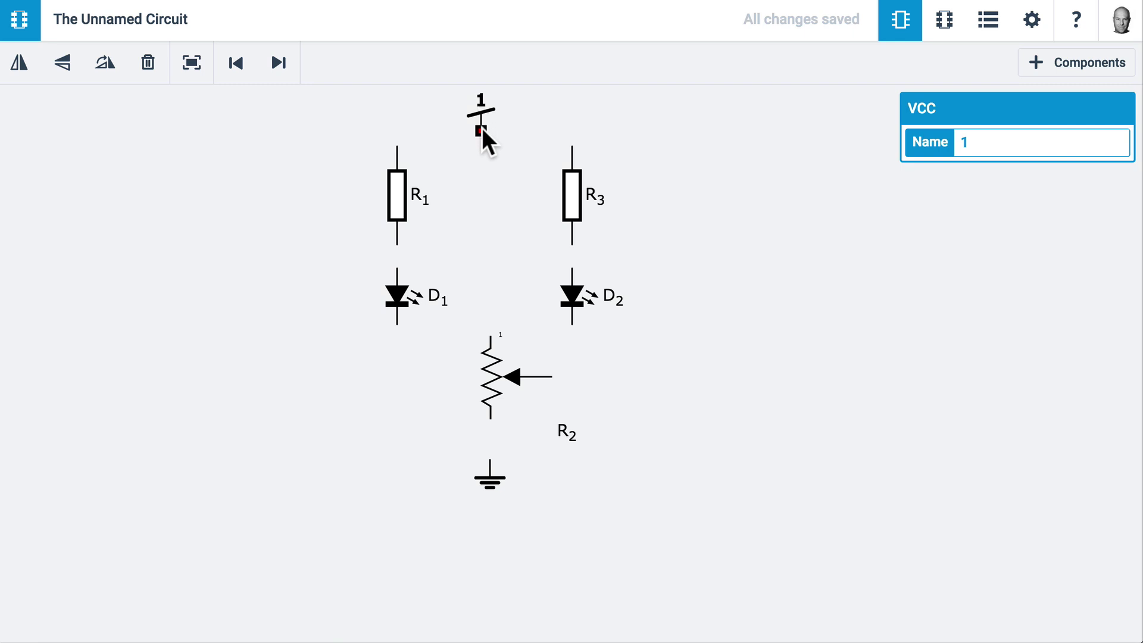
left_click(481, 130)
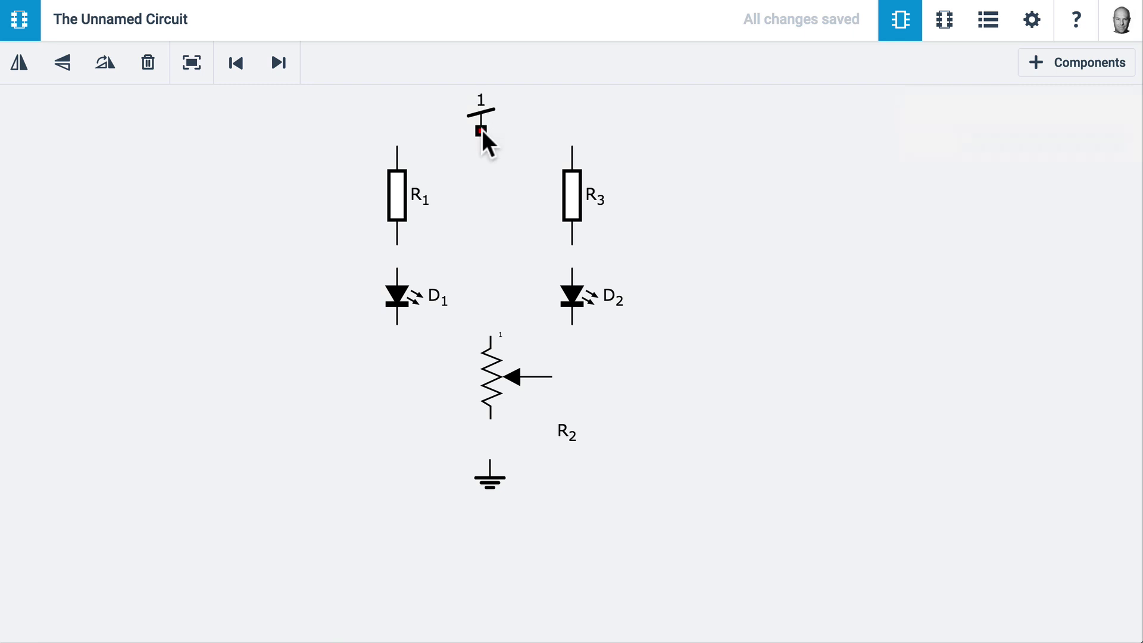
Wire VCC to R3's top lead, shift R3 down, and wire R3's bottom lead to D2
left_click_drag(481, 130, 456, 168)
mouse_move(538, 152)
left_mouse_down()
mouse_move(563, 135)
mouse_move(572, 143)
left_mouse_up()
mouse_move(569, 194)
left_mouse_down()
mouse_move(722, 209)
mouse_move(738, 268)
mouse_move(569, 202)
left_mouse_up()
left_click_drag(572, 253, 573, 264)
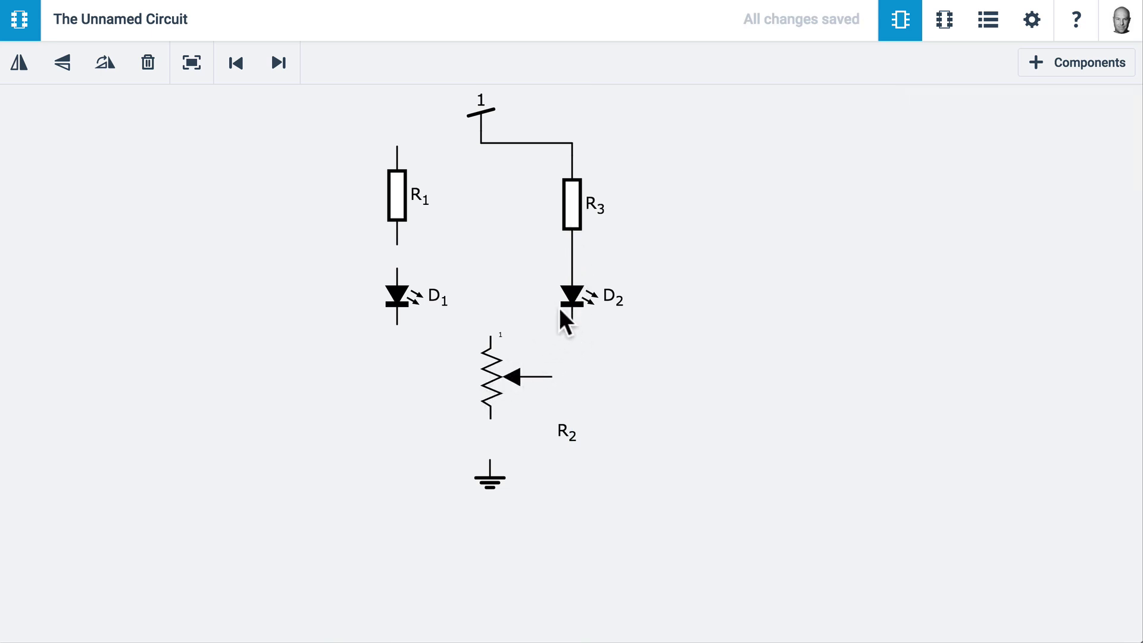
Rotate potentiometer R2 horizontal with its wiper toward ground and move it up under the LEDs
left_click(512, 372)
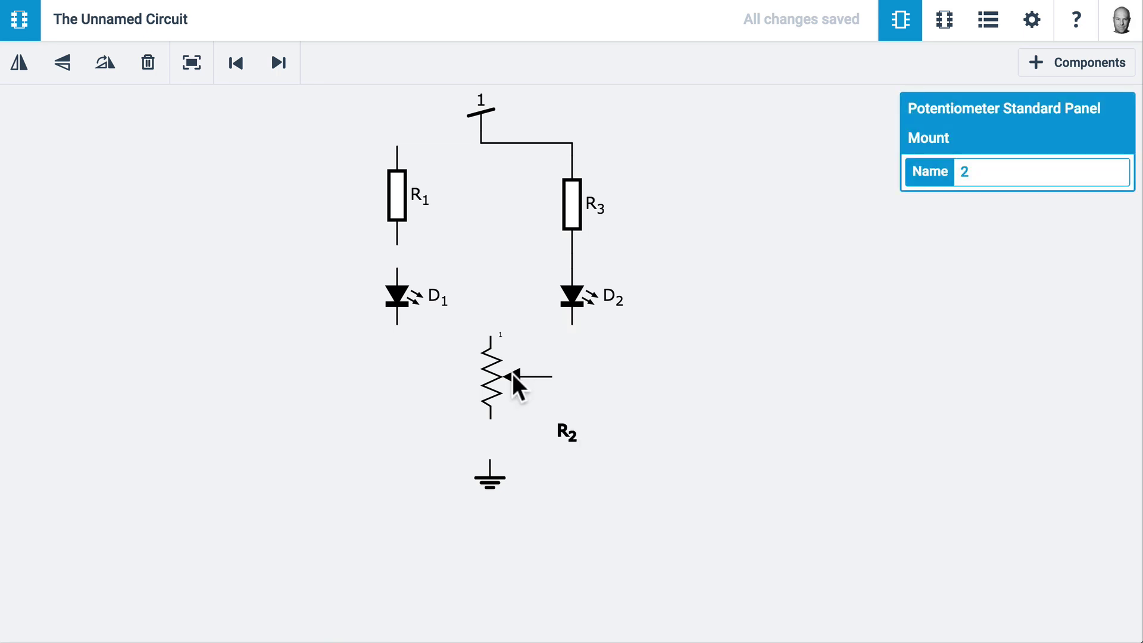
left_click(105, 63)
left_click(104, 63)
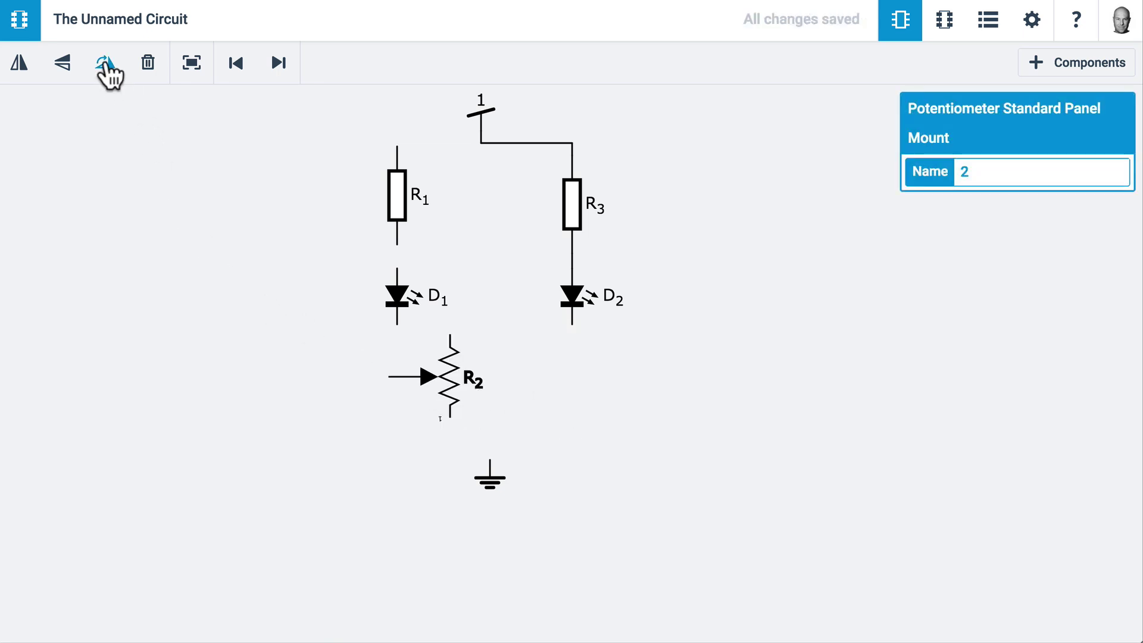
left_click(105, 63)
left_click(104, 63)
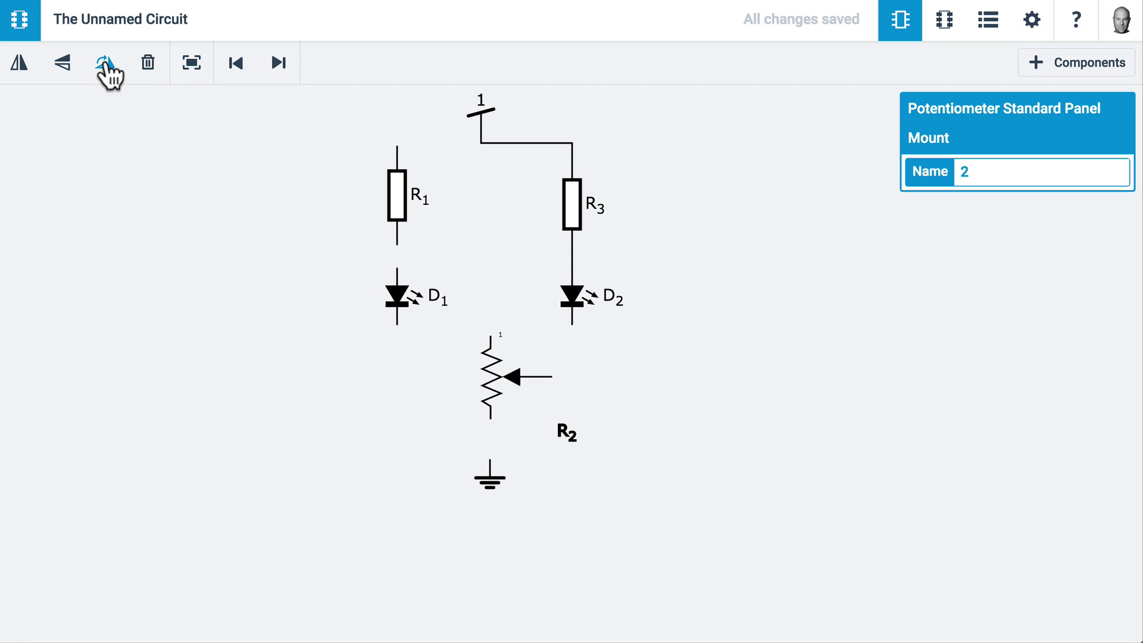
left_click(105, 63)
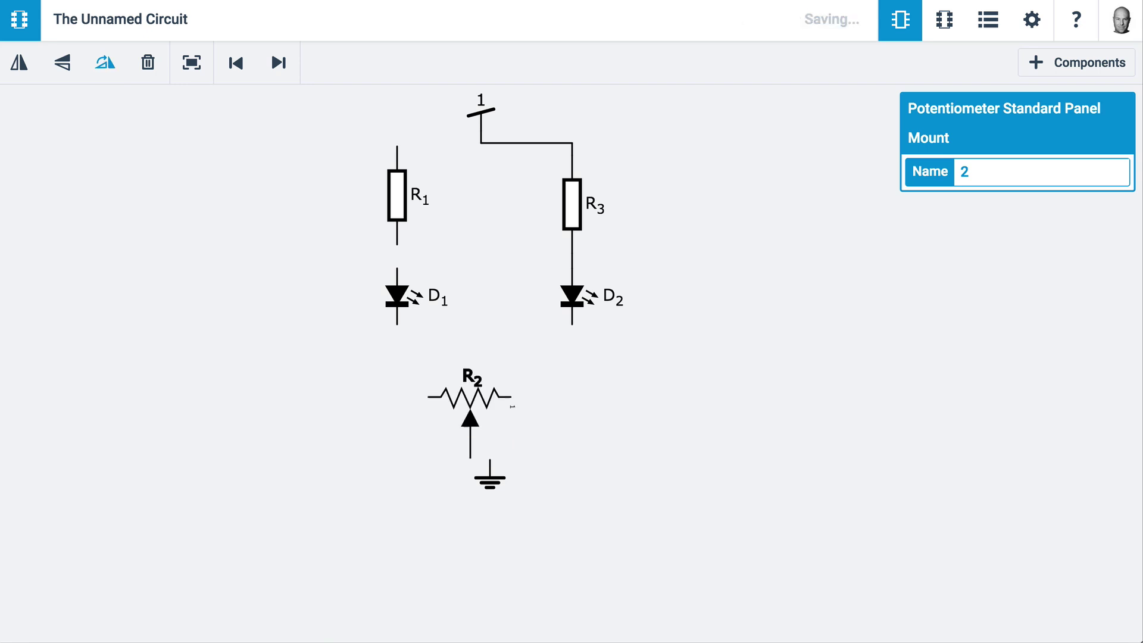
left_click(105, 63)
left_click(105, 63)
left_click(105, 63)
left_click(104, 63)
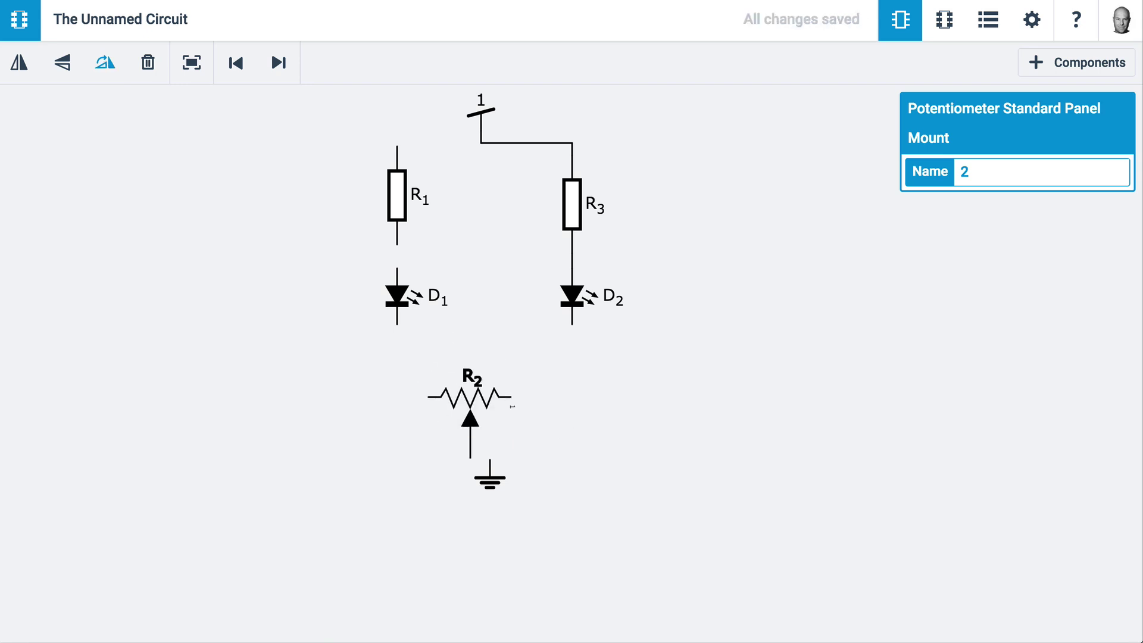
left_click_drag(469, 420, 492, 386)
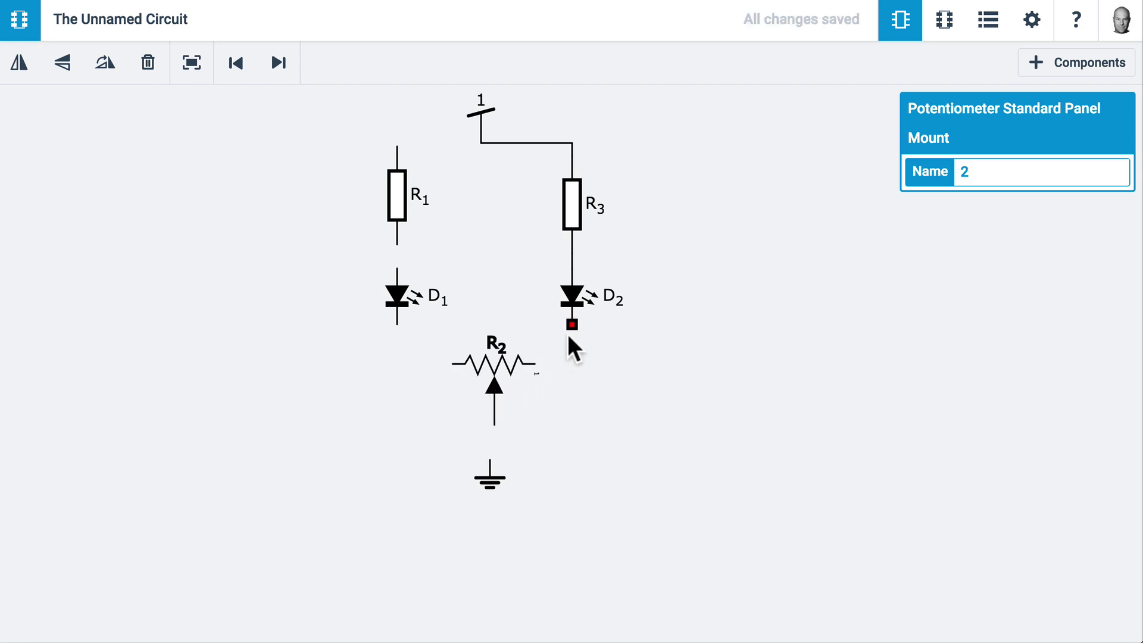
Wire D2 and D1 to R2, R1 to D1 and the top wire, align R3, nudge GND right
left_click_drag(572, 326, 548, 352)
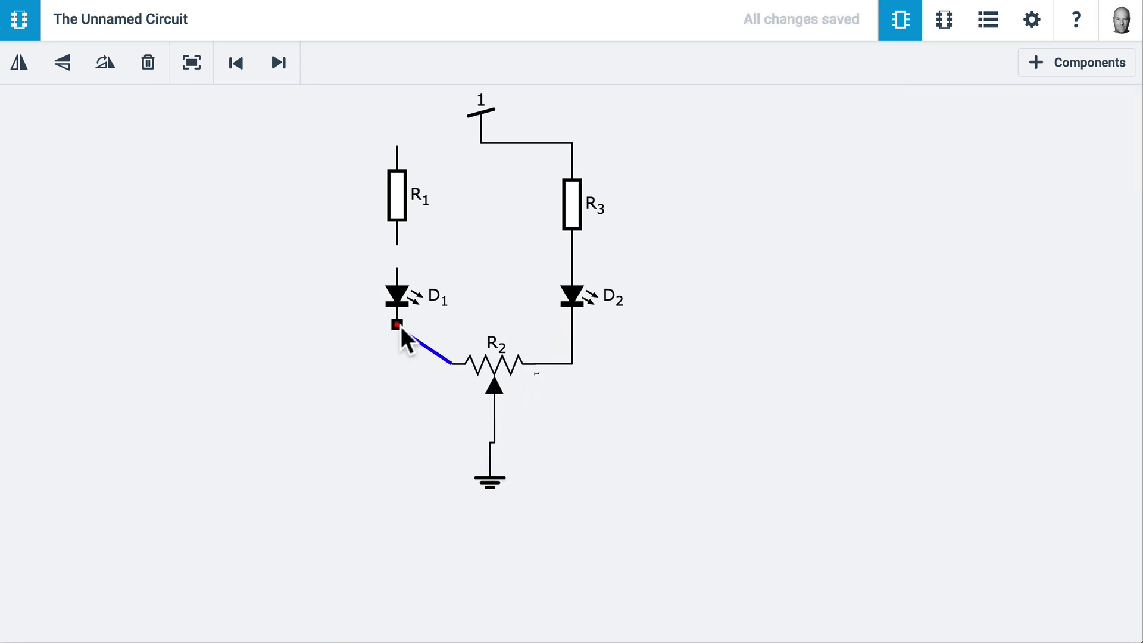
left_click_drag(401, 326, 397, 325)
left_click_drag(397, 268, 398, 245)
left_click_drag(398, 146, 481, 138)
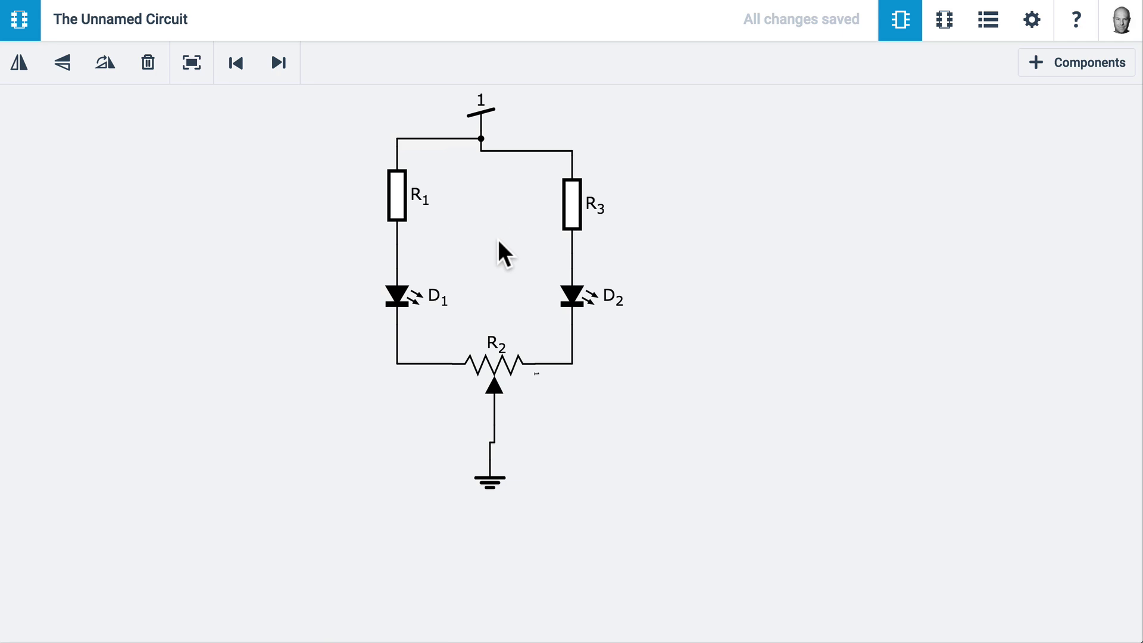
left_click_drag(570, 207, 571, 195)
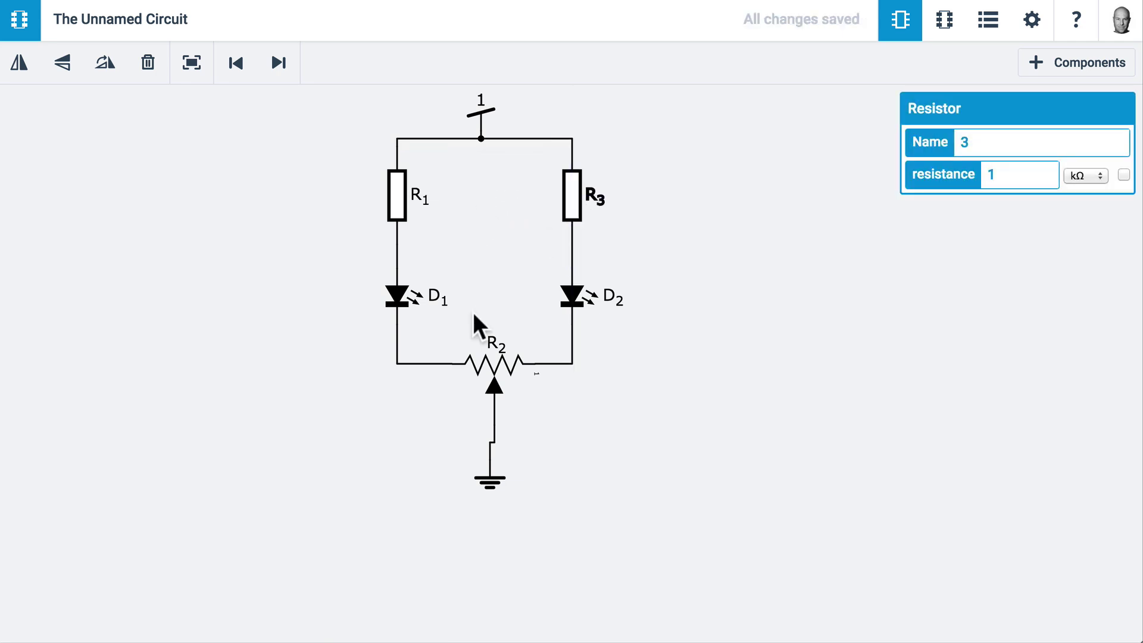
left_click_drag(489, 479, 493, 479)
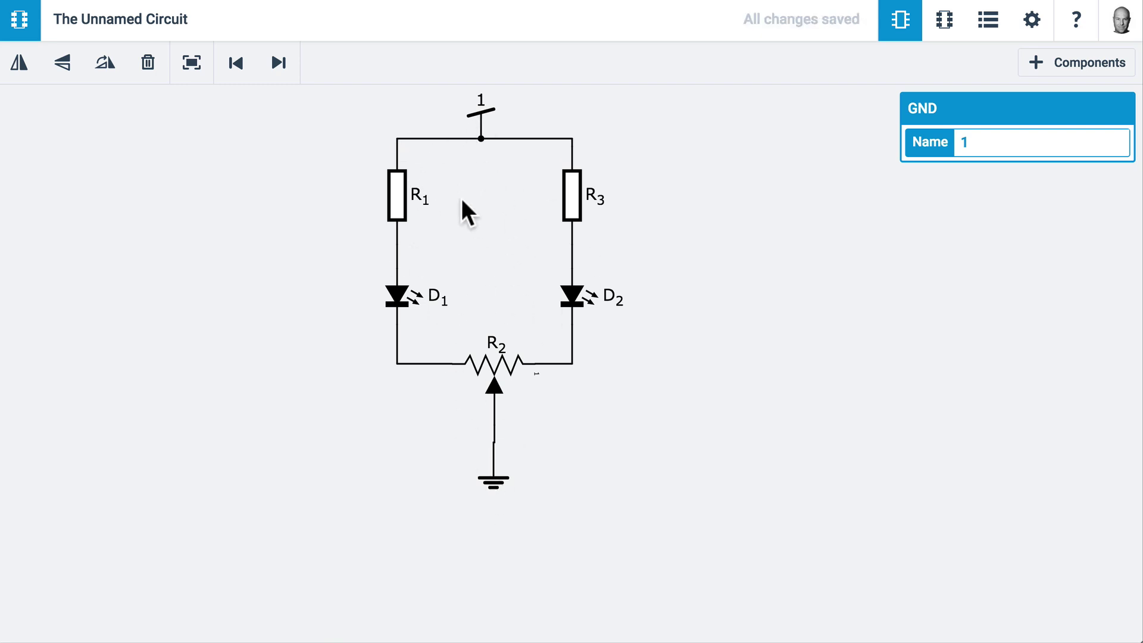
Search the library for 'block' and place screw terminal block J1 left of the circuit
left_click(1066, 62)
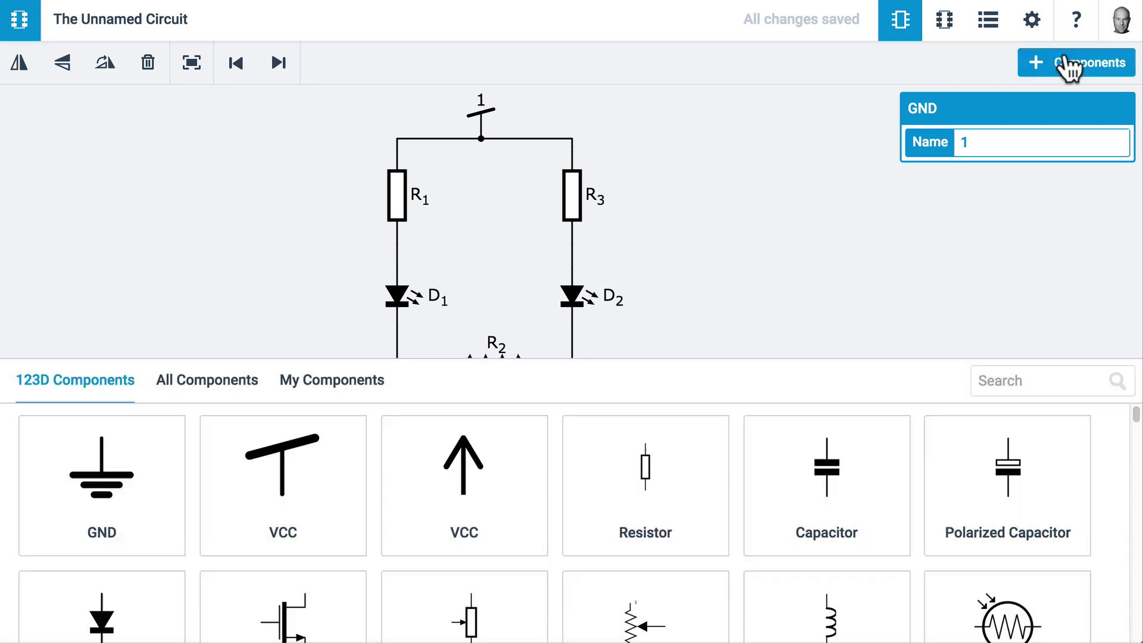
left_click(1002, 384)
type("block")
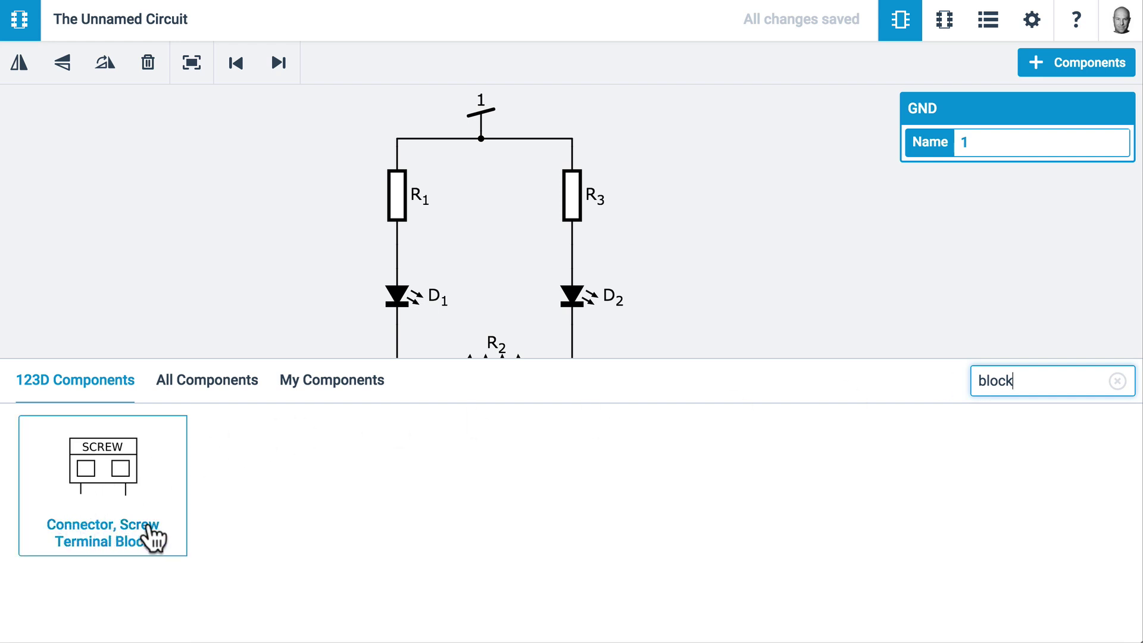
left_click_drag(139, 526, 255, 114)
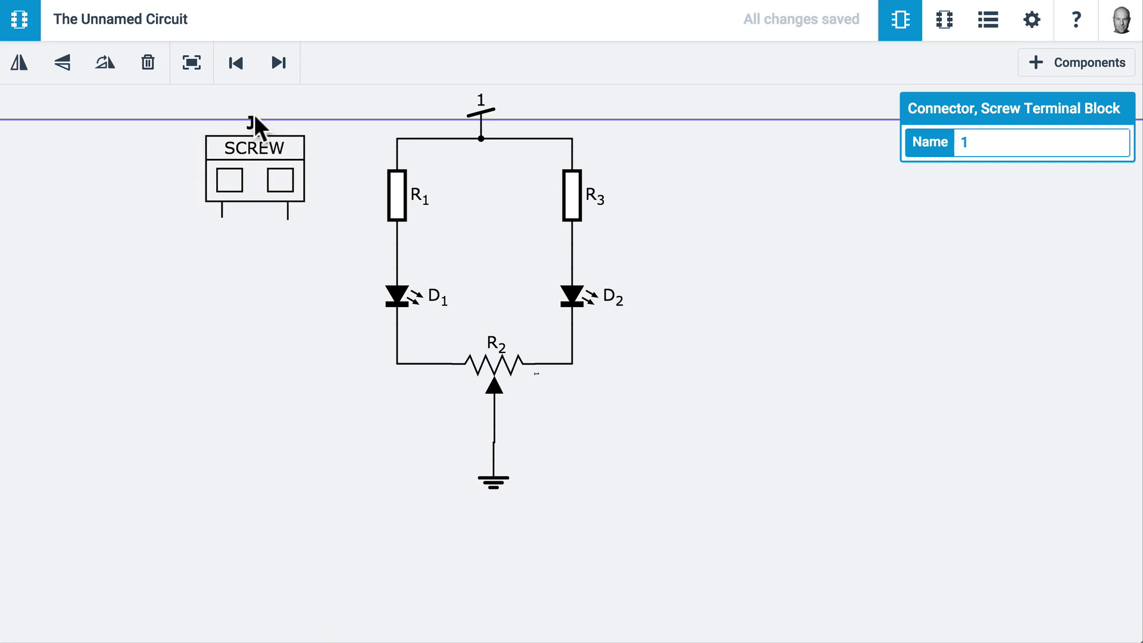
left_click(288, 250)
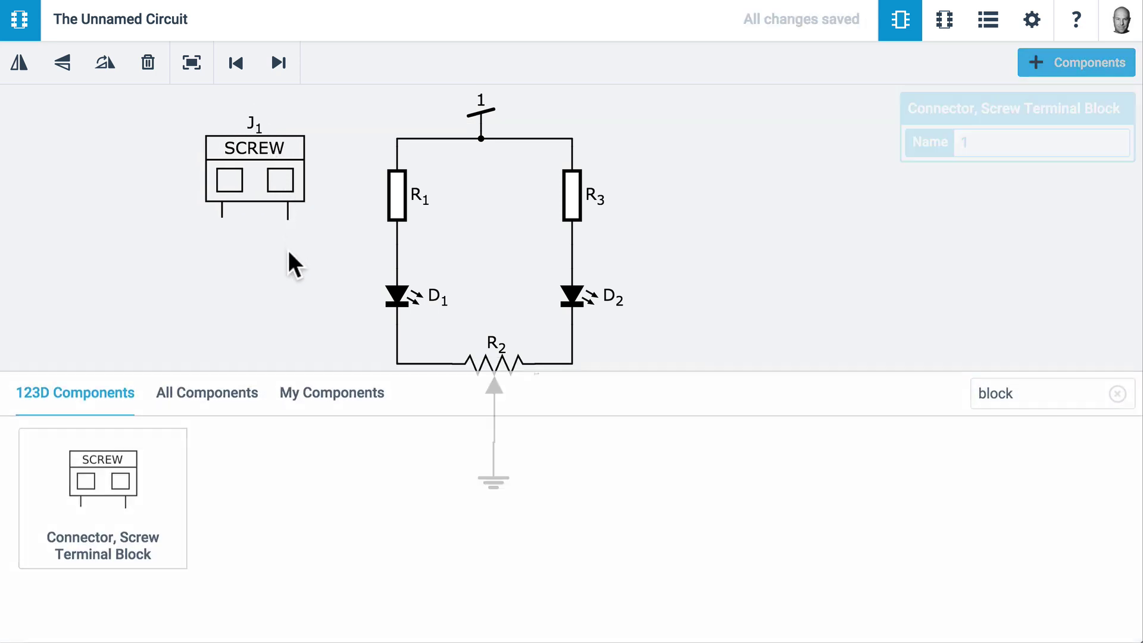
Draw a wire from J1's right pin to the top wire, then delete it
mouse_move(288, 219)
left_mouse_down()
mouse_move(375, 177)
mouse_move(395, 148)
left_mouse_up()
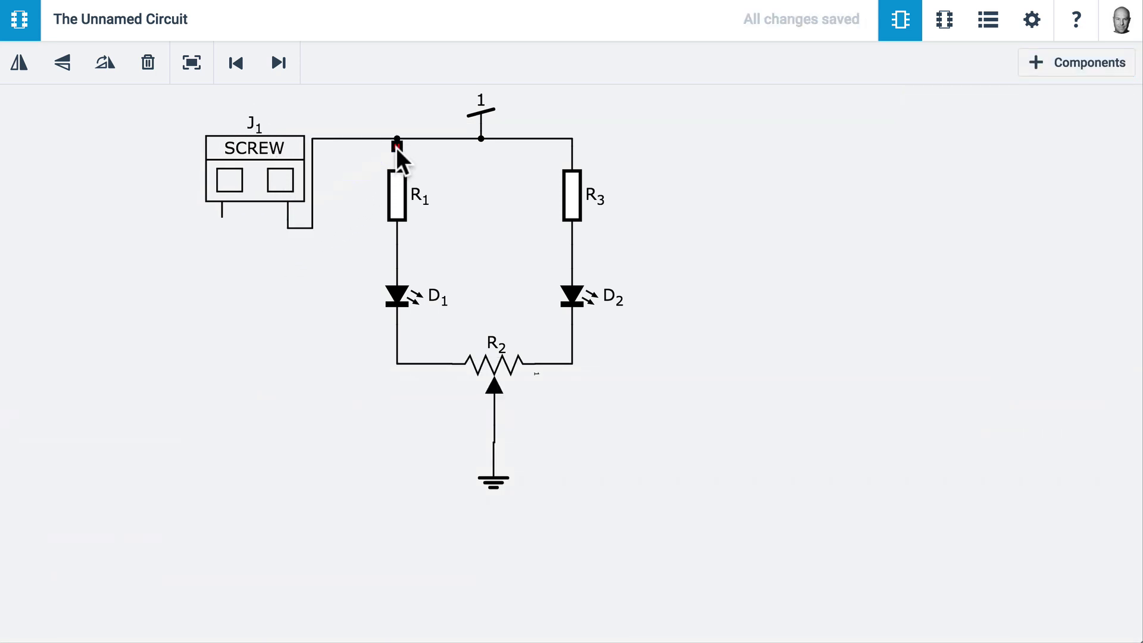
left_click(349, 138)
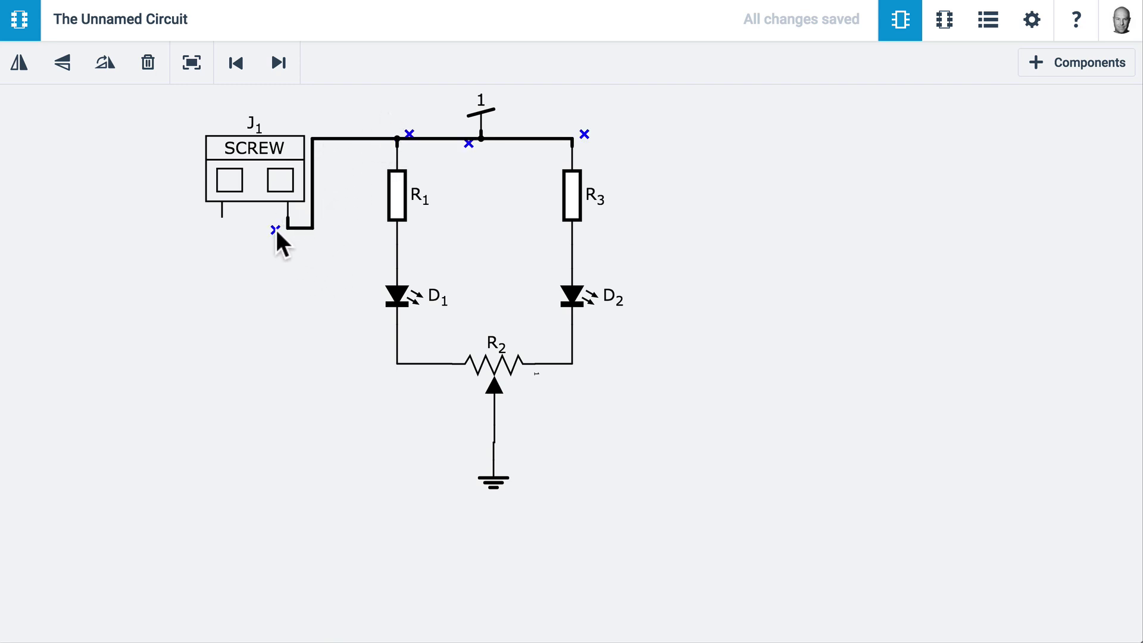
left_click(274, 228)
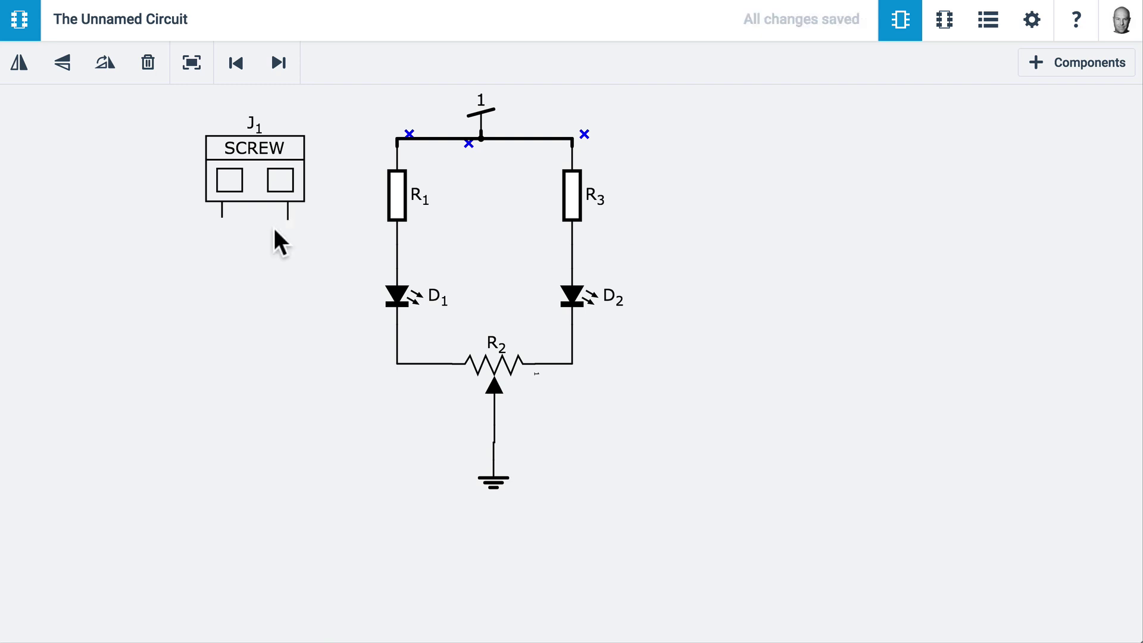
left_click(304, 295)
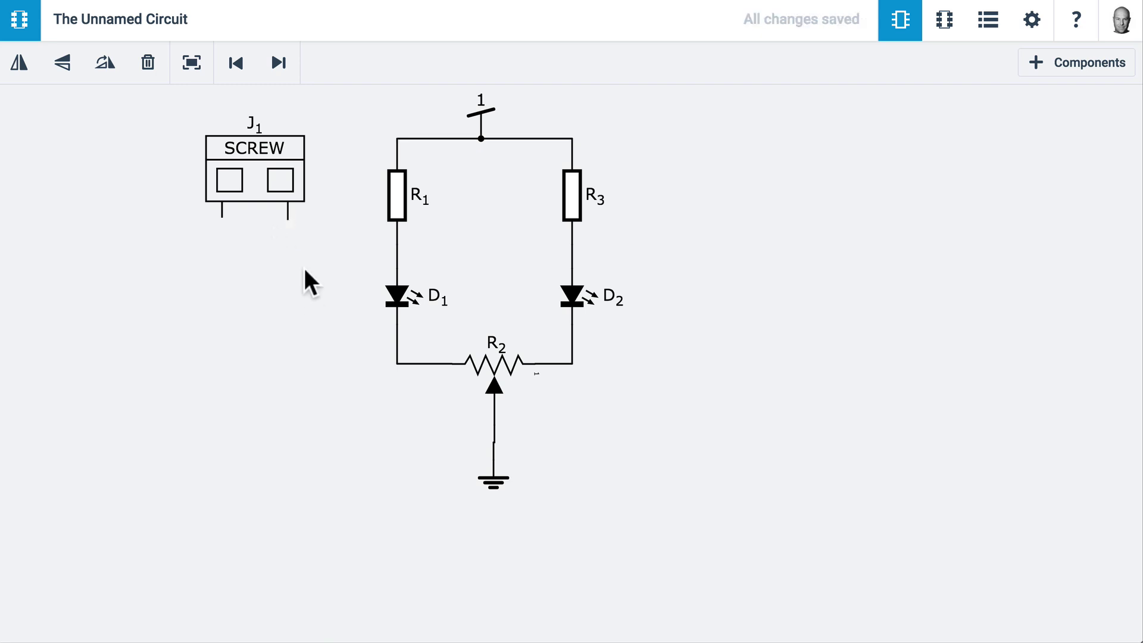
Paste a copy of the VCC symbol, wire it to J1's right pin, and rename it 5V
left_click(480, 109)
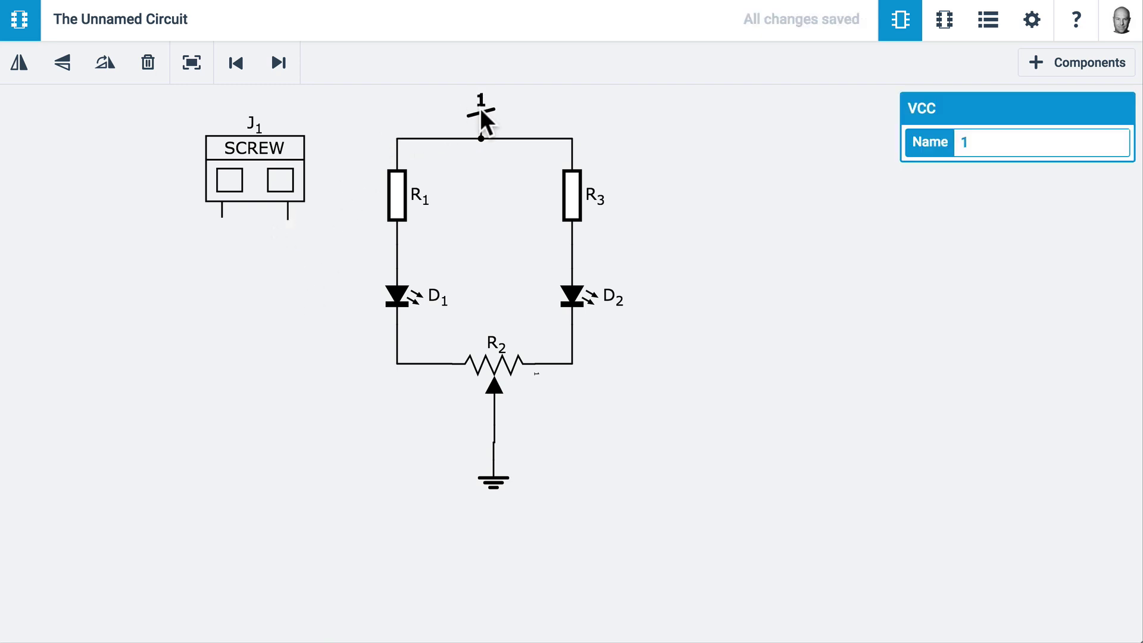
key("ctrl+c")
key("ctrl+v")
left_click_drag(326, 253, 288, 219)
left_click(329, 229)
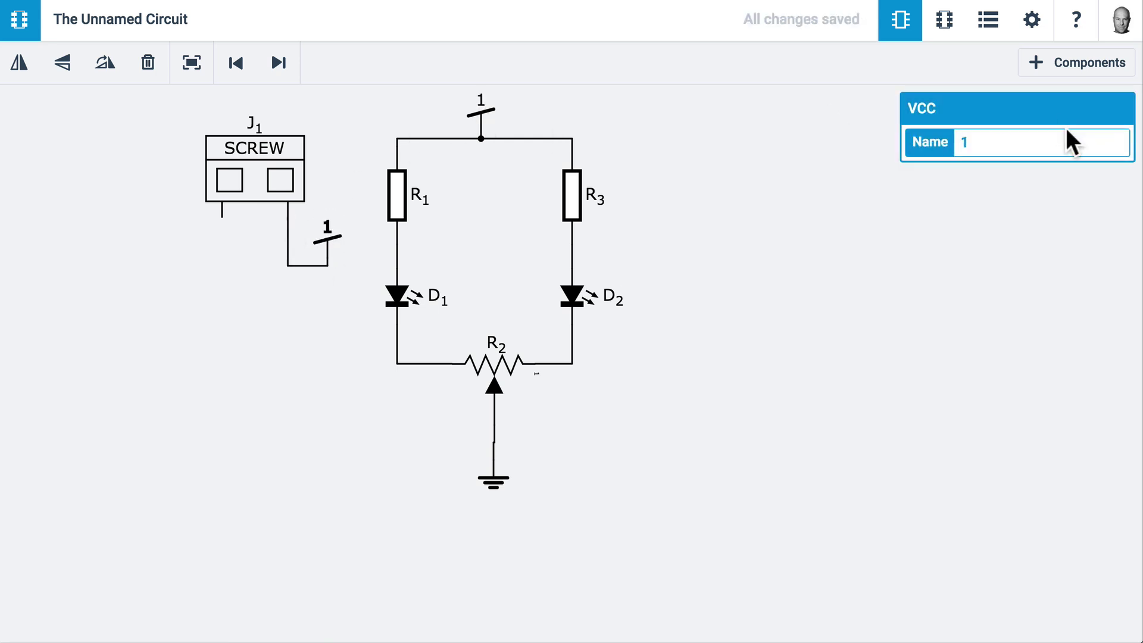
left_click(1008, 143)
key("BackSpace")
type("5B")
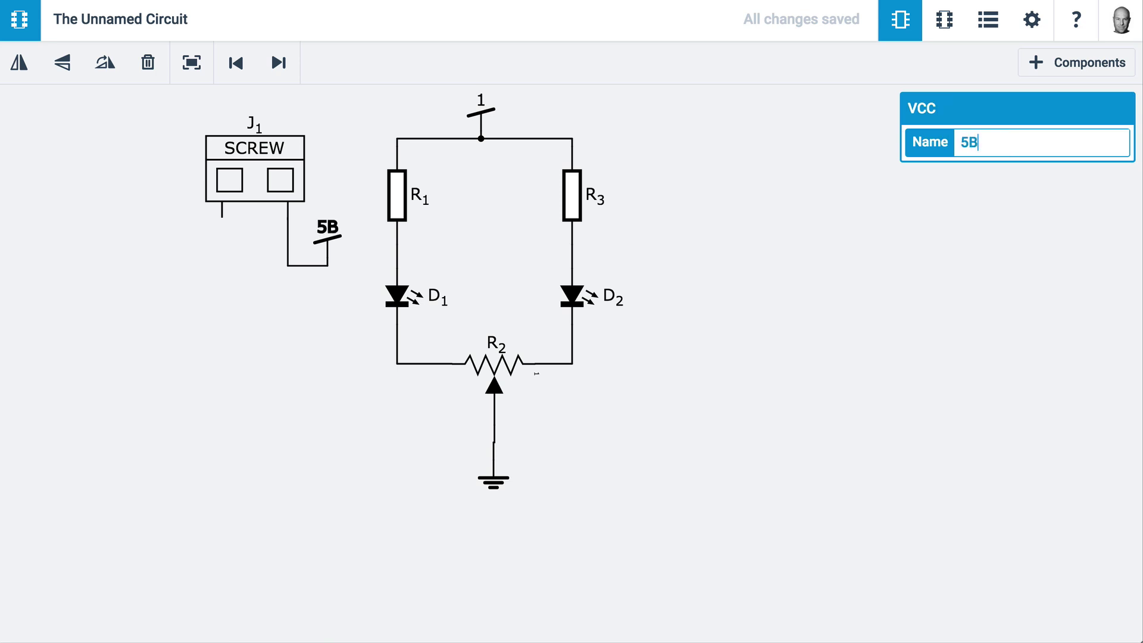
key("BackSpace")
type("V")
key("Tab")
Rename the top supply symbol to 5V and duplicate the ground symbol over to J1
left_click(982, 142)
key("BackSpace")
type("5V")
left_click(744, 245)
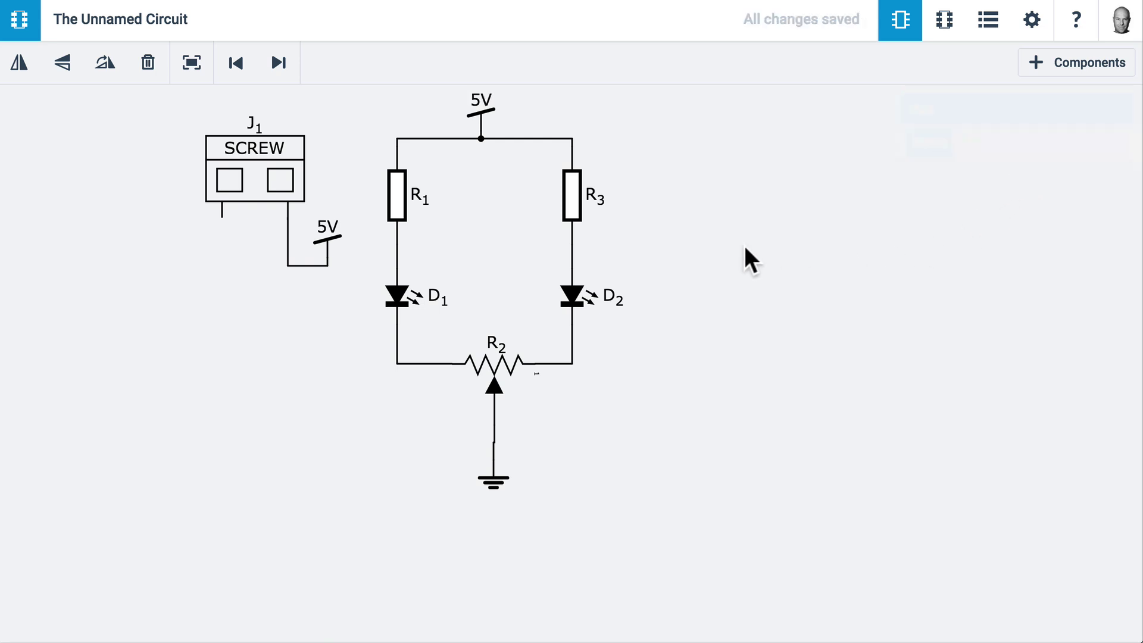
left_click(494, 480)
left_click_drag(494, 479, 224, 242)
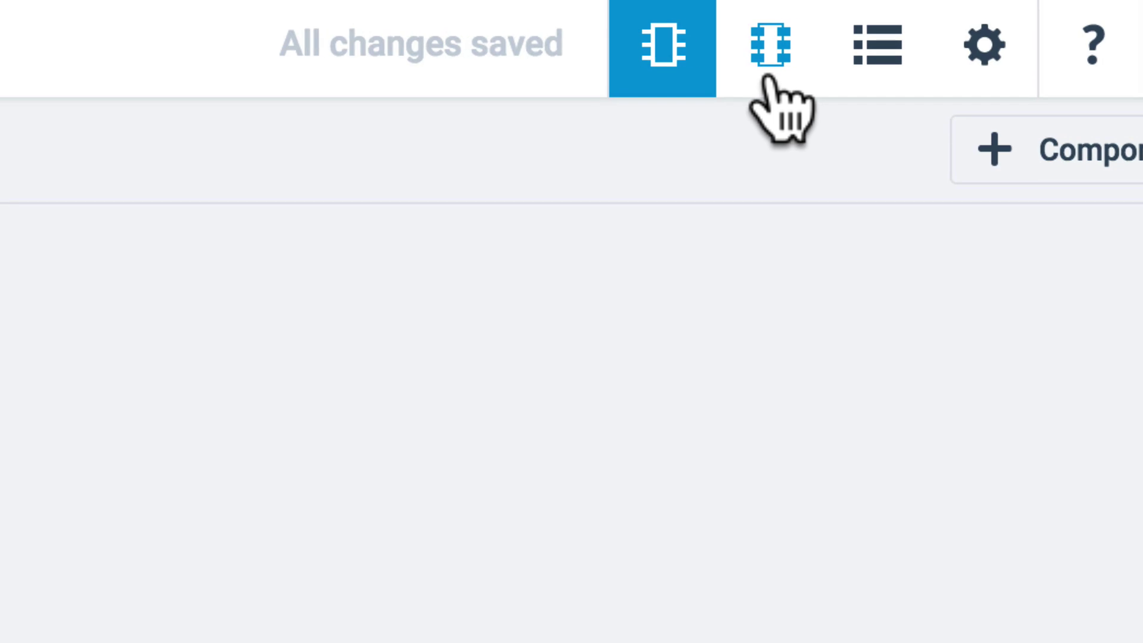
In PCB view, move the potentiometer to the lower board and R3/D2 to the upper right
left_click(761, 78)
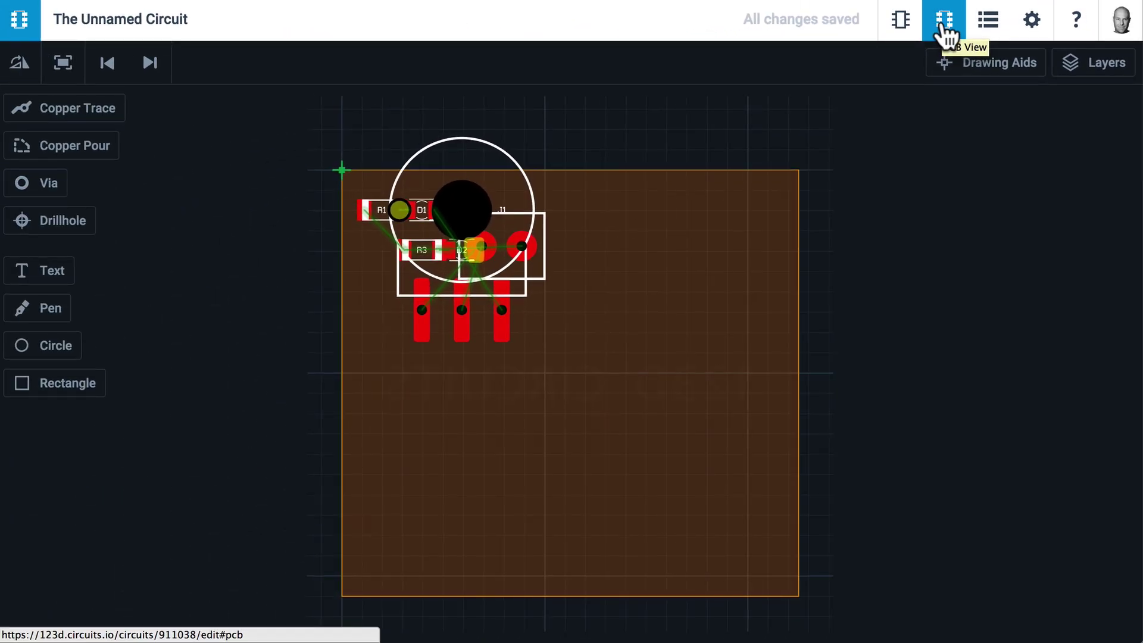
left_click_drag(482, 209, 580, 416)
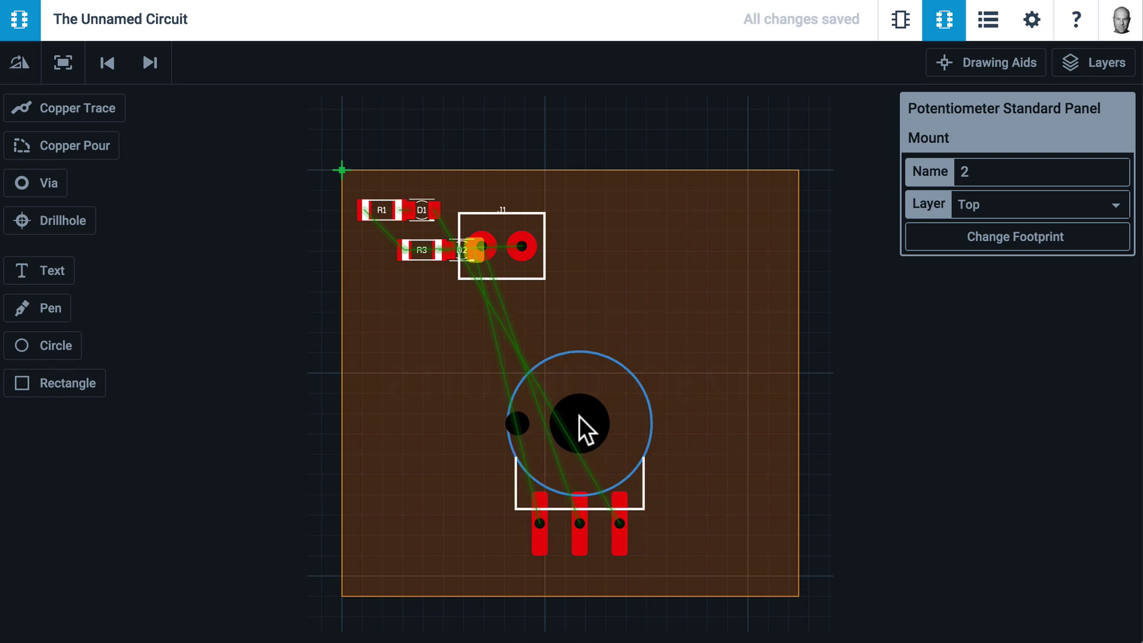
left_click_drag(527, 252, 410, 338)
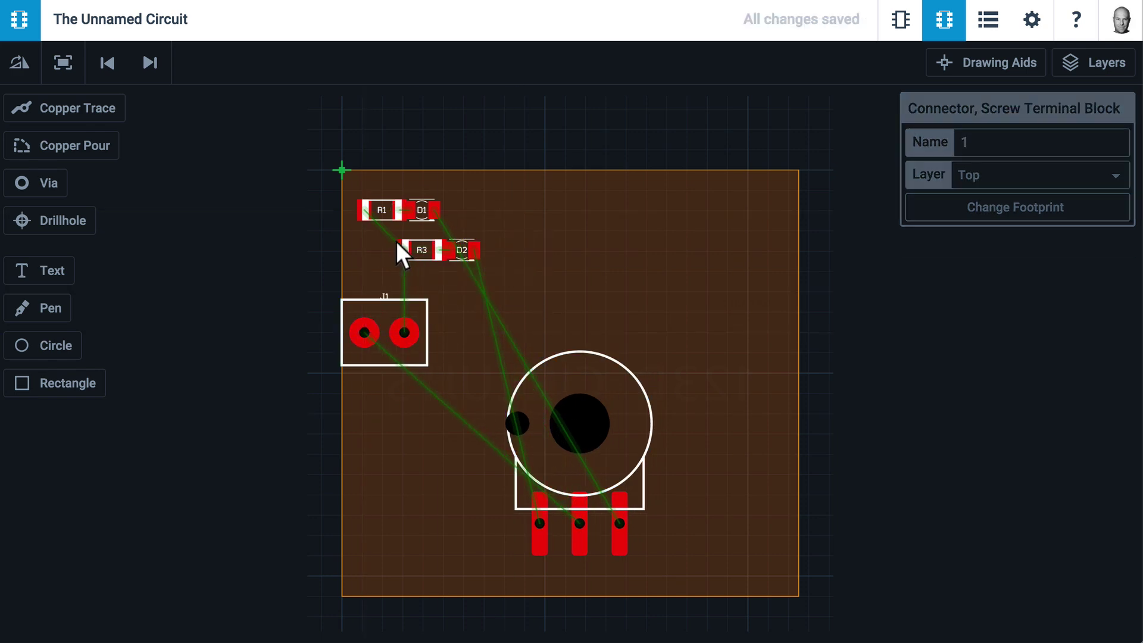
left_click(459, 244)
left_click_drag(472, 245, 746, 215)
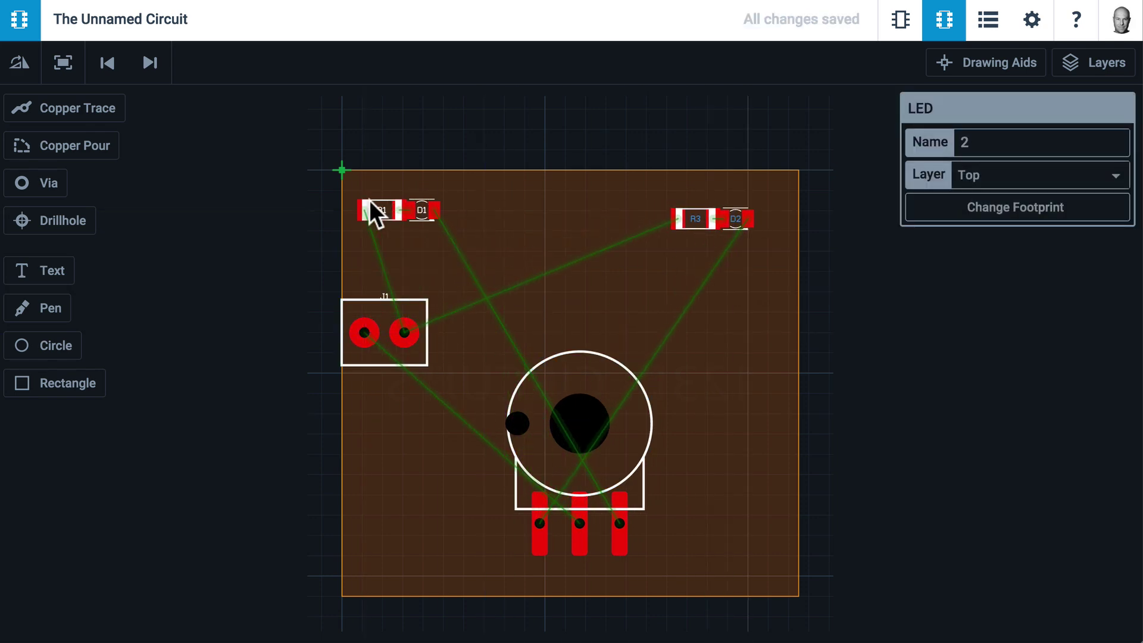
Place J1 in the top-left corner with R1 beside it and D1 below
left_click_drag(369, 200, 483, 216)
left_click(420, 309)
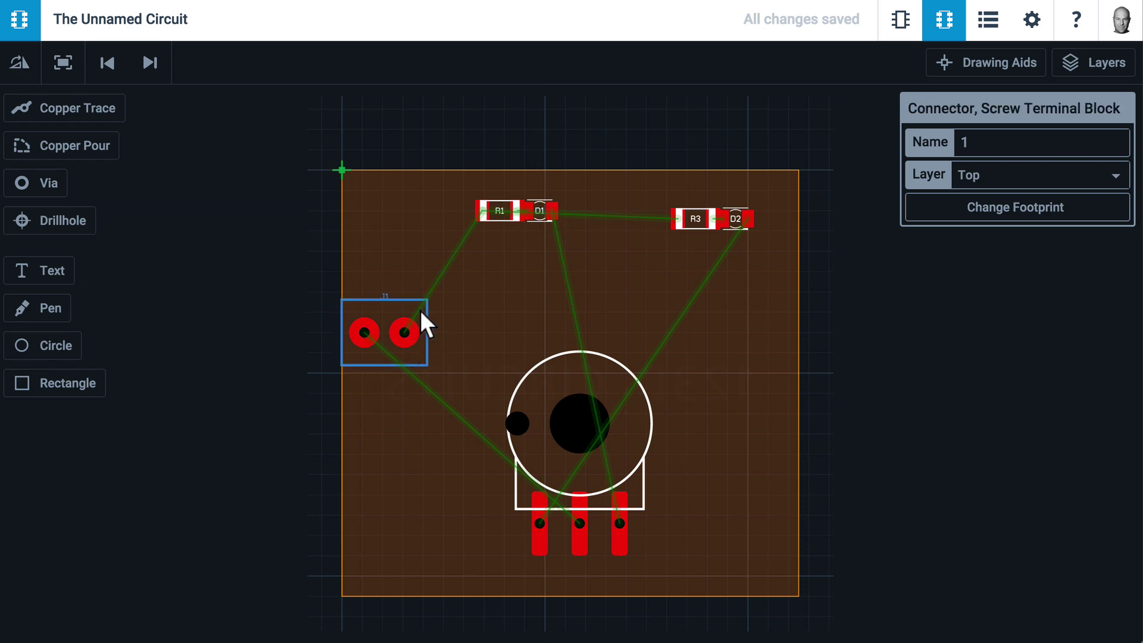
left_click_drag(421, 312, 414, 211)
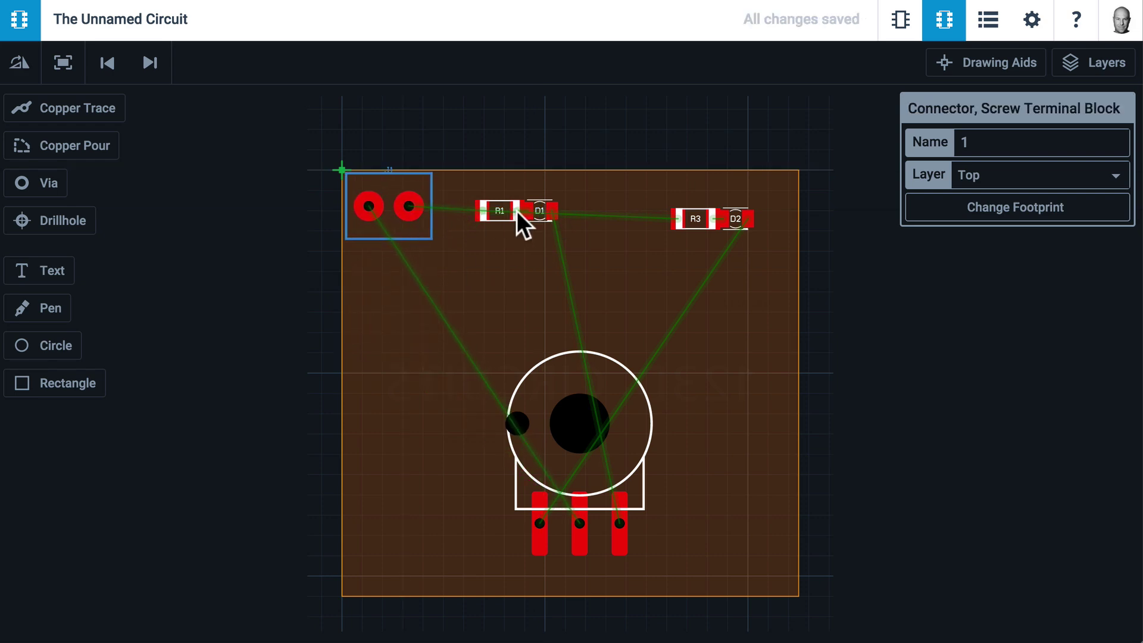
left_click_drag(517, 211, 499, 251)
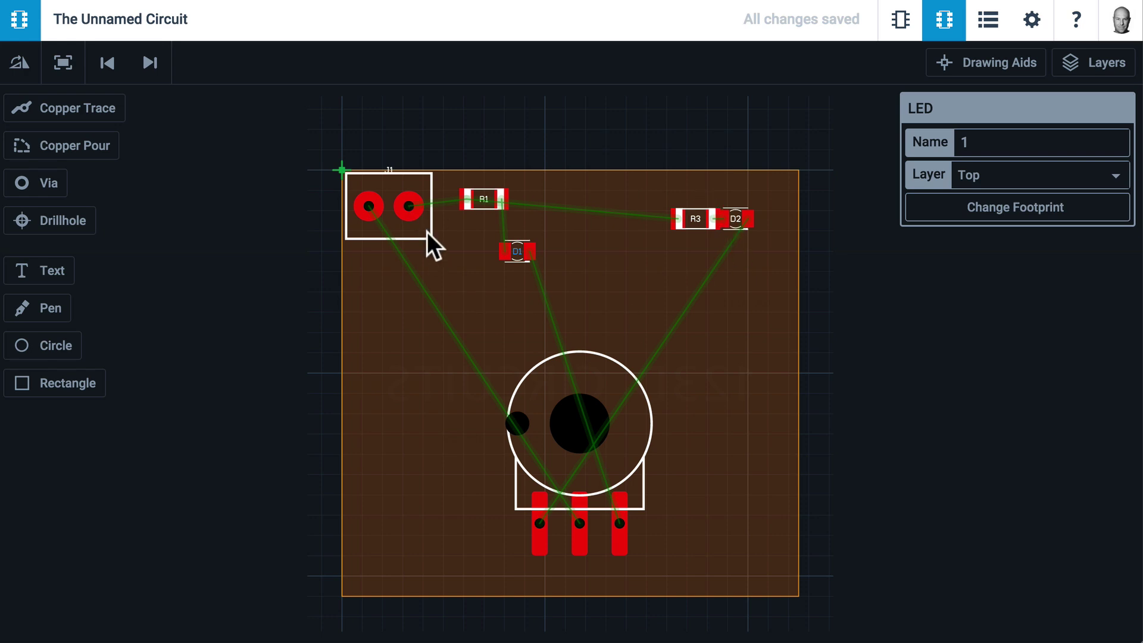
Give resistor R1 the 0411/12 footprint and resistor R3 a larger footprint
left_click(501, 191)
left_click(982, 212)
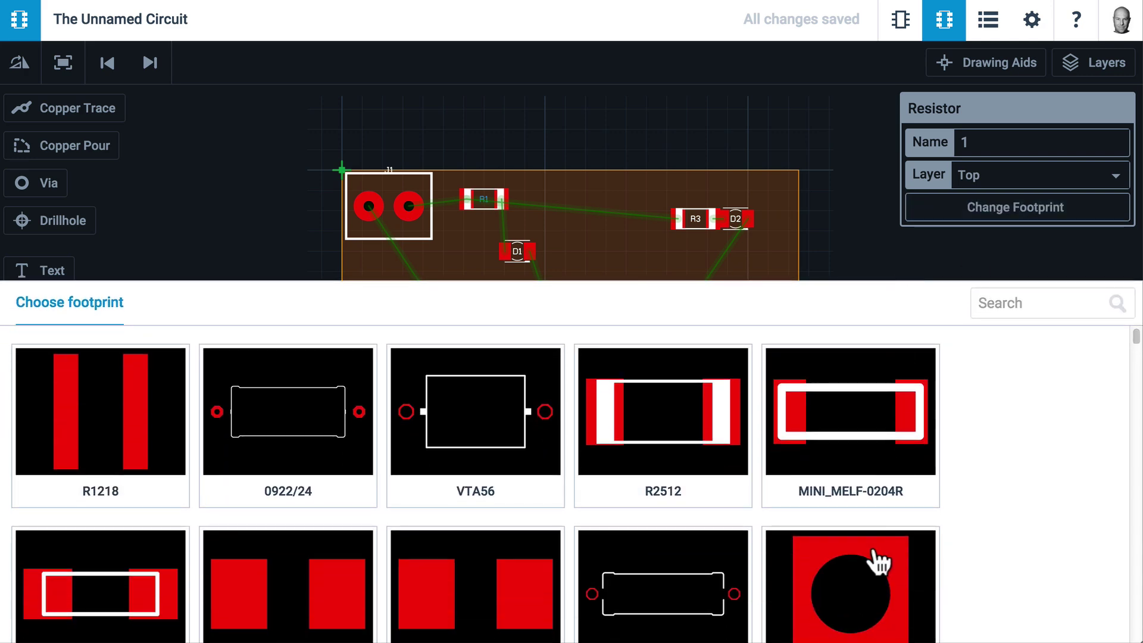
scroll(875, 560, "down", 9)
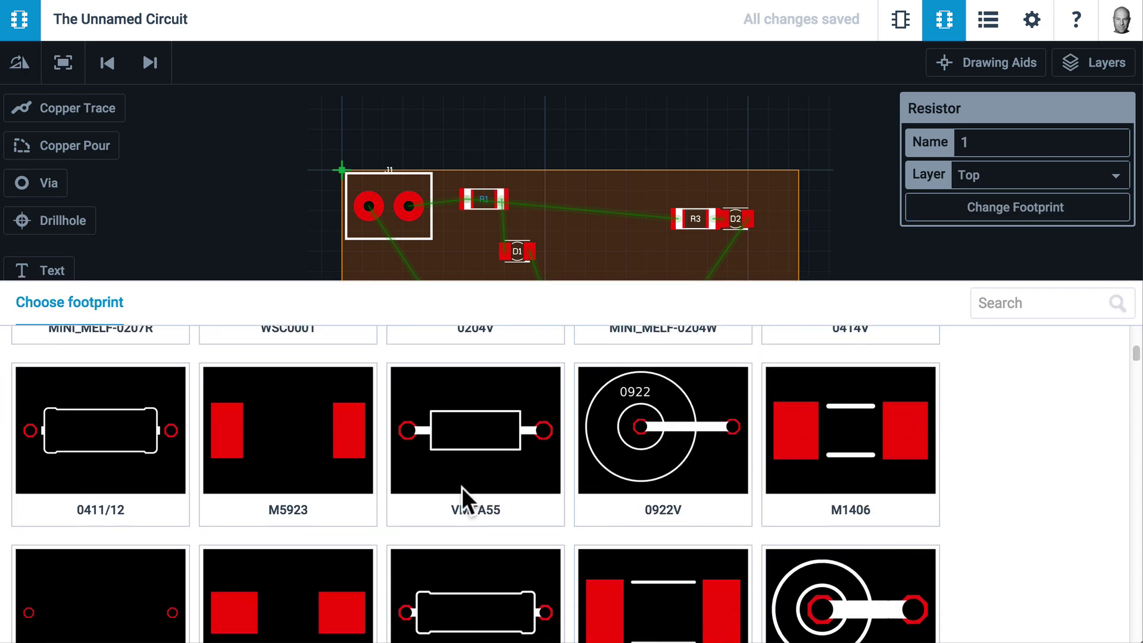
left_click(172, 447)
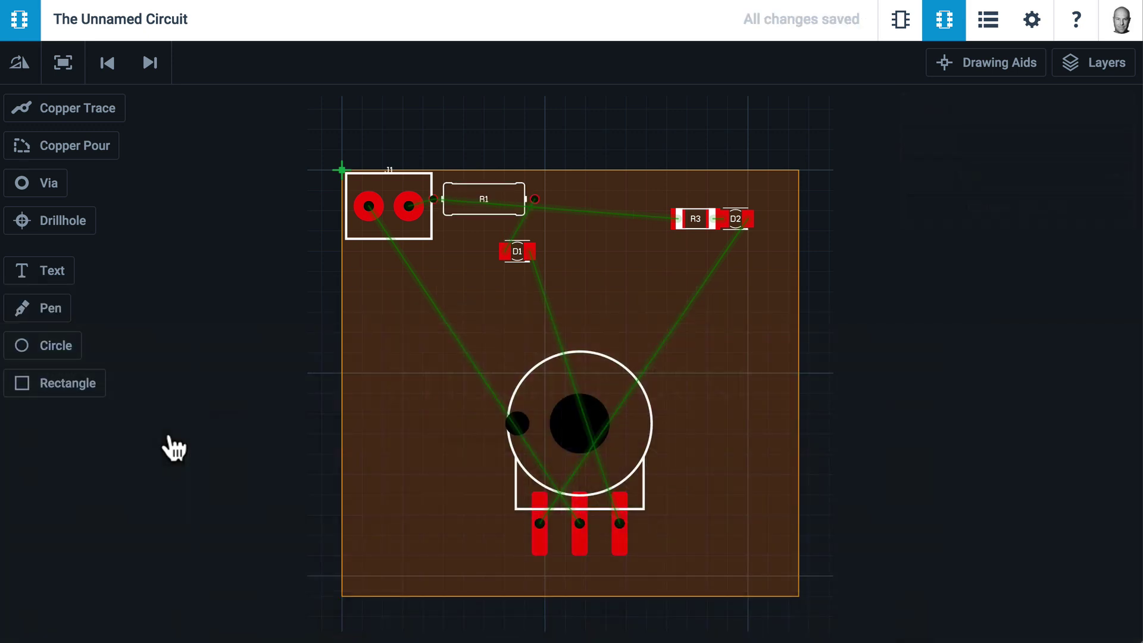
left_click(677, 216)
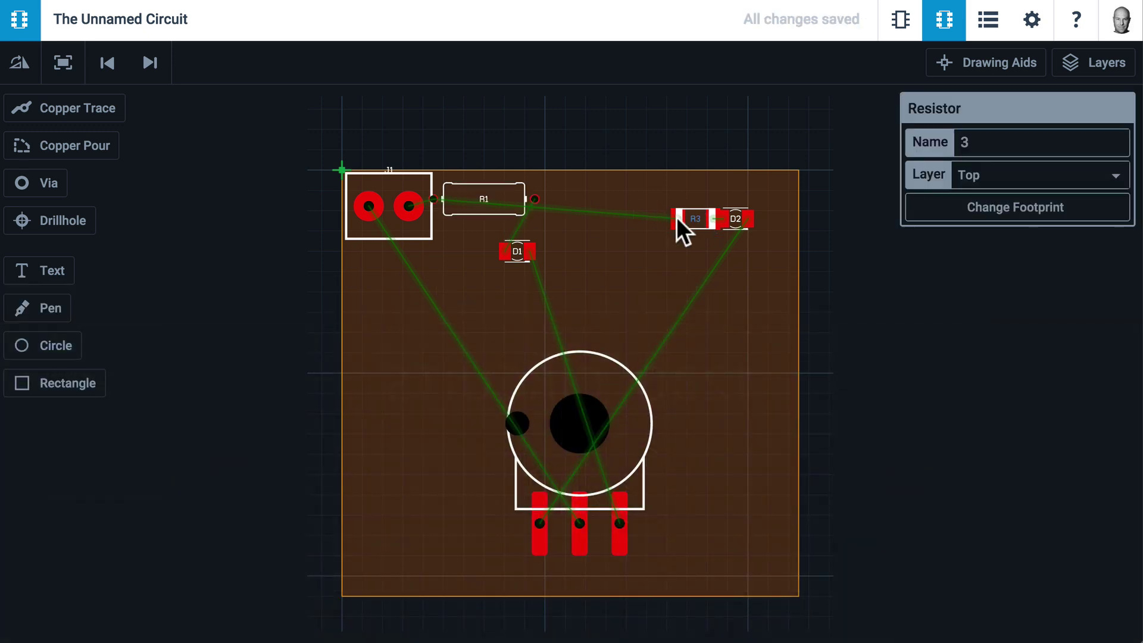
left_click(1012, 208)
scroll(98, 596, "down", 8)
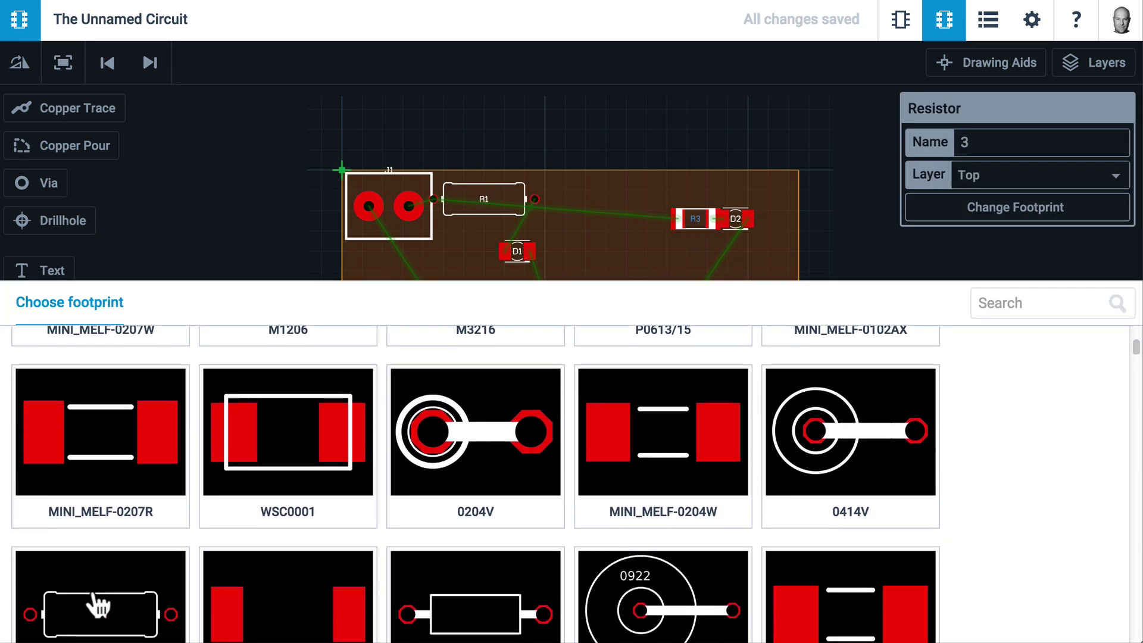
left_click(92, 605)
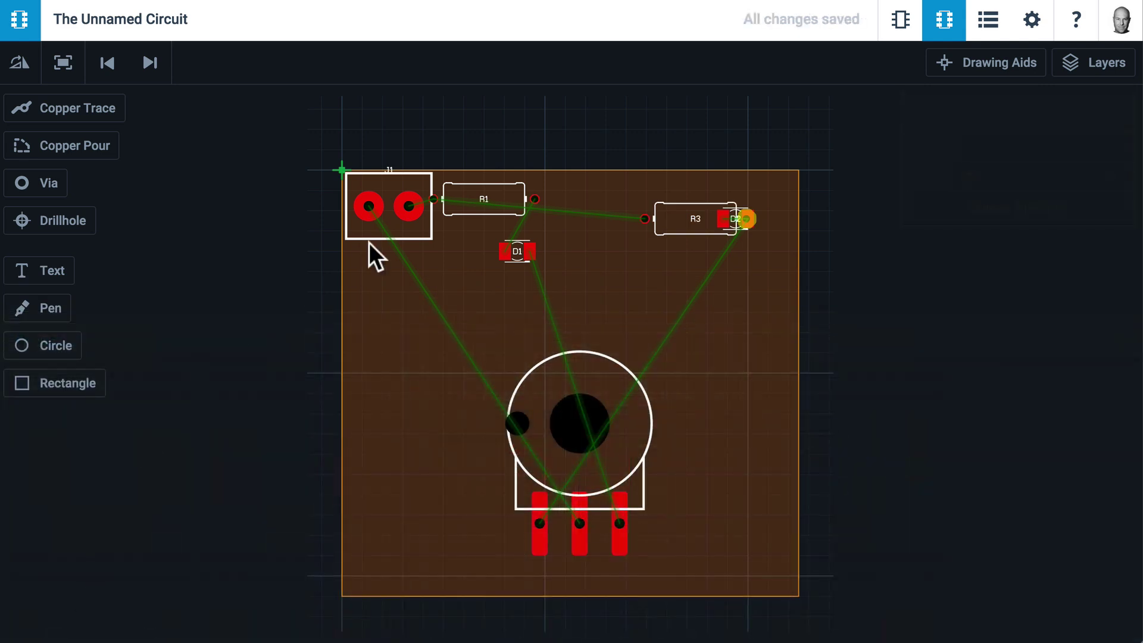
Give LED D1 the LED5MM footprint
left_click(508, 253)
left_click(990, 213)
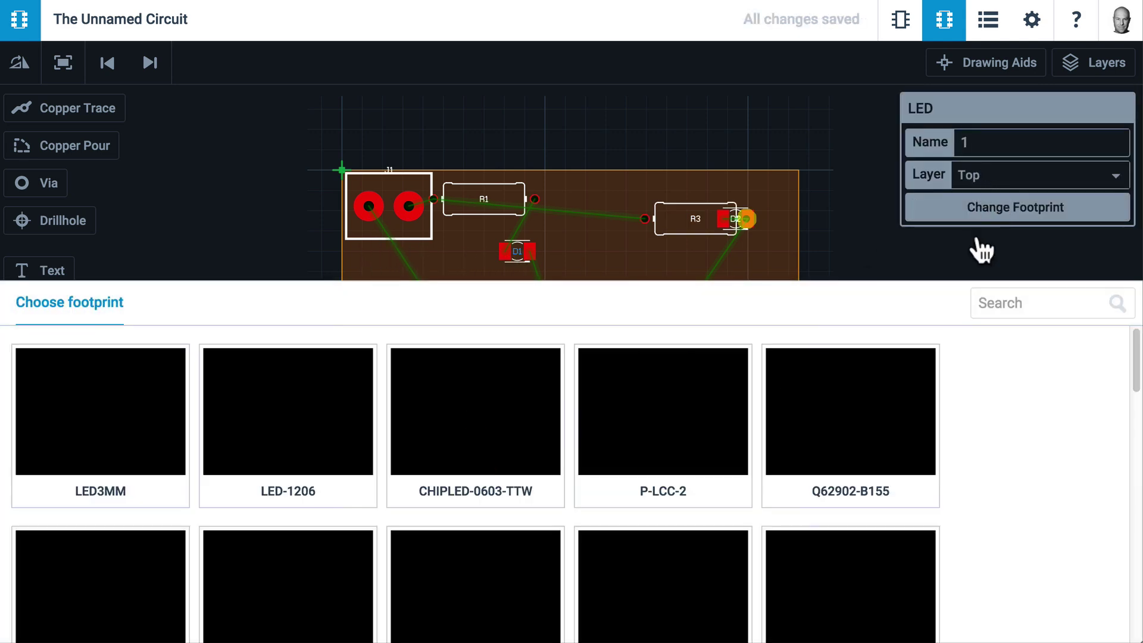
scroll(876, 610, "down", 5)
scroll(878, 616, "up", 2)
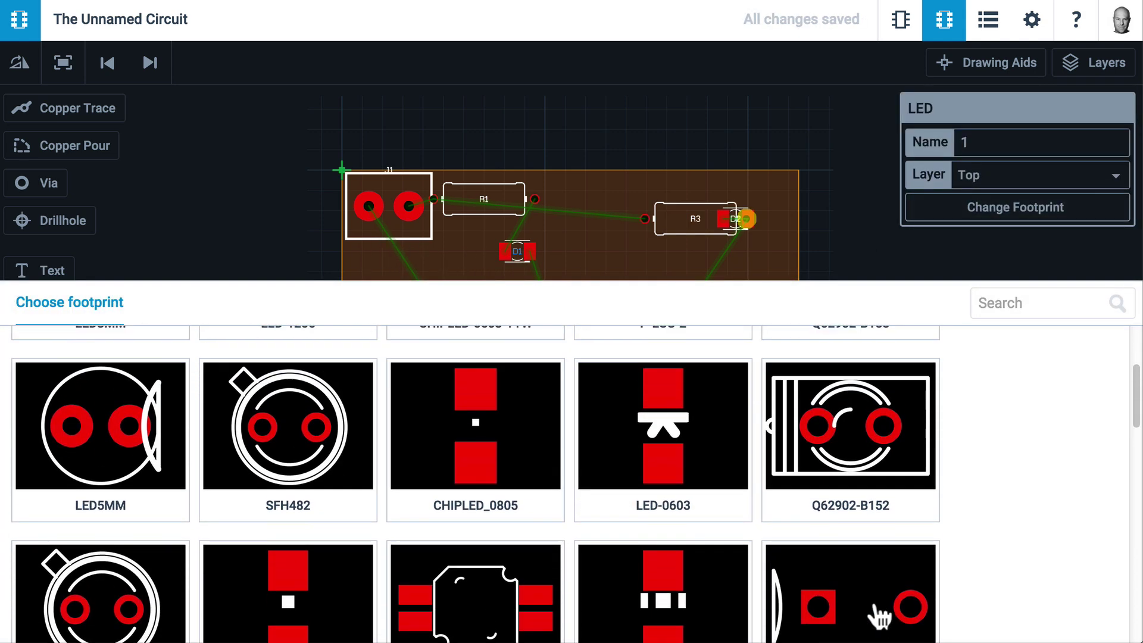
scroll(879, 616, "up", 2)
left_click(134, 487)
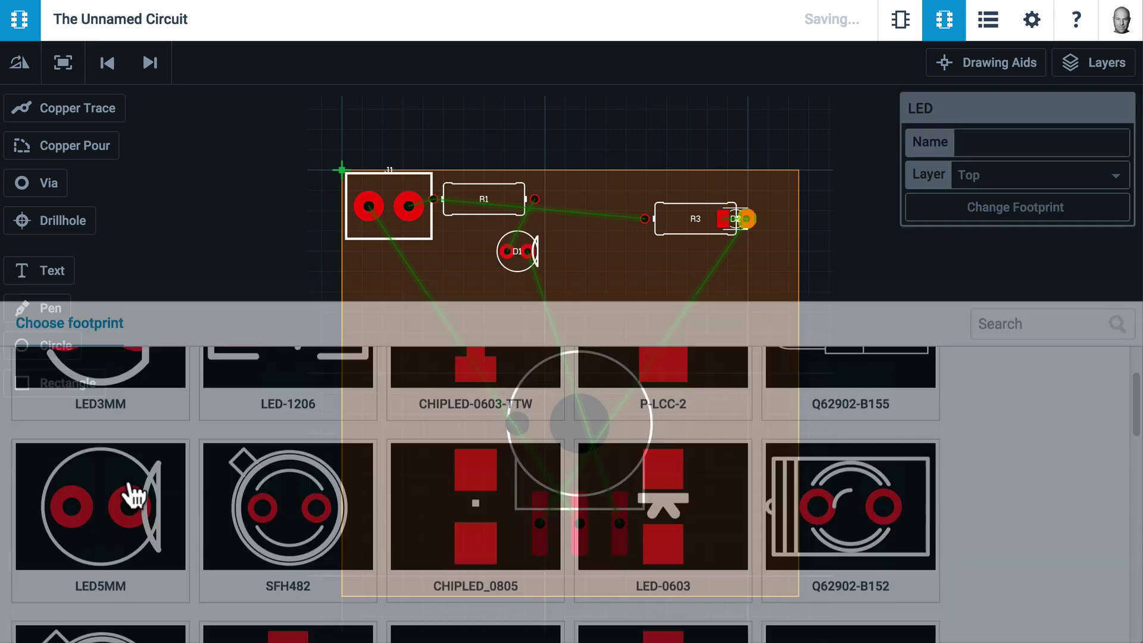
Move R3 next to D2 and give LED D2 the LED5MM footprint
left_click_drag(745, 219, 690, 215)
left_click(725, 220)
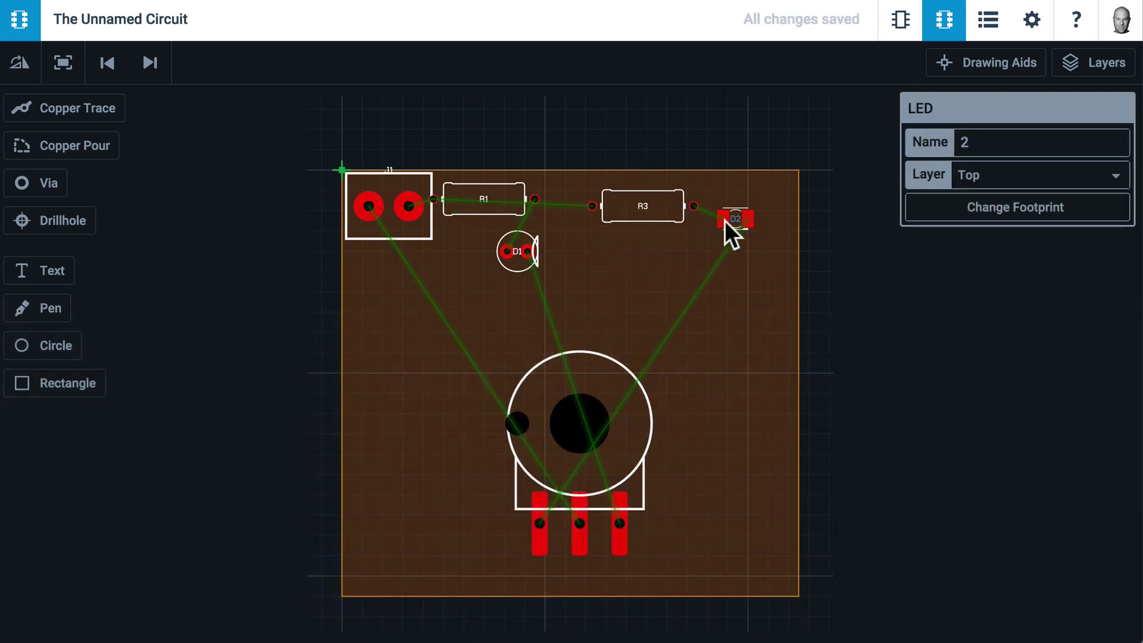
left_click(1016, 209)
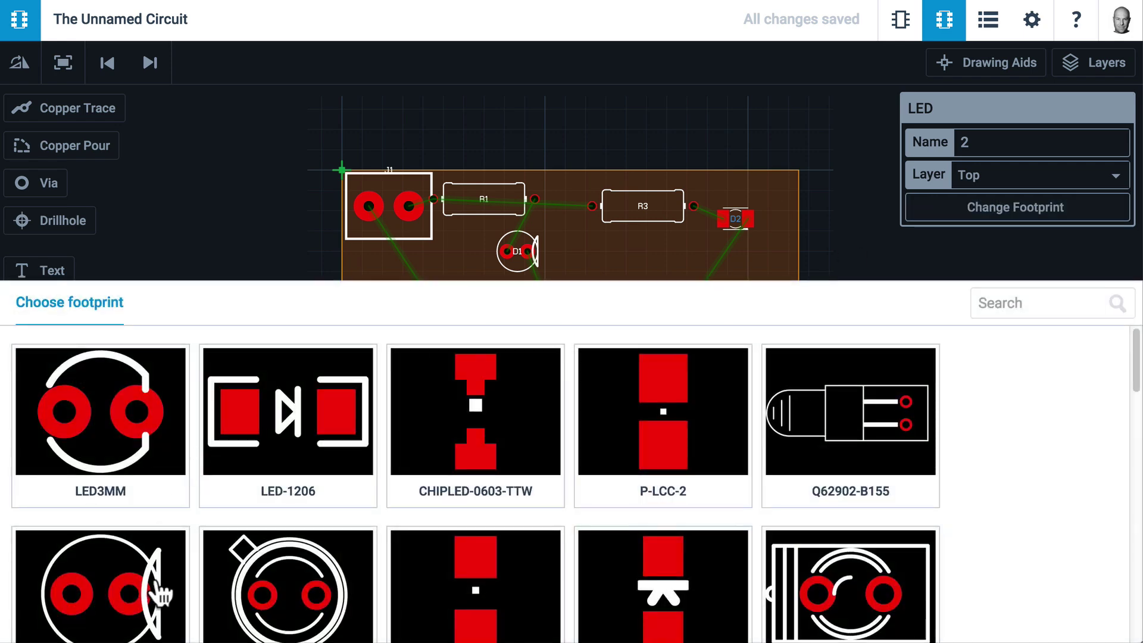
scroll(157, 592, "down", 3)
left_click(127, 425)
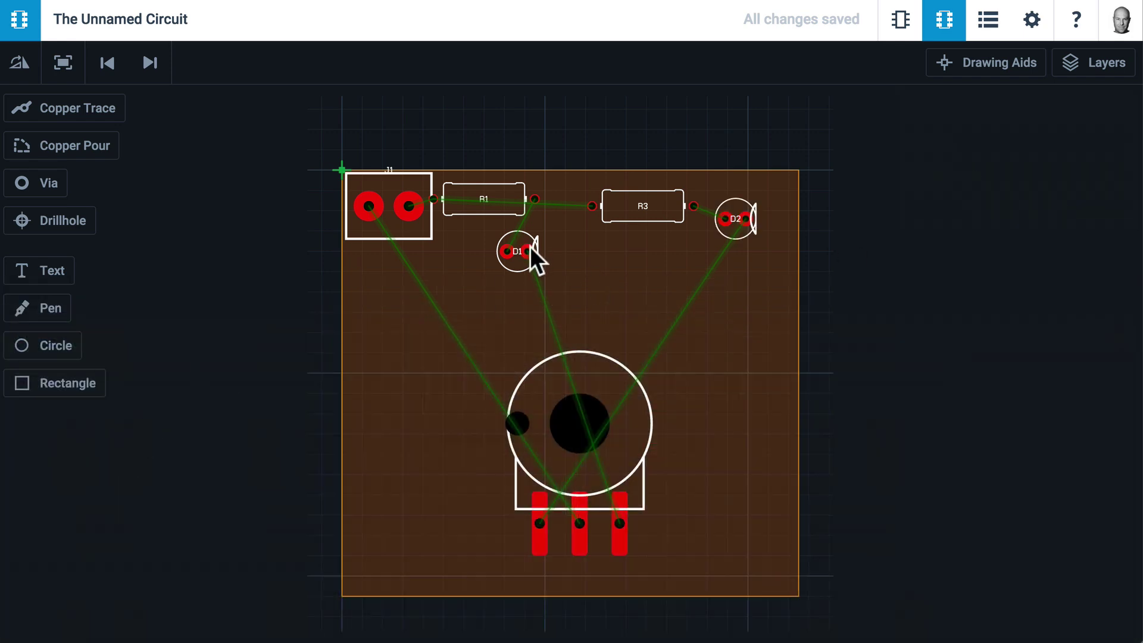
Move D1 down and rotate it to horizontal with its flat side left
left_click_drag(530, 246, 530, 271)
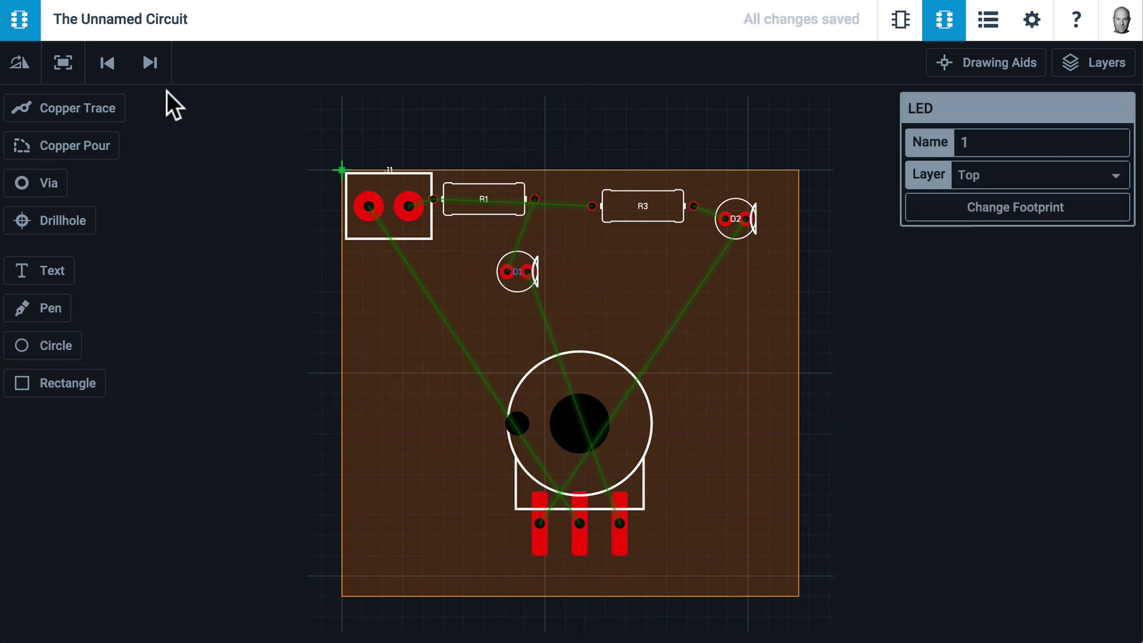
left_click(20, 63)
left_click(19, 63)
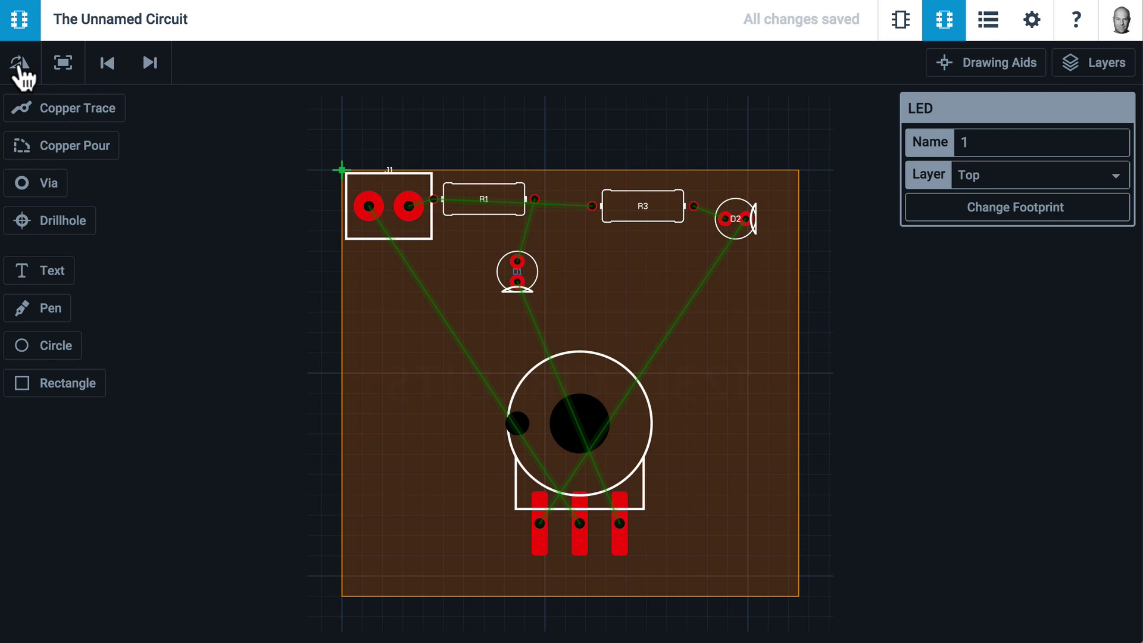
left_click(19, 63)
left_click(20, 63)
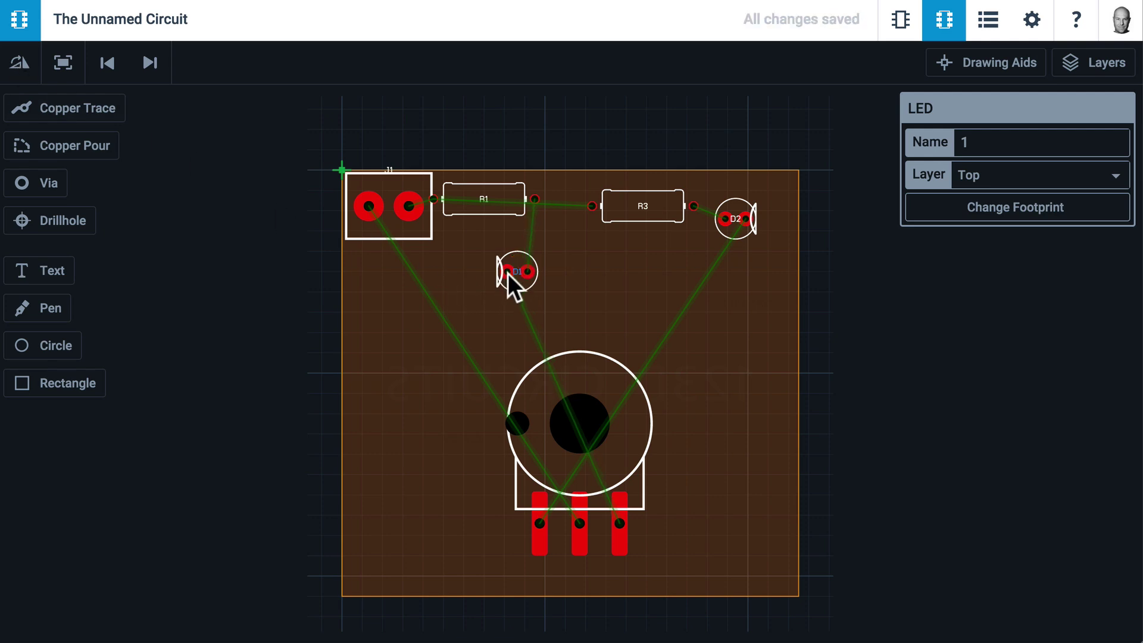
Pack R1, D1 and D2 together with D1 level with D2, and raise the potentiometer
left_click_drag(434, 199, 465, 211)
left_click_drag(508, 272, 480, 256)
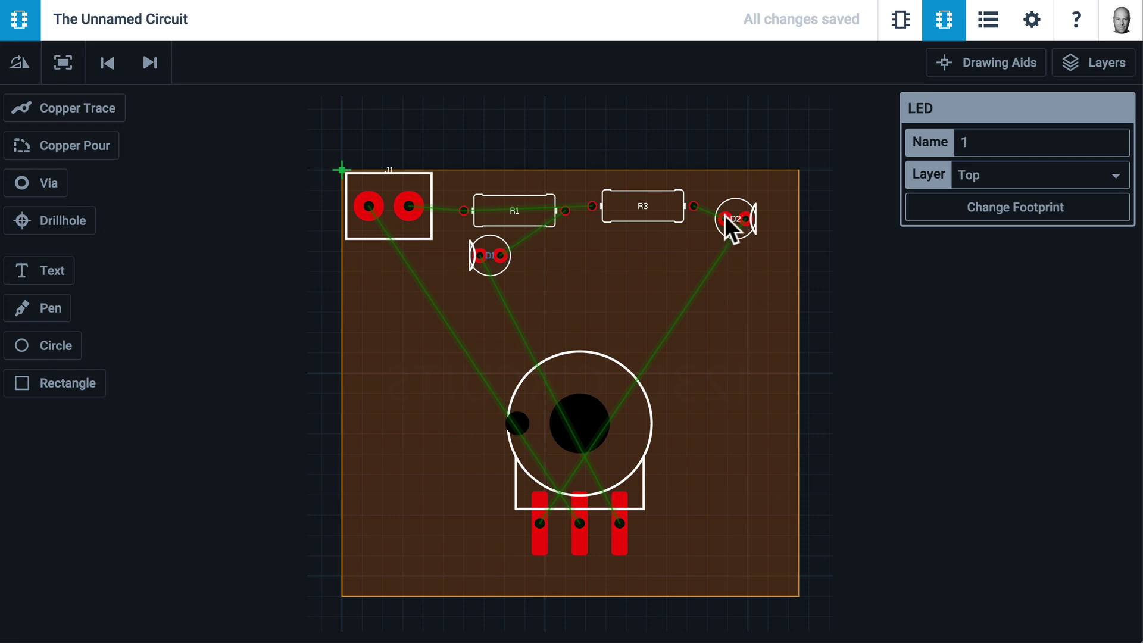
left_click_drag(724, 216, 689, 251)
left_click_drag(507, 257, 510, 251)
left_click_drag(588, 417, 585, 302)
Shift the component group slightly left and clear the selection
left_click(491, 256)
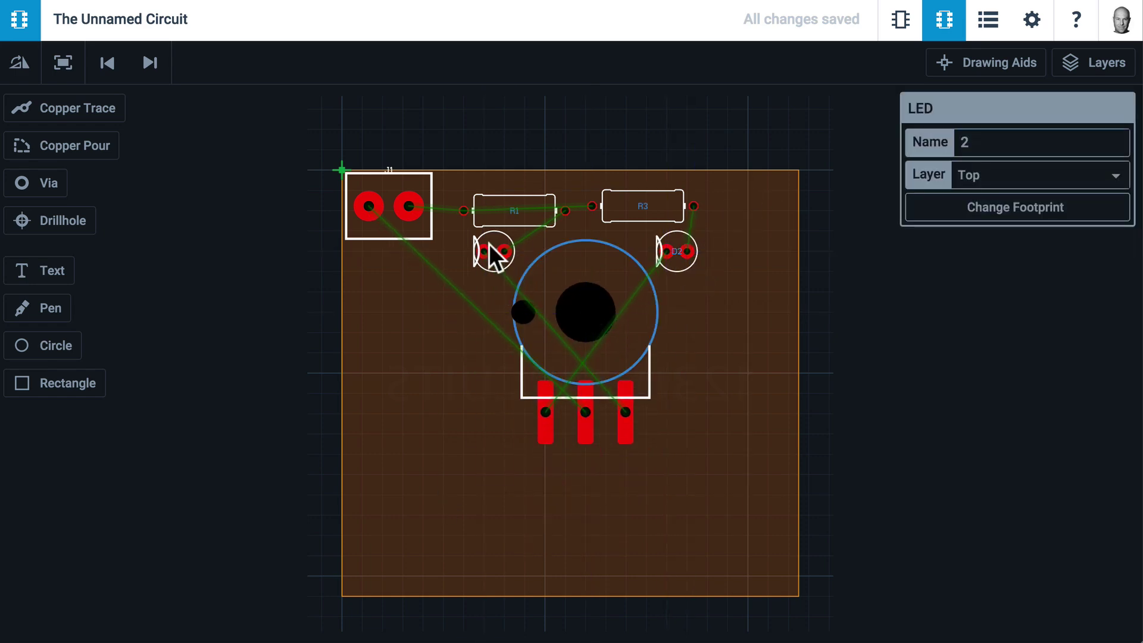
left_click_drag(491, 256, 469, 253)
mouse_move(677, 208)
left_mouse_down()
mouse_move(677, 220)
mouse_move(669, 205)
left_mouse_up()
left_click(666, 205)
left_click(712, 205)
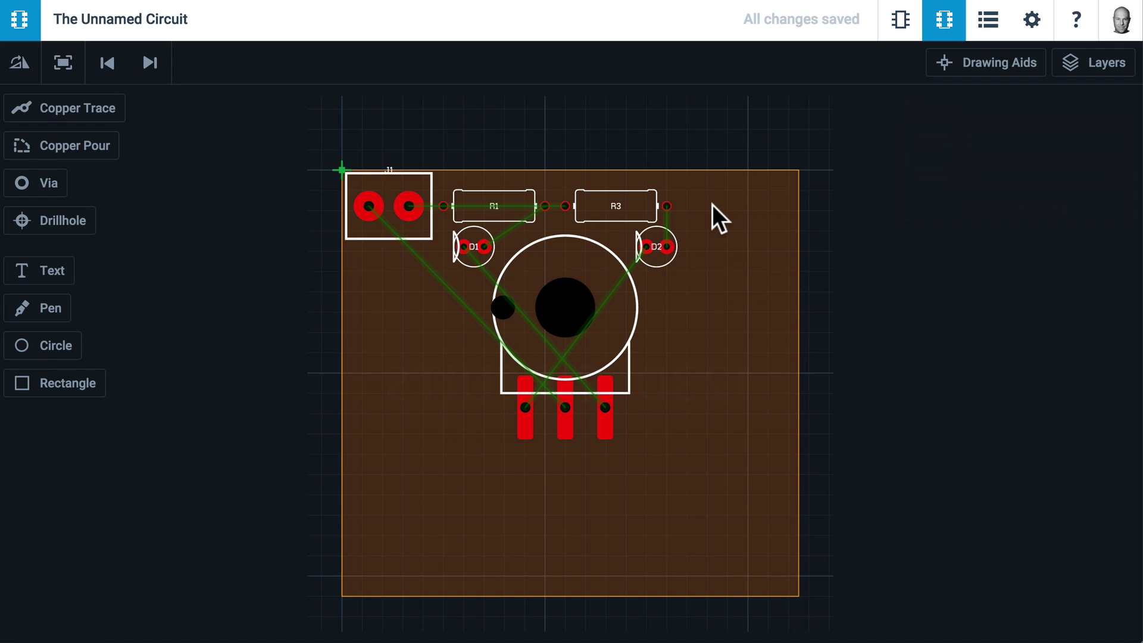
Raise the board's bottom edge and pull its right edge in toward the parts
left_click(690, 595)
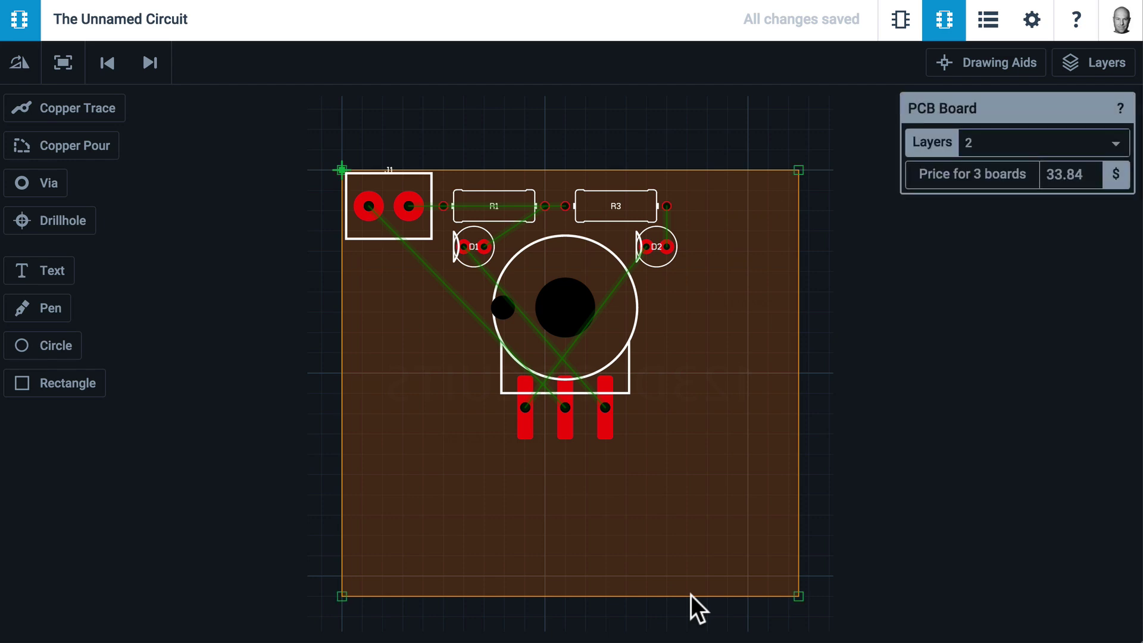
left_click_drag(690, 594, 689, 451)
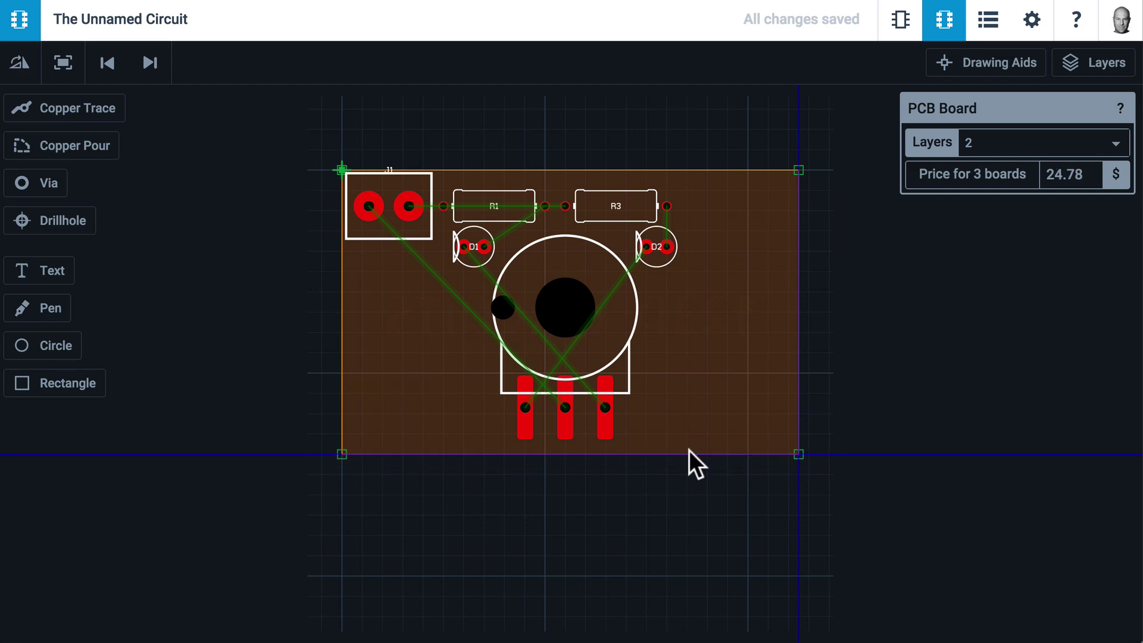
left_click_drag(688, 450, 688, 451)
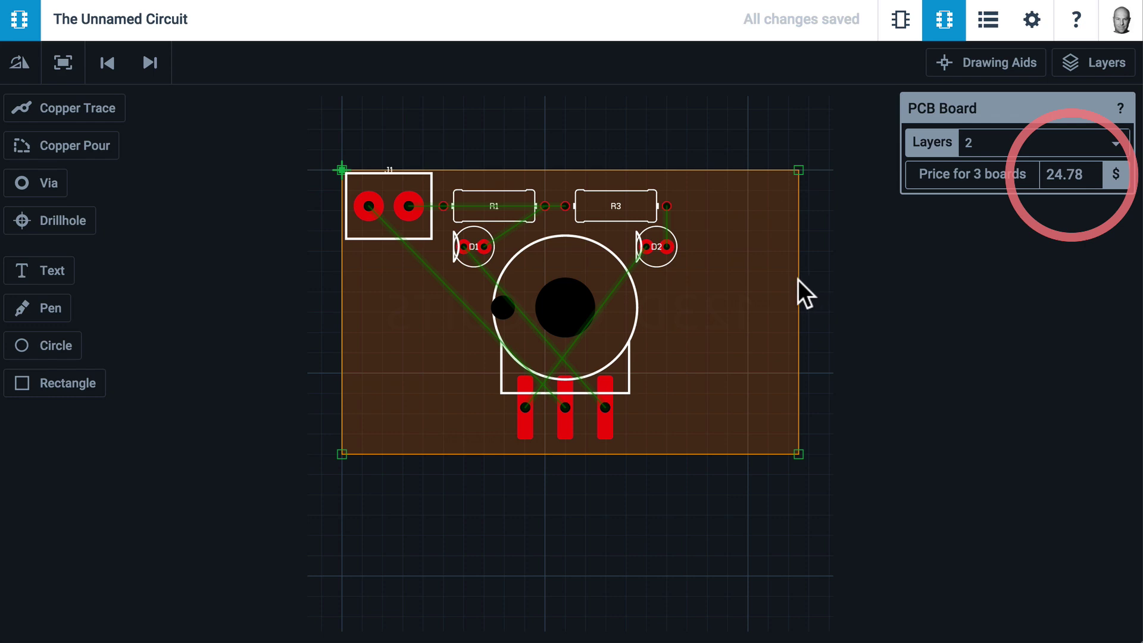
left_click_drag(798, 280, 683, 279)
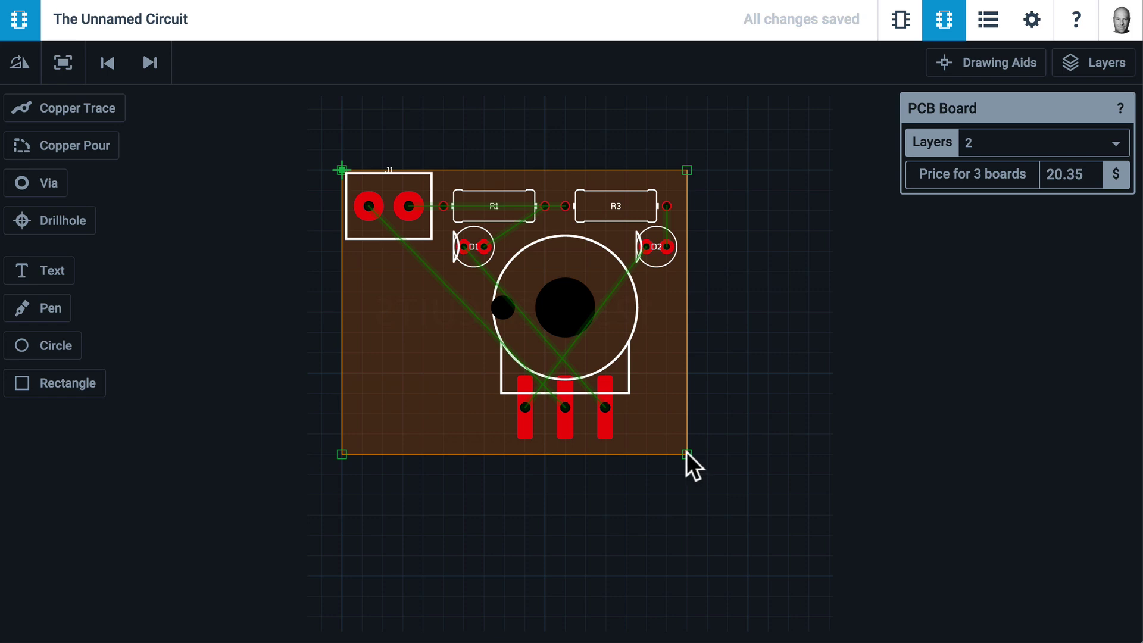
Try a curved bottom-right corner and an extra bottom-edge point on the outline
left_click_drag(687, 452, 705, 474)
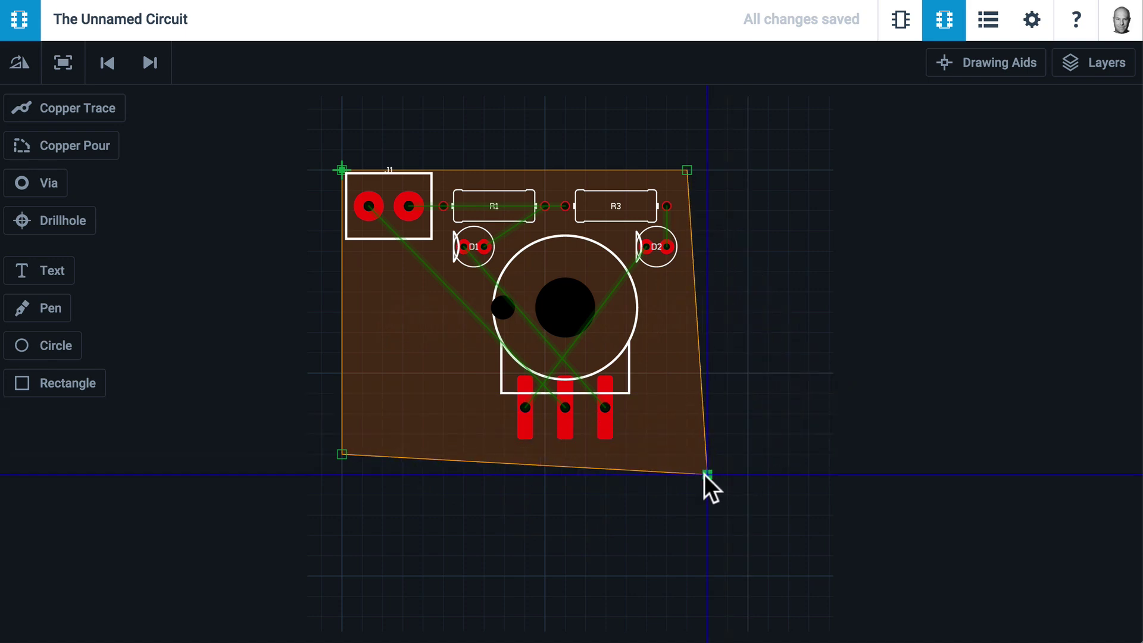
double_click(707, 474)
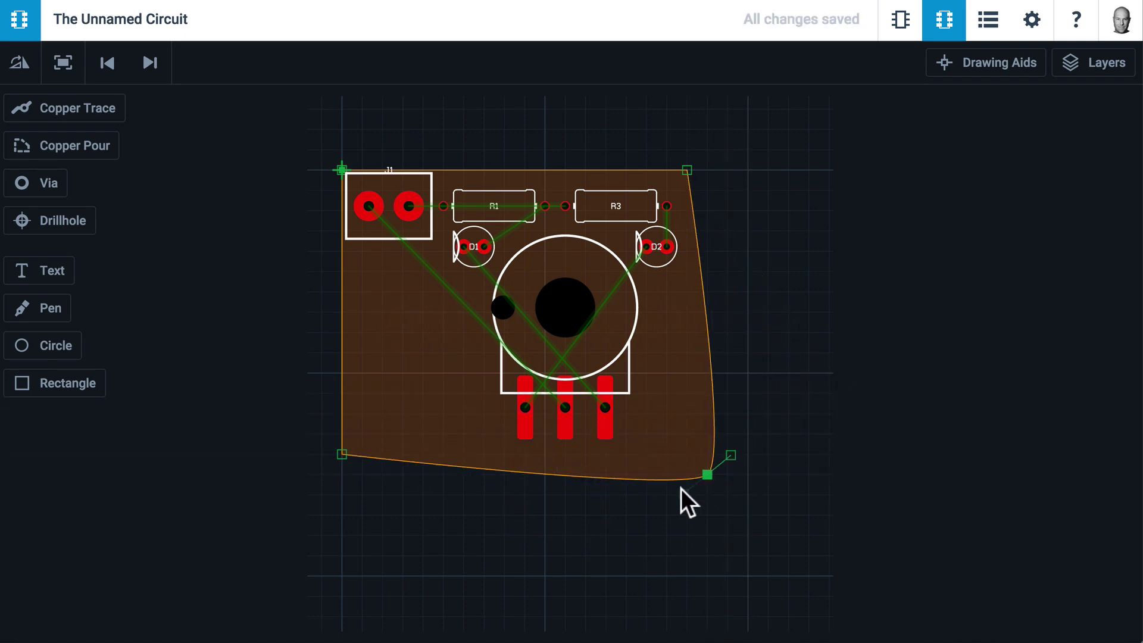
left_click_drag(731, 455, 611, 541)
double_click(577, 499)
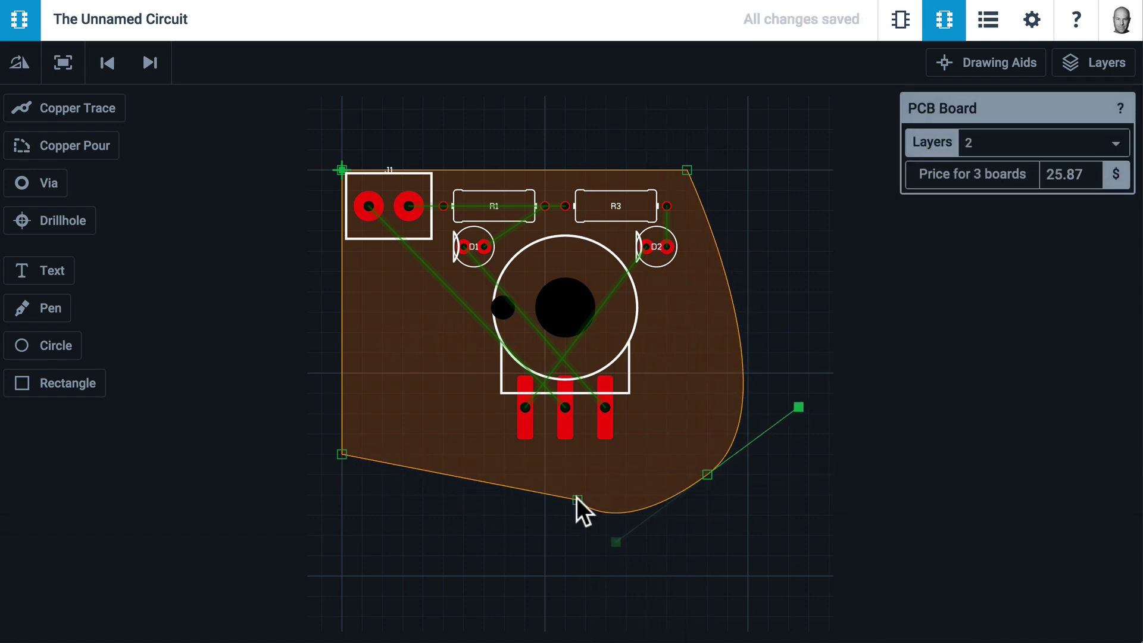
left_click_drag(577, 499, 633, 500)
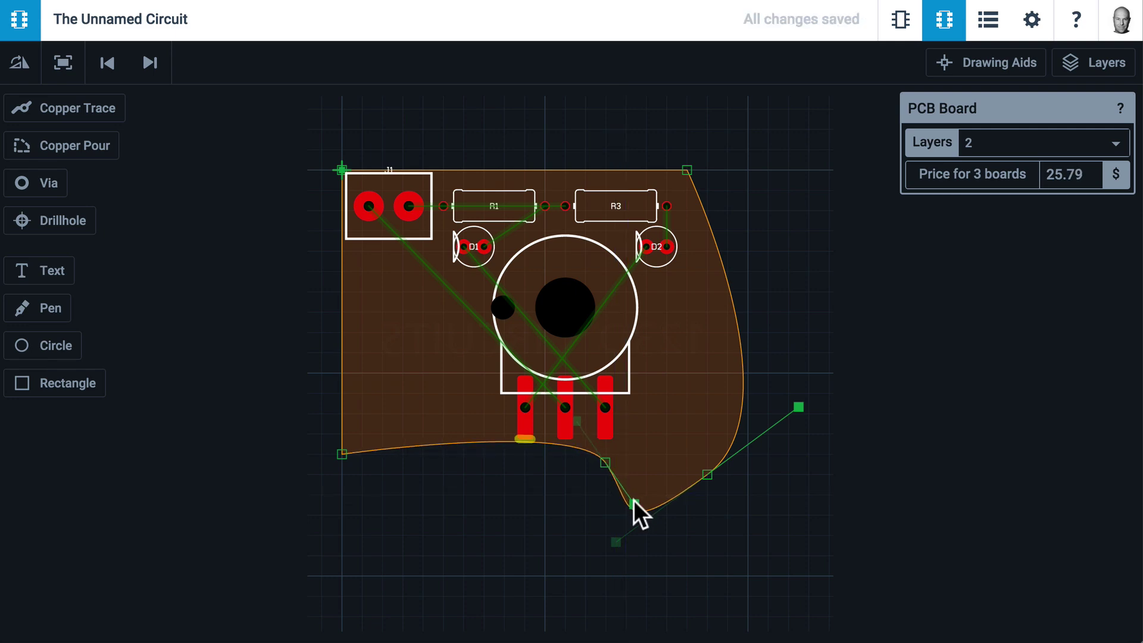
left_click(856, 314)
Undo the curved edits to restore the rectangular board outline
left_click(107, 63)
left_click(107, 63)
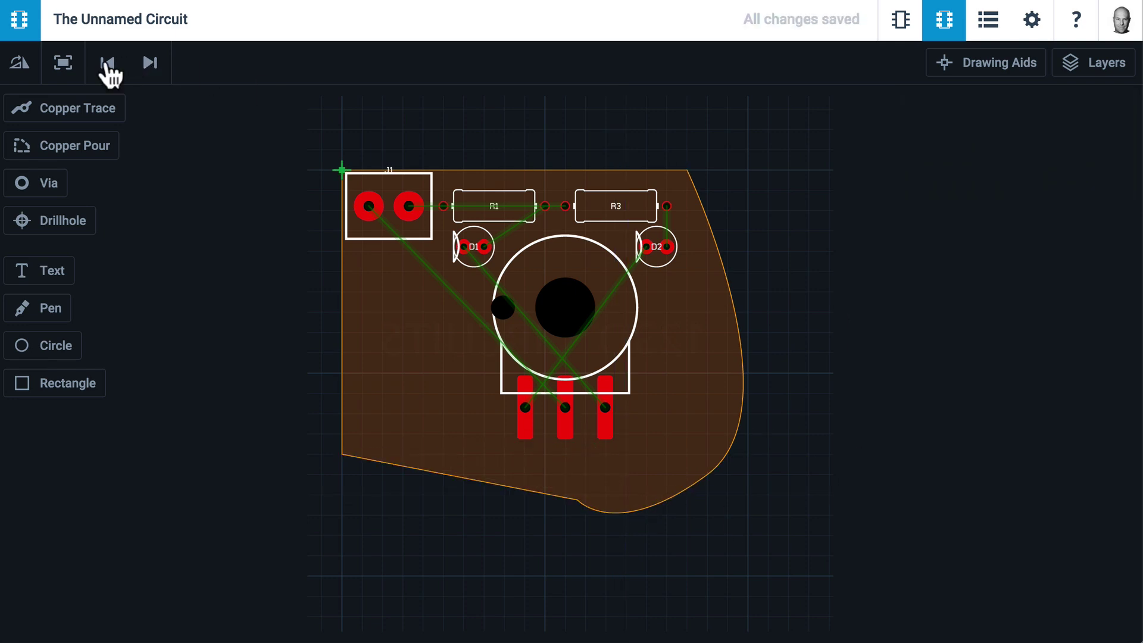
left_click(107, 63)
left_click(108, 63)
left_click(108, 64)
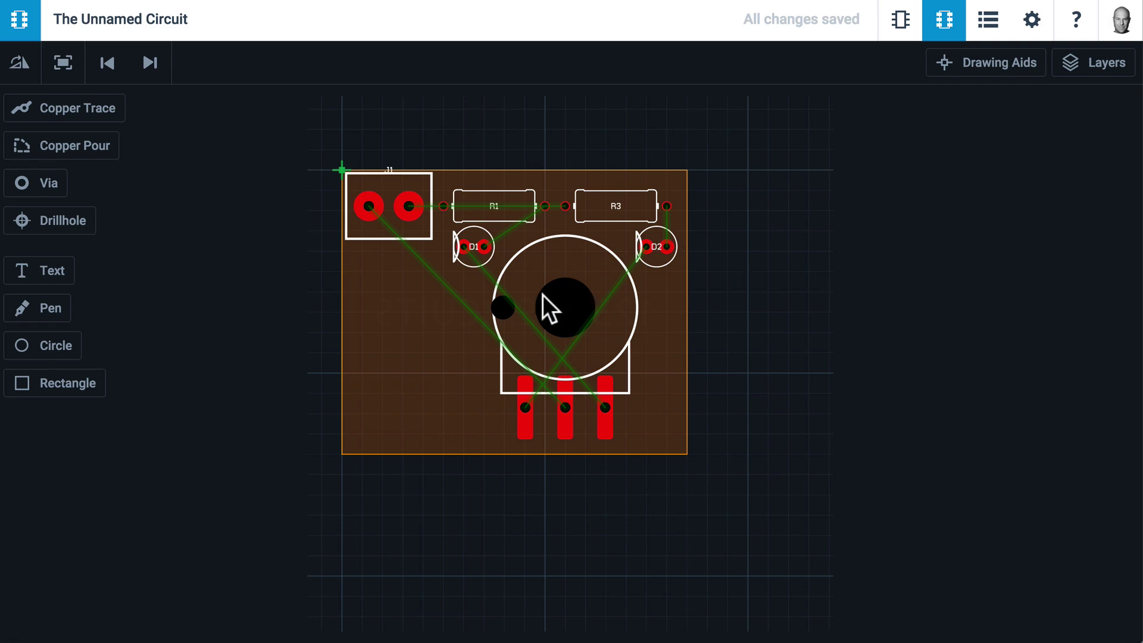
Zoom in on the board and set the copper trace width to 0.51 mm (20 mil) Power
scroll(543, 296, "up", 3)
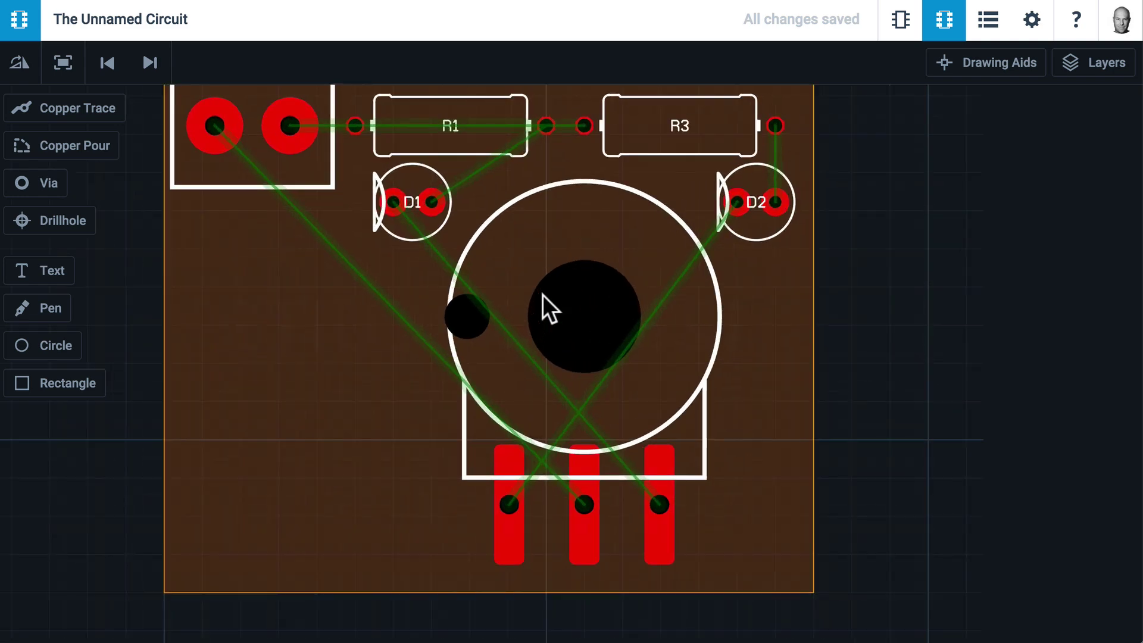
left_click_drag(847, 231, 883, 259)
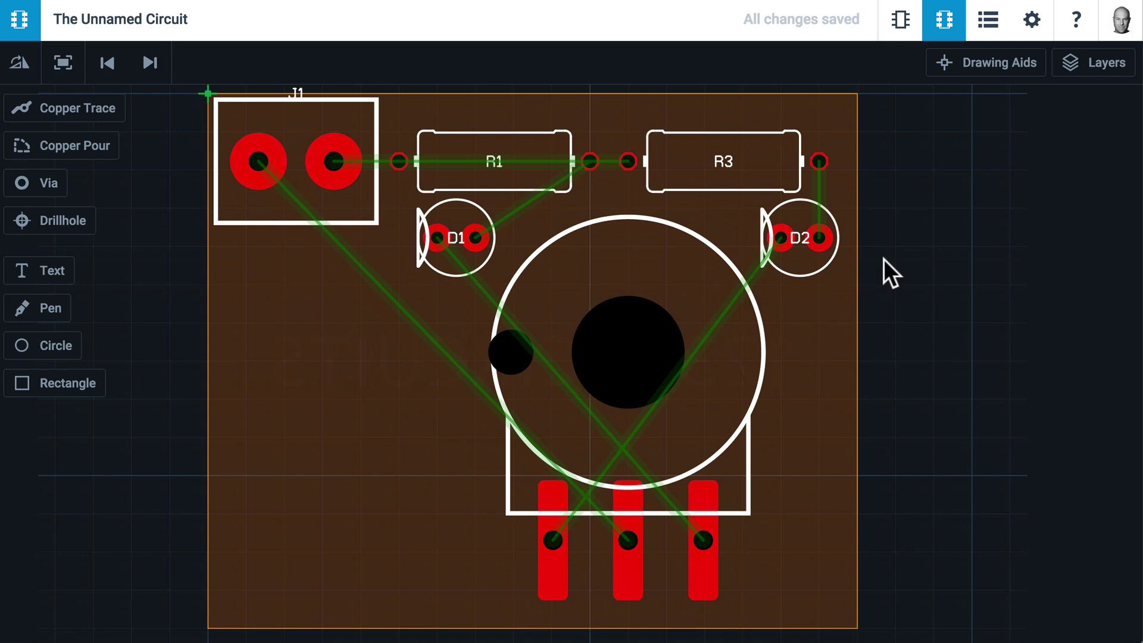
left_click(91, 112)
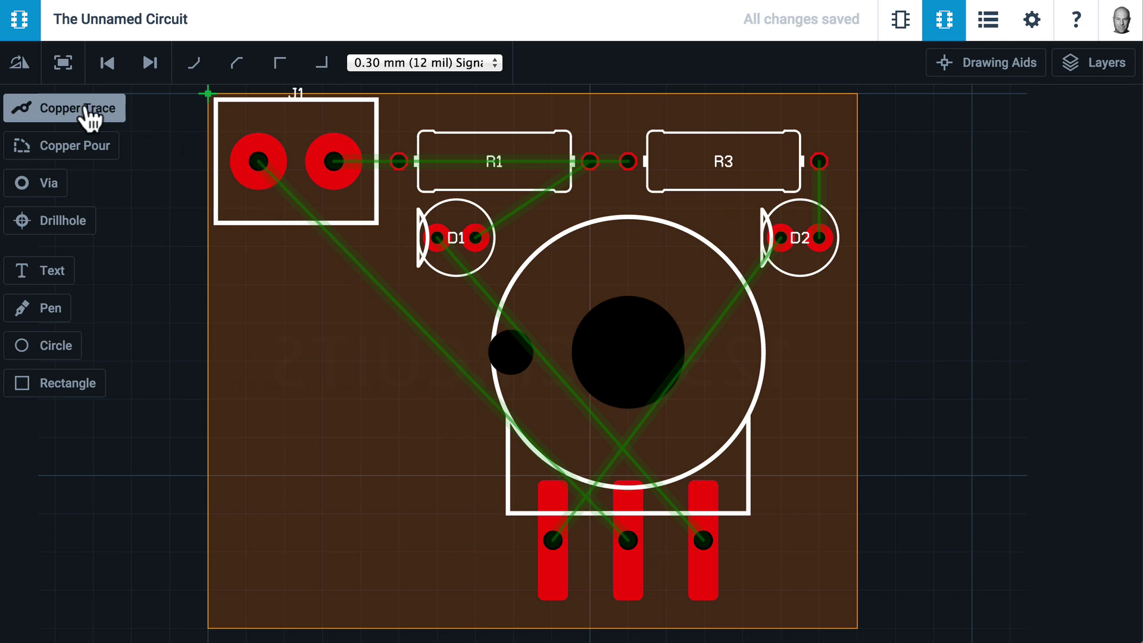
left_click(410, 61)
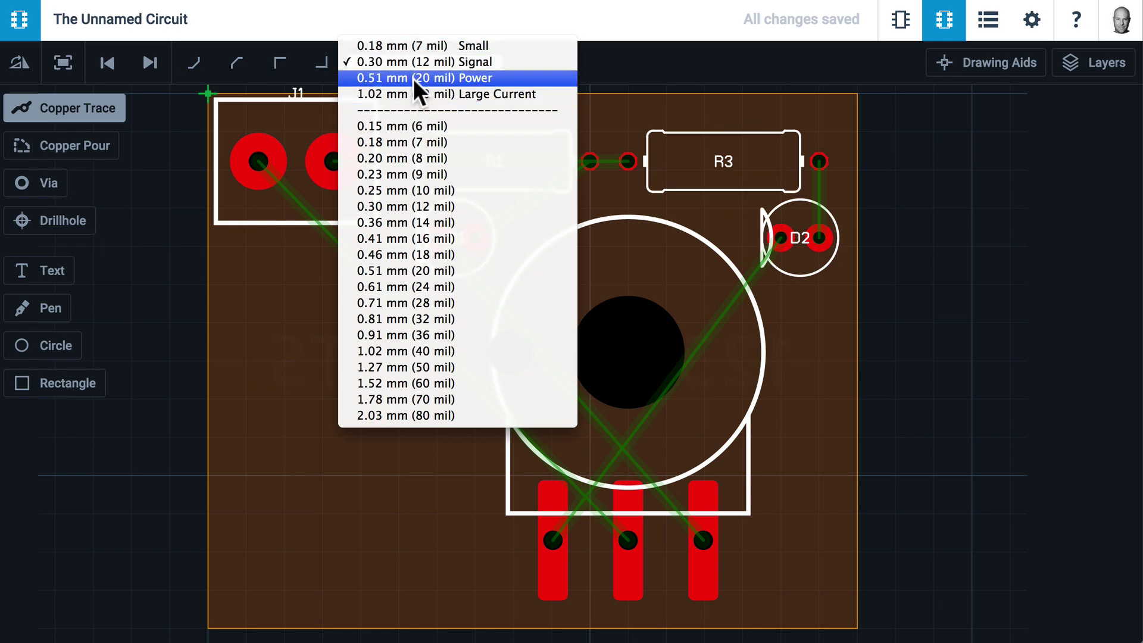
left_click(499, 76)
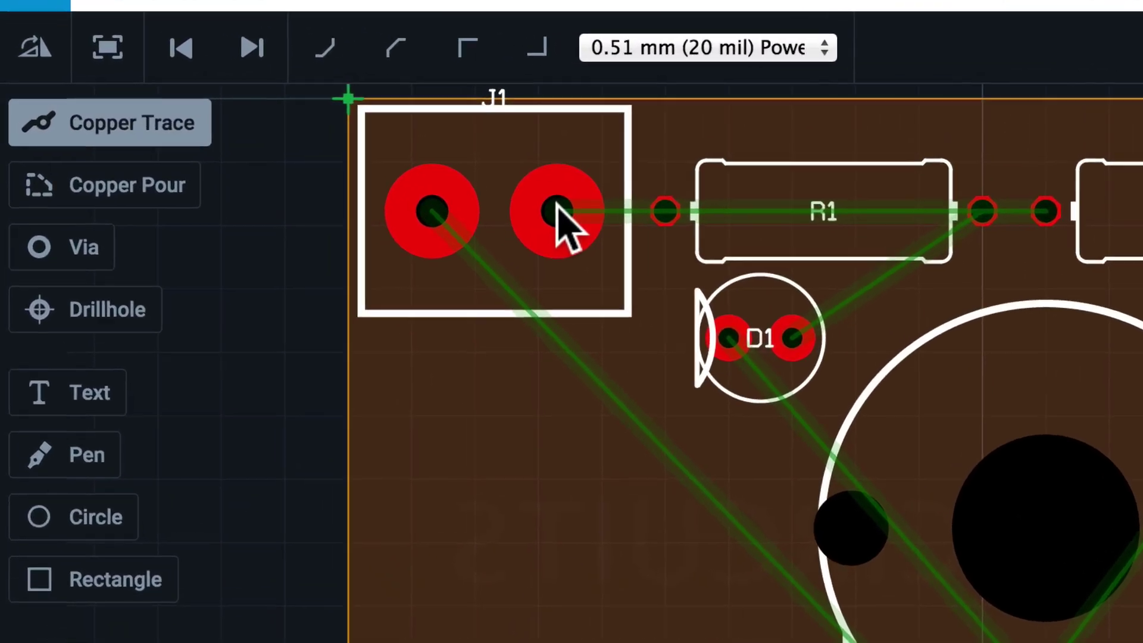
Route top traces J1 to R1, R3 to D2, and D1 to R1's right pad
left_click(334, 161)
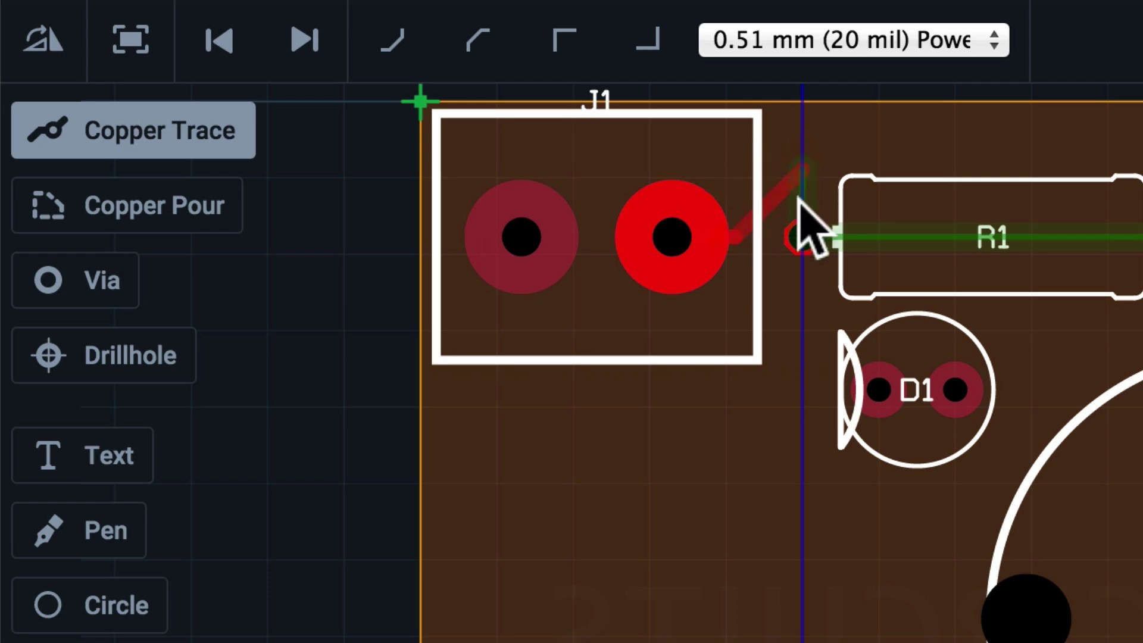
left_click(800, 231)
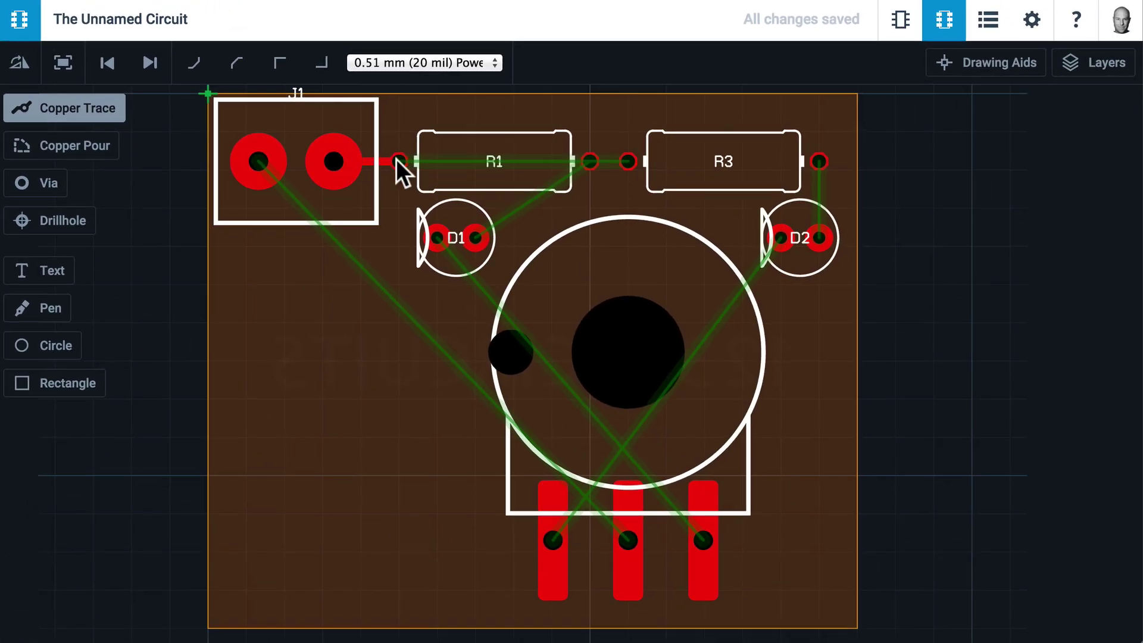
left_click(817, 157)
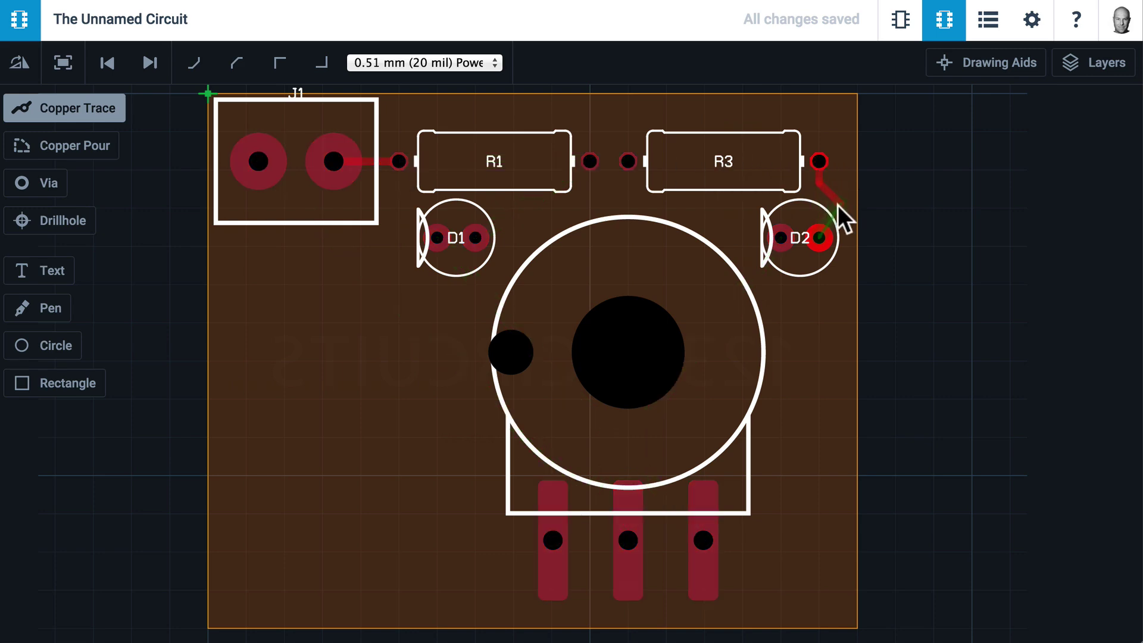
left_click(819, 234)
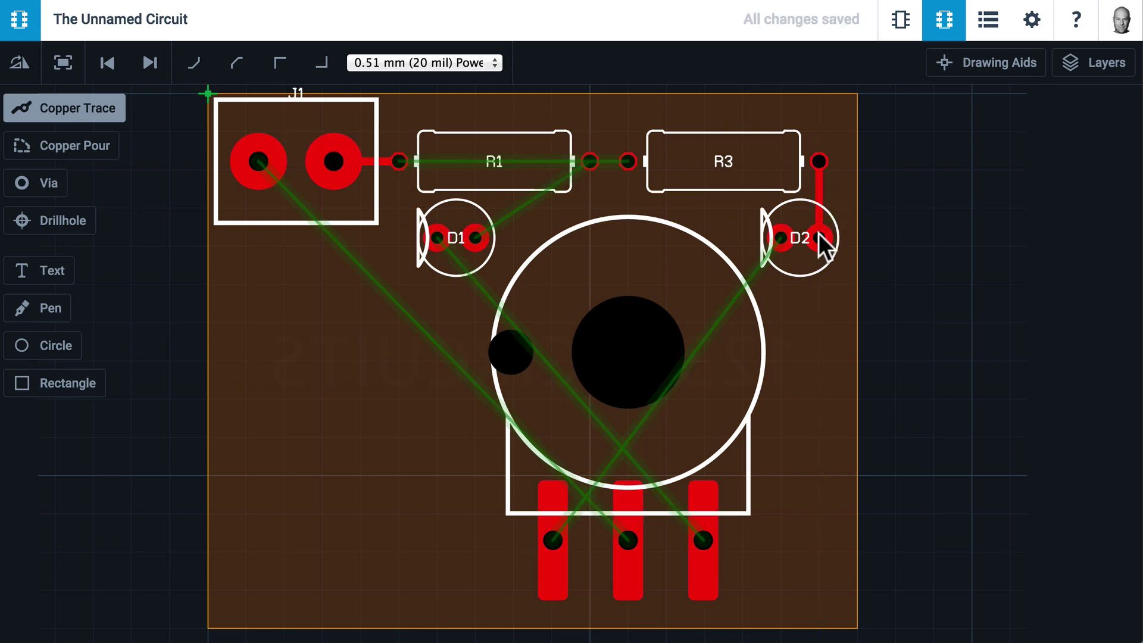
left_click(477, 237)
left_click(590, 159)
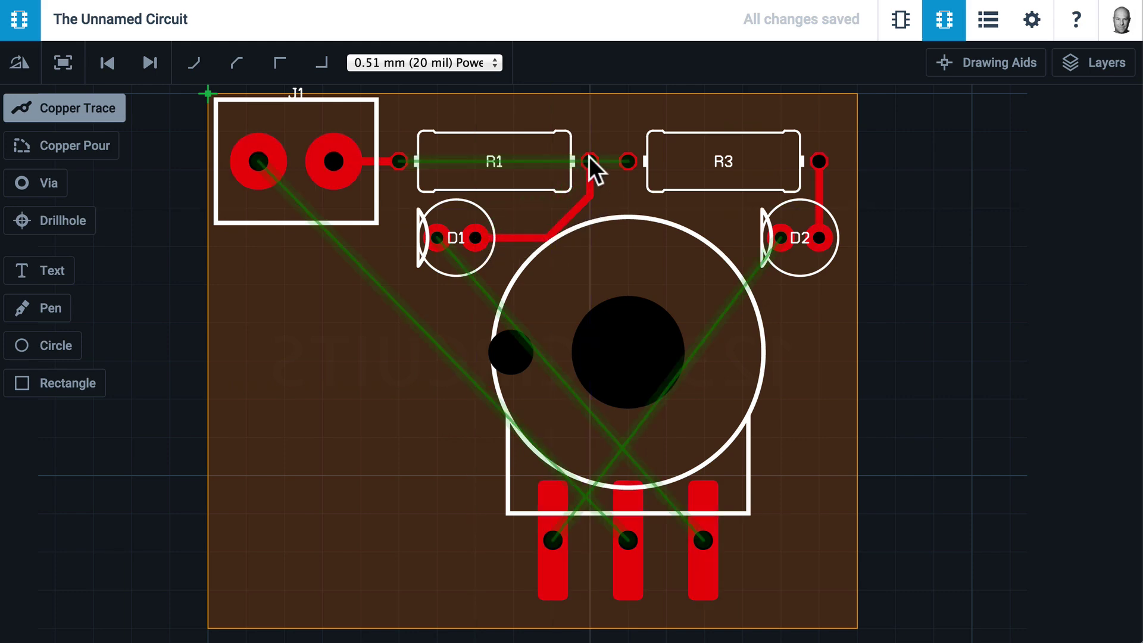
Cancel the trace from R1's left pad to R3's left pad that crosses R1
left_click(399, 160)
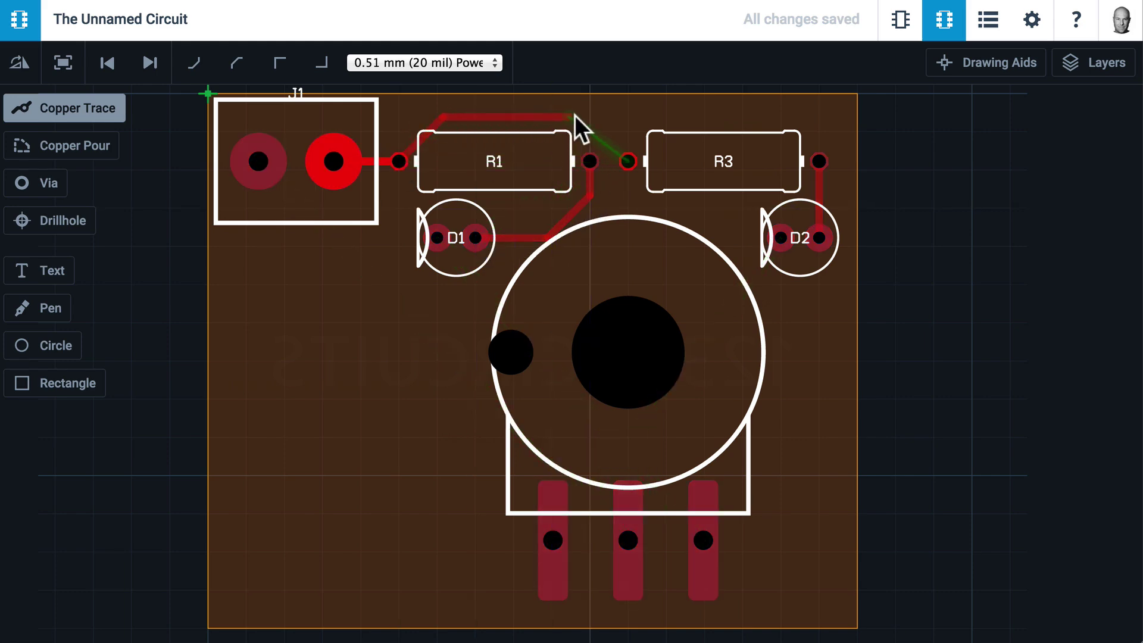
left_click(628, 159)
key("Escape")
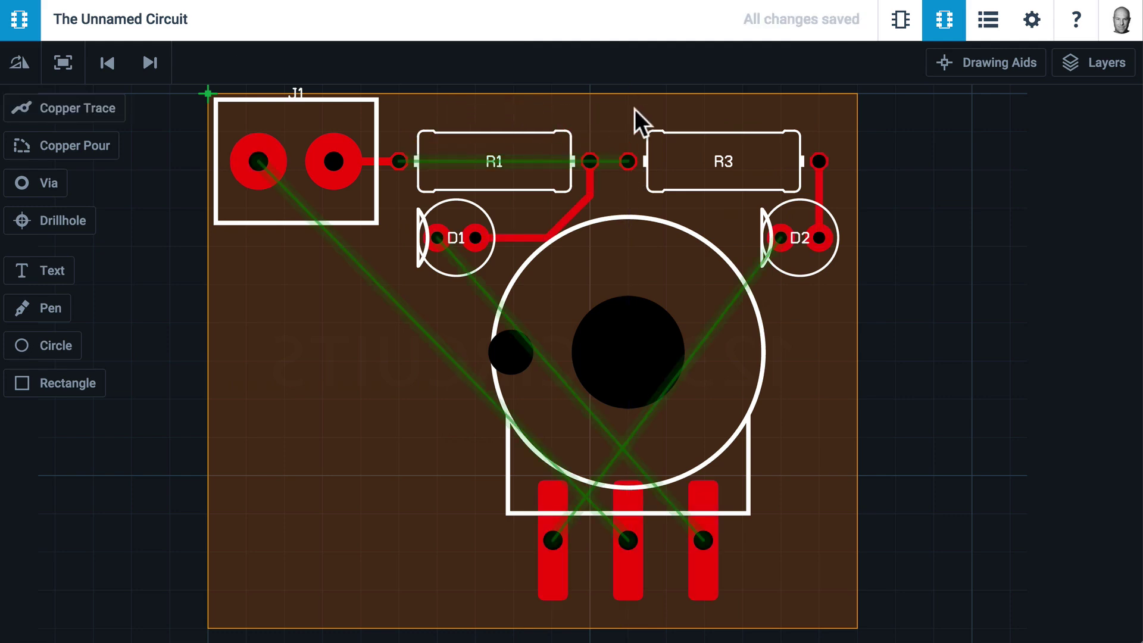
On the Bottom layer, trace R1's left pad over R1 to R3's left pad, then return to Top
left_click(1084, 66)
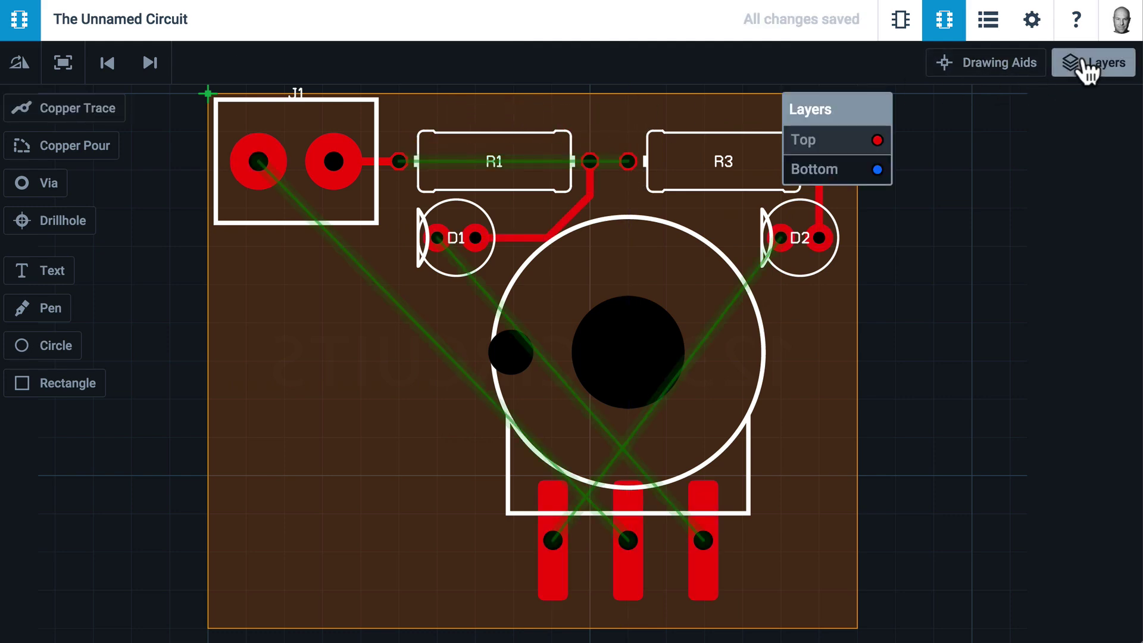
left_click(820, 172)
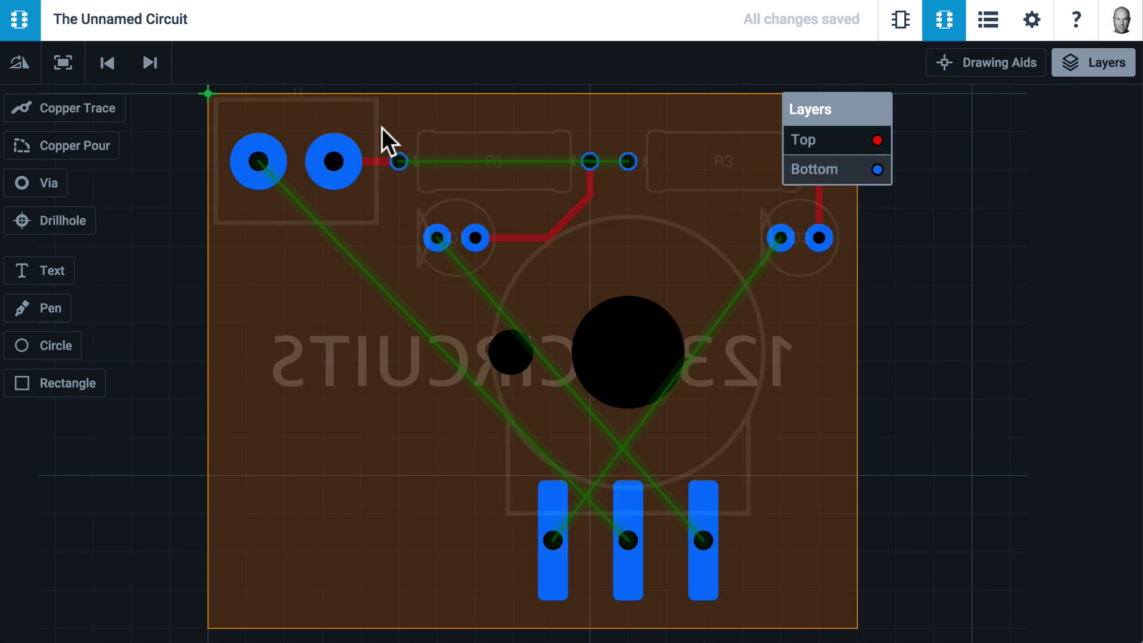
left_click(82, 109)
left_click(398, 158)
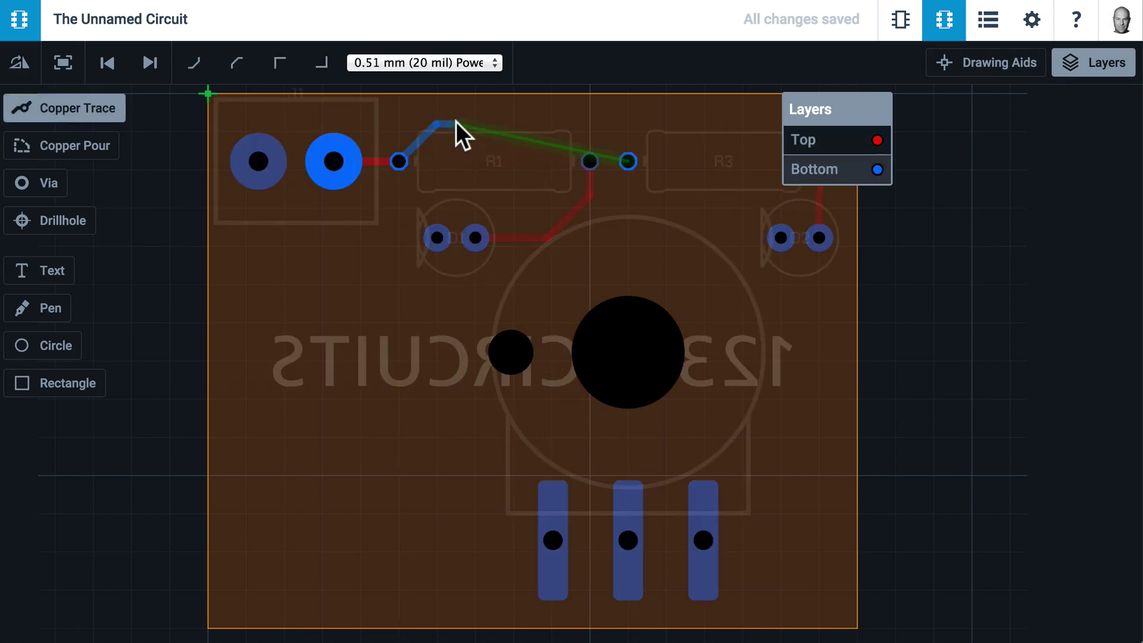
left_click(601, 127)
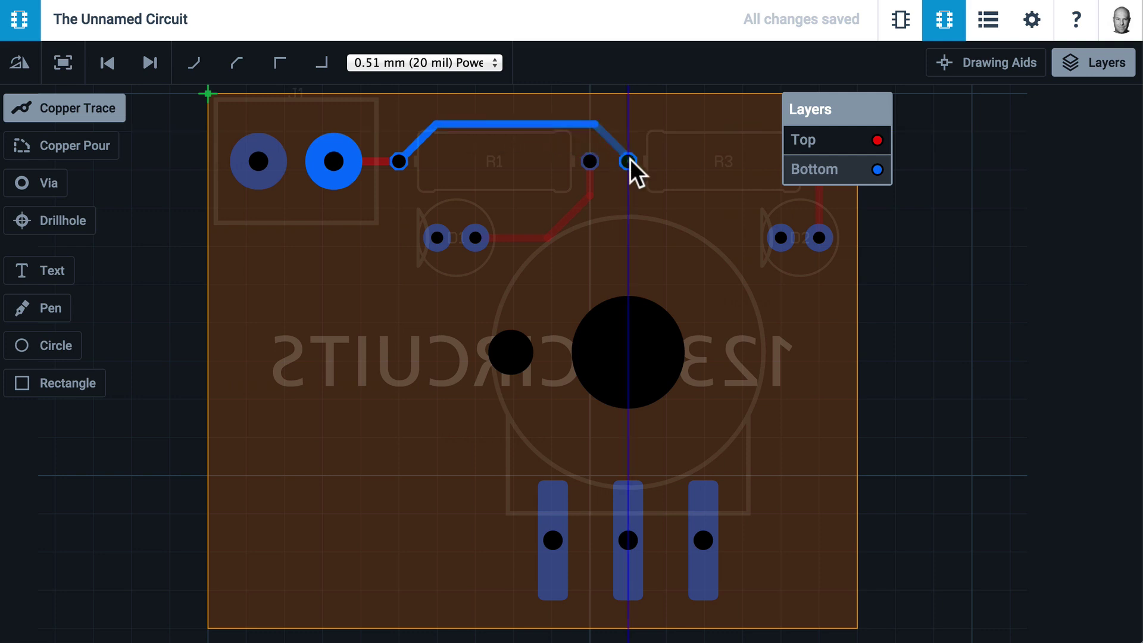
left_click(627, 159)
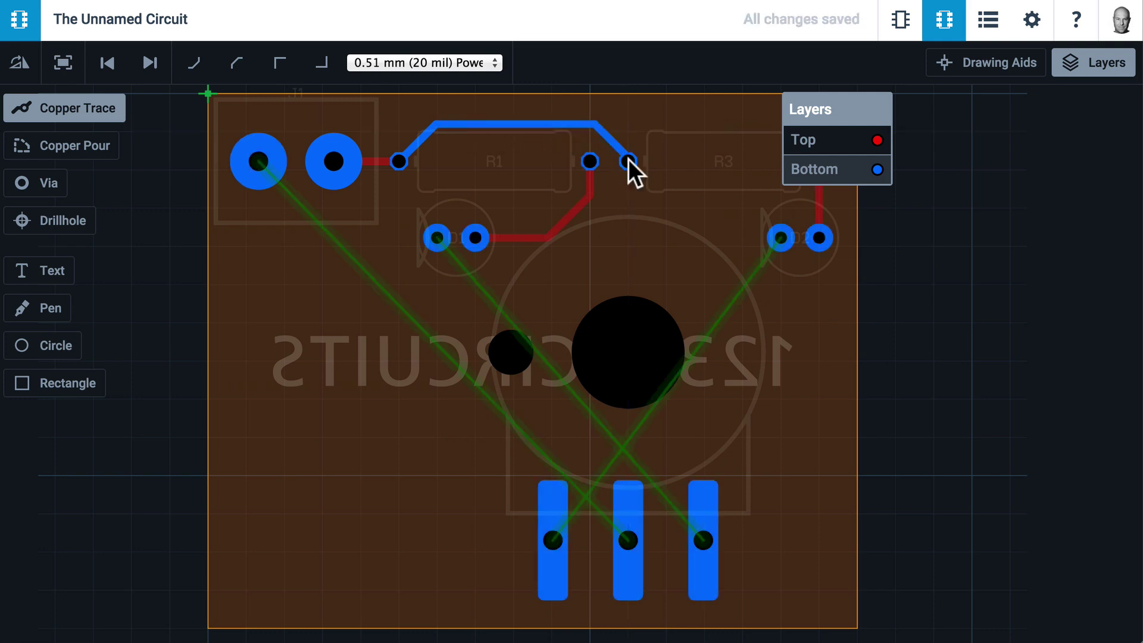
left_click(817, 141)
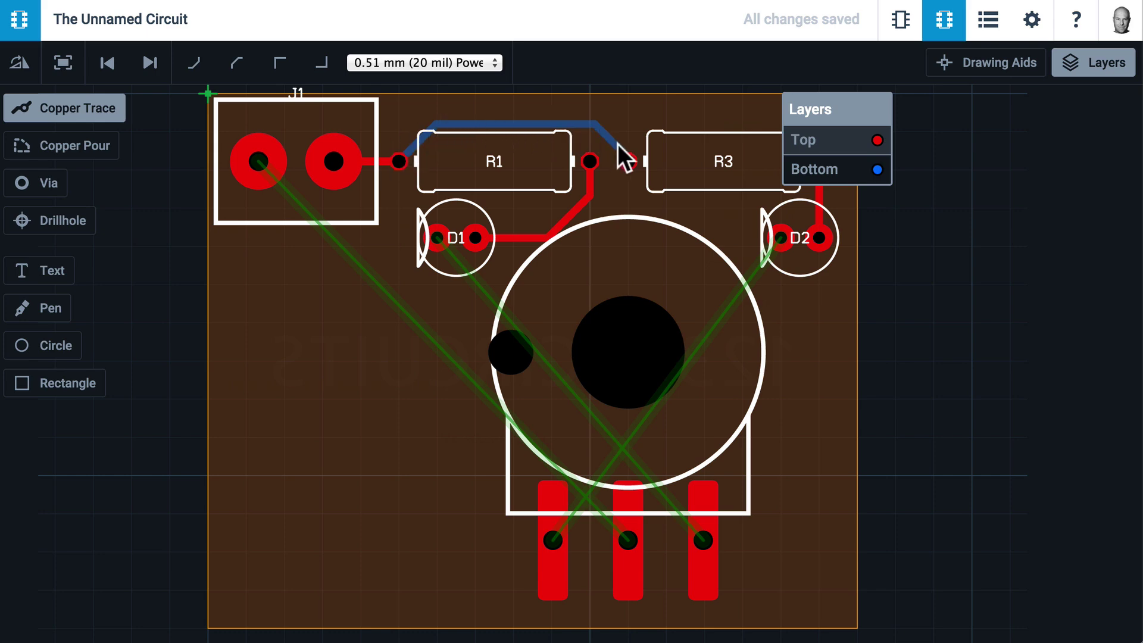
Route a top trace from D1's left pad to the potentiometer's right pad
left_click(437, 238)
left_click(476, 439)
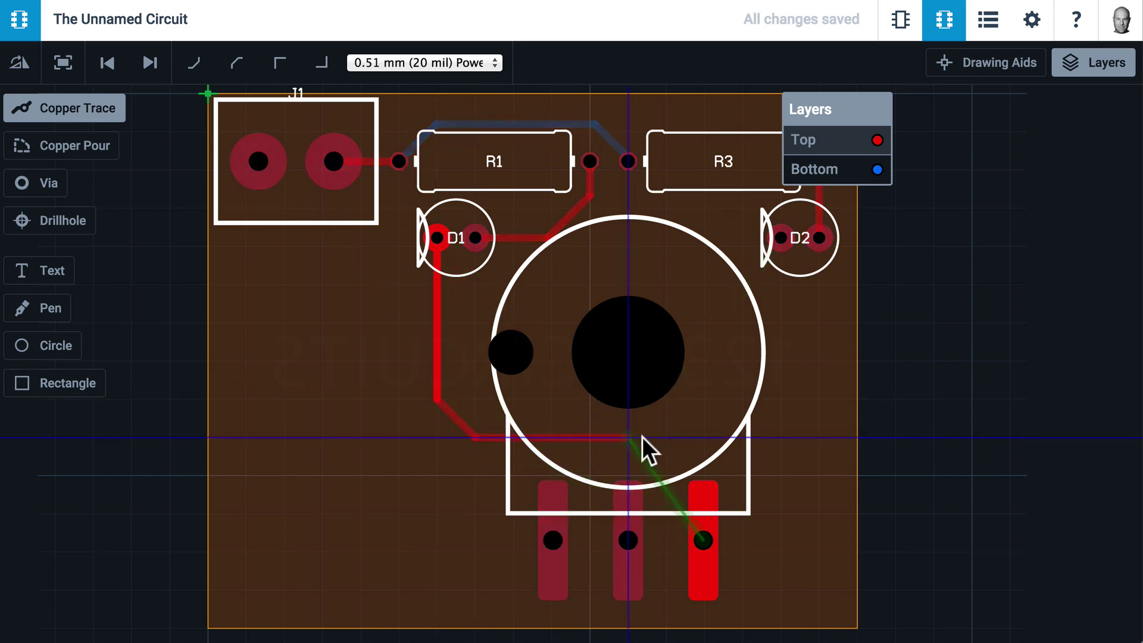
left_click(701, 536)
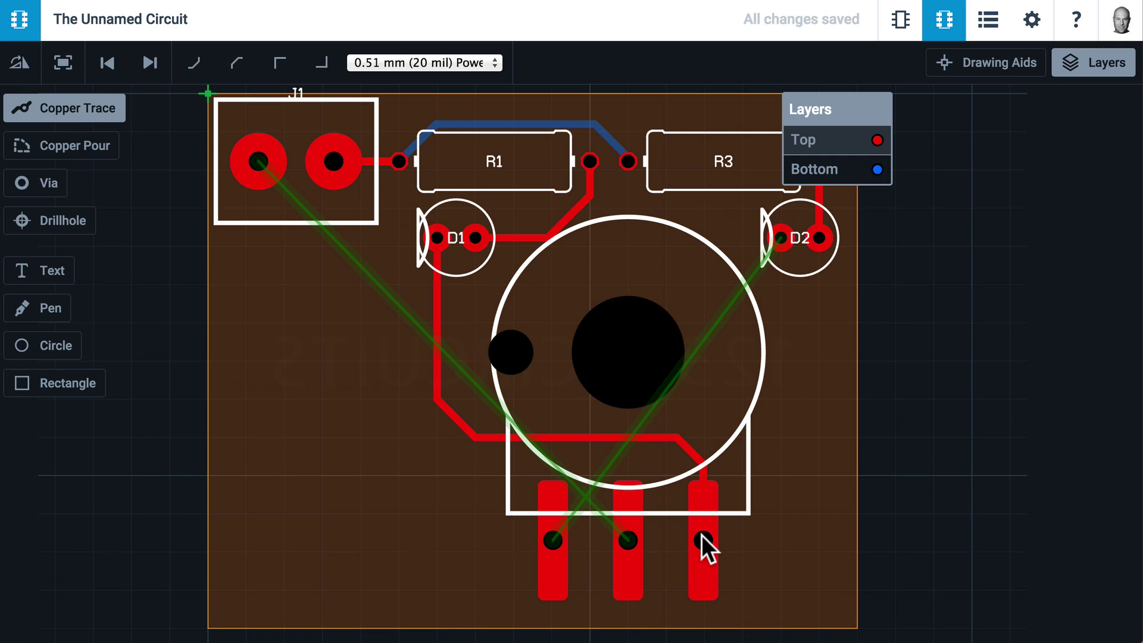
Route D2's left pad through a via to the potentiometer's left pad on Bottom
left_click(780, 235)
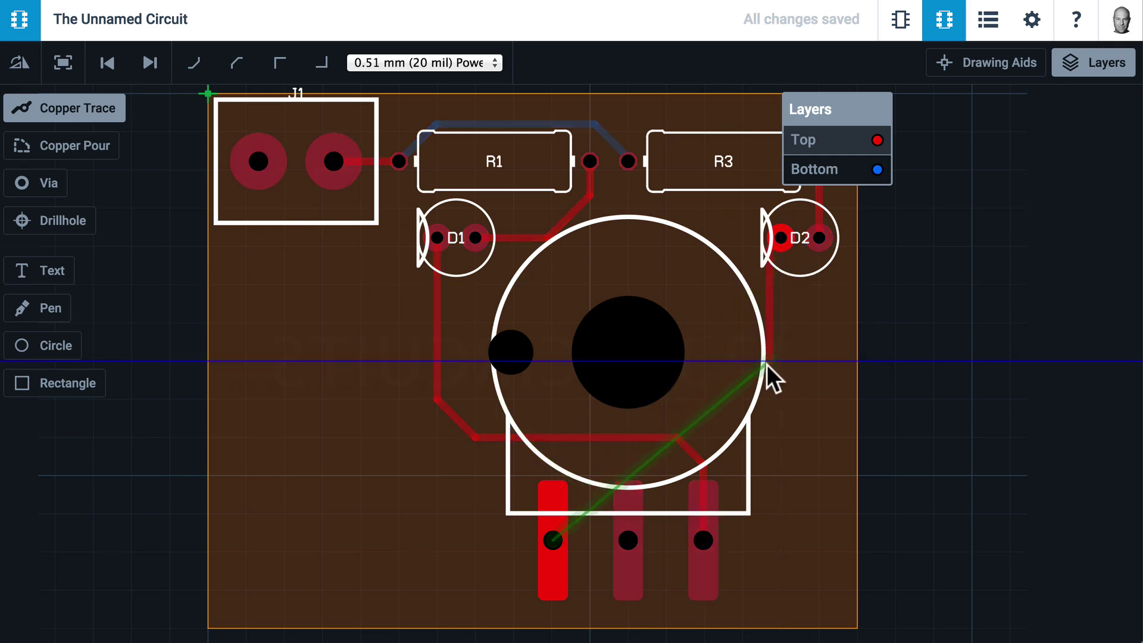
left_click(703, 437)
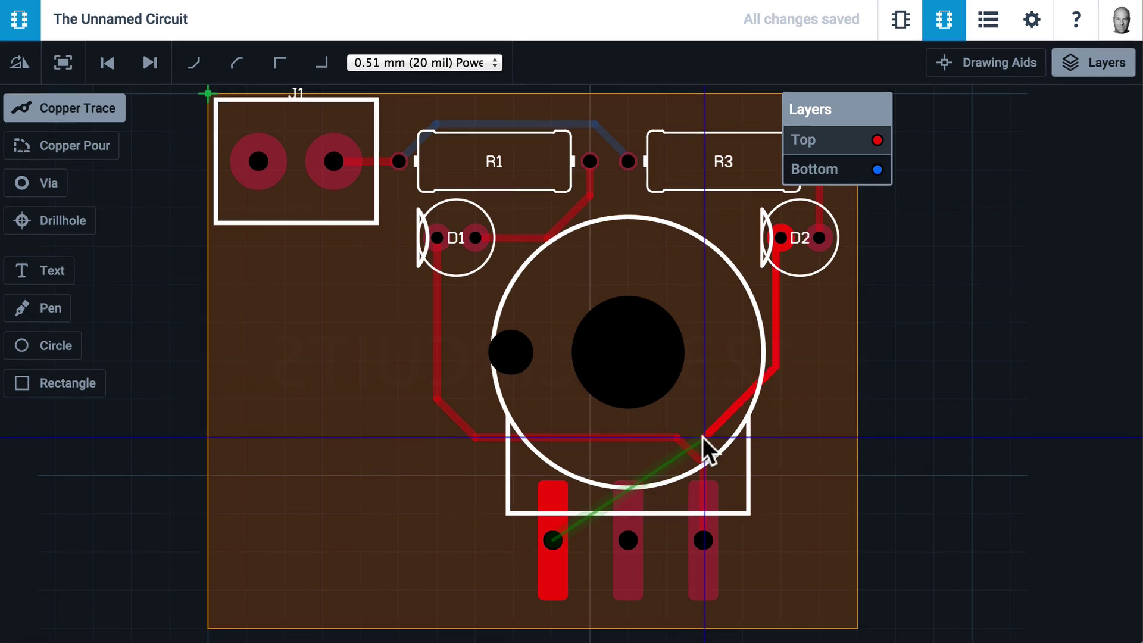
left_click(851, 172)
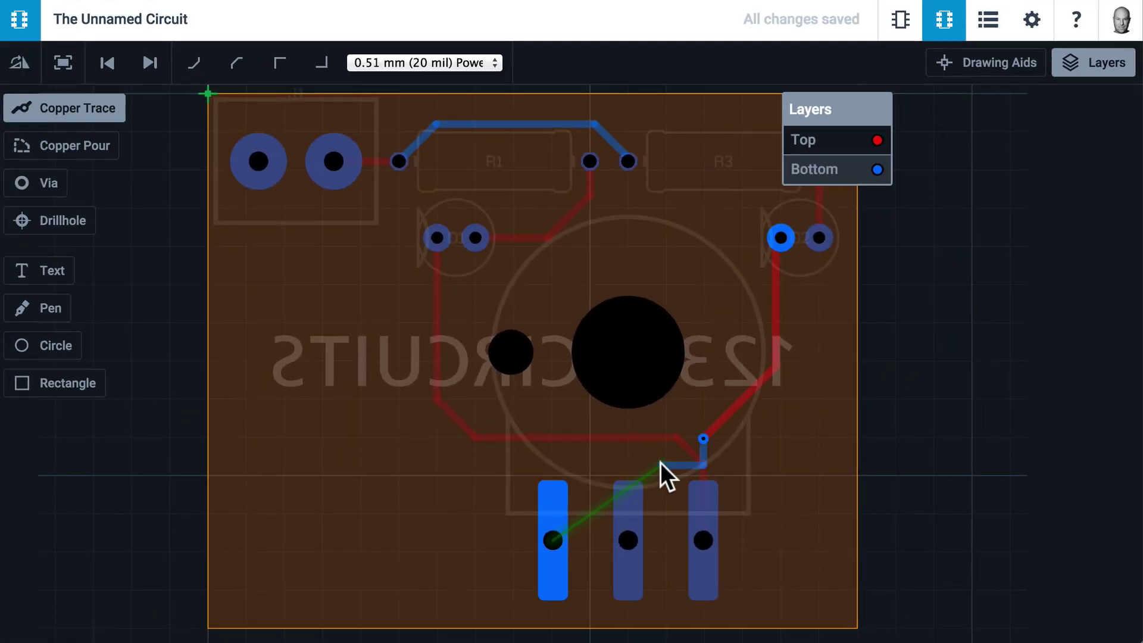
left_click(552, 460)
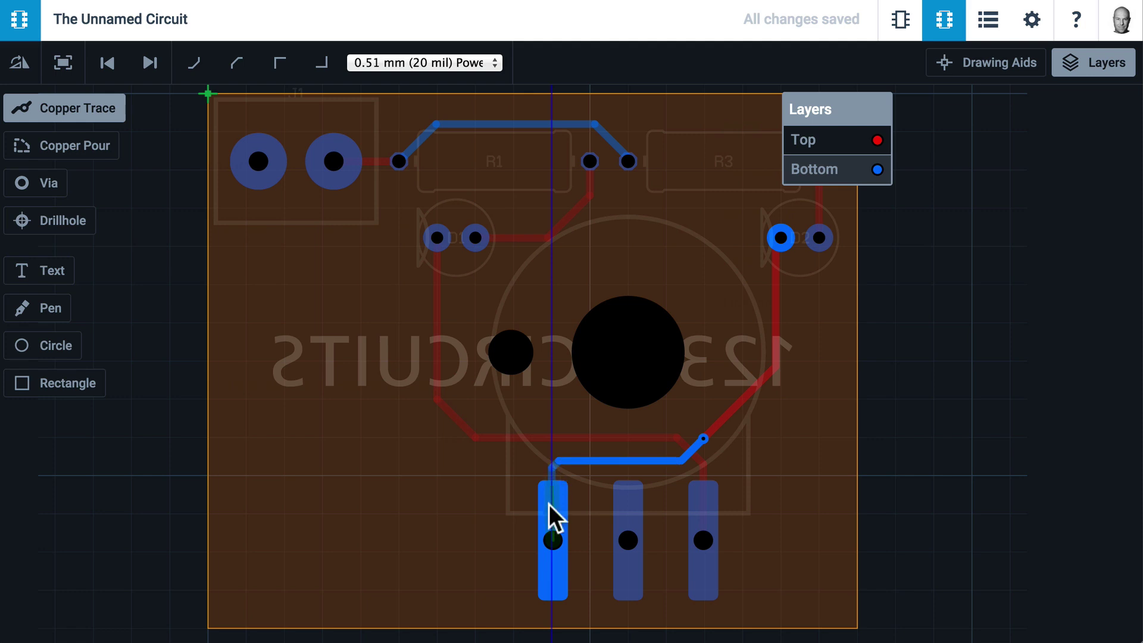
left_click(552, 539)
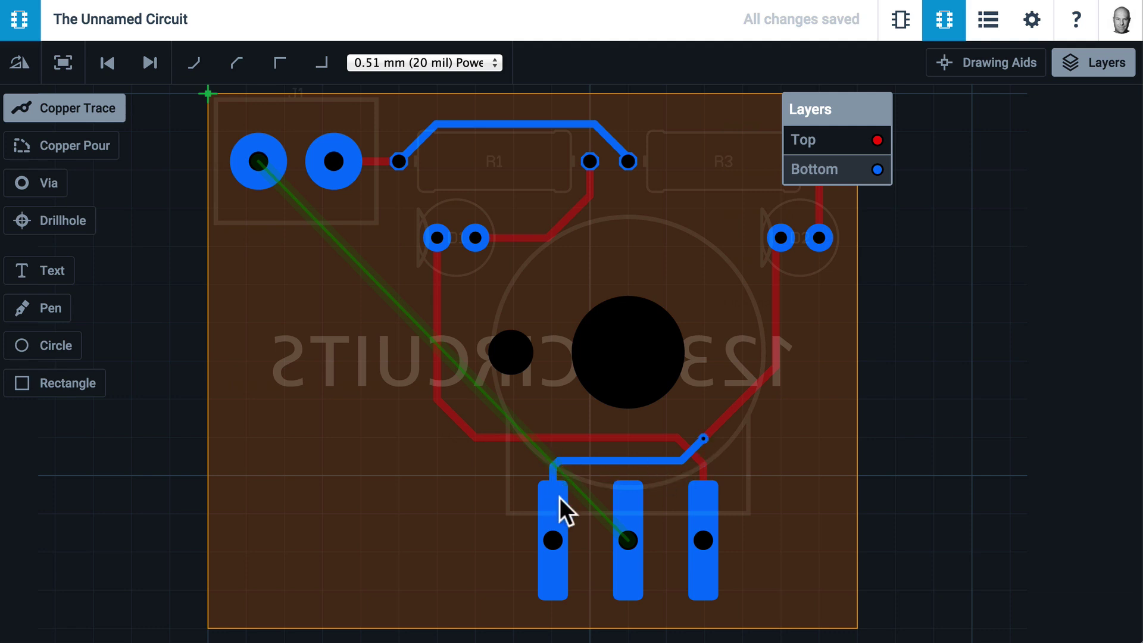
left_click_drag(834, 112, 1065, 112)
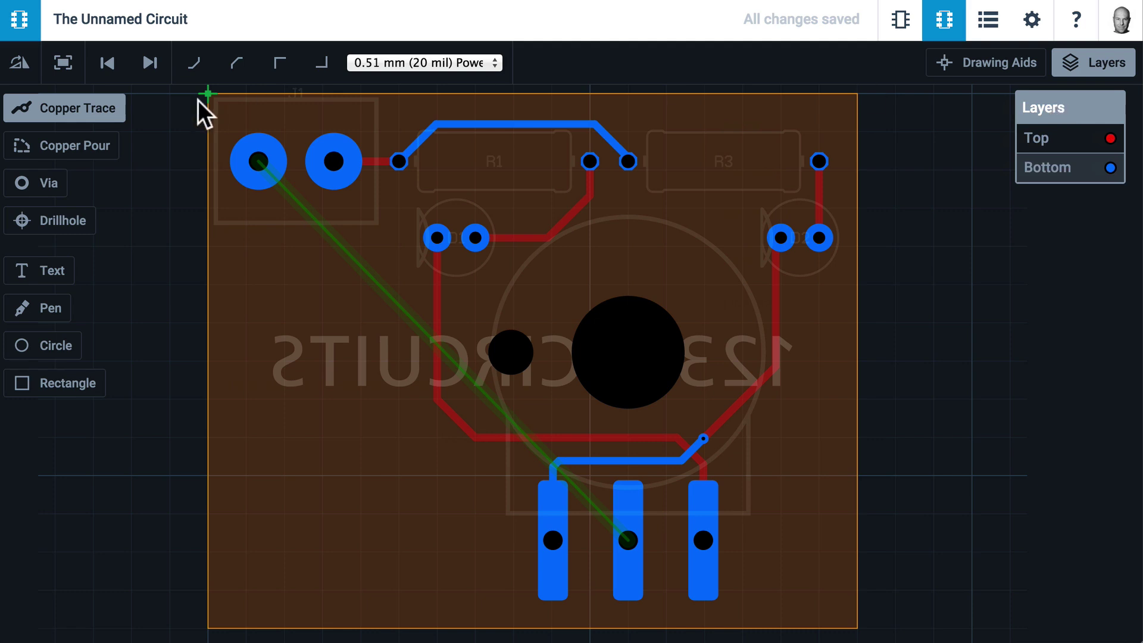
left_click(58, 113)
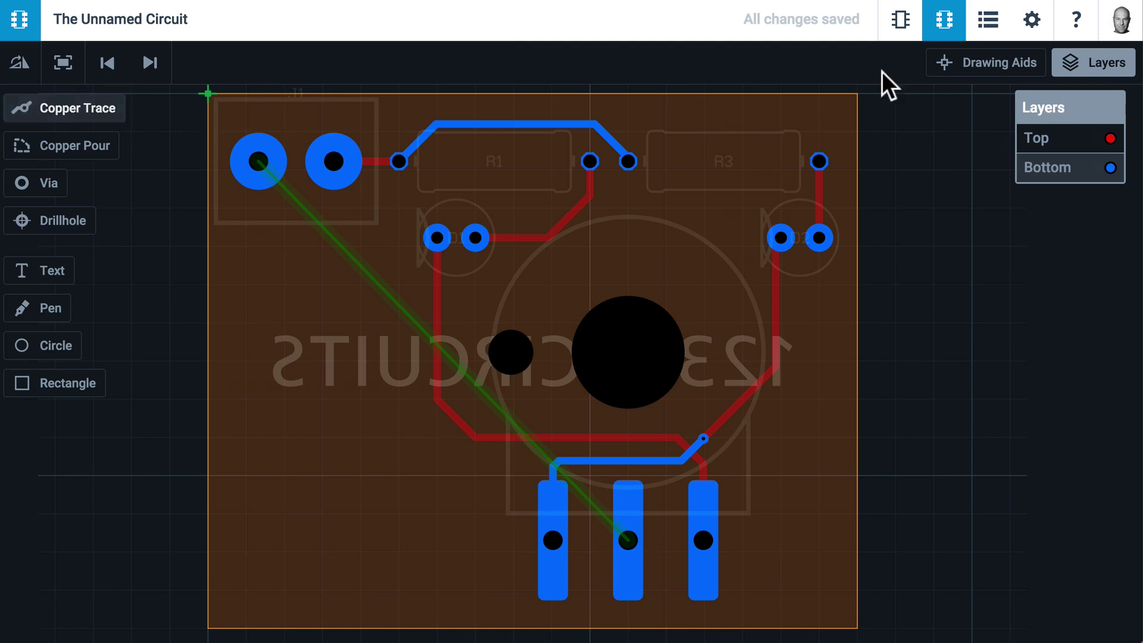
left_click(1066, 139)
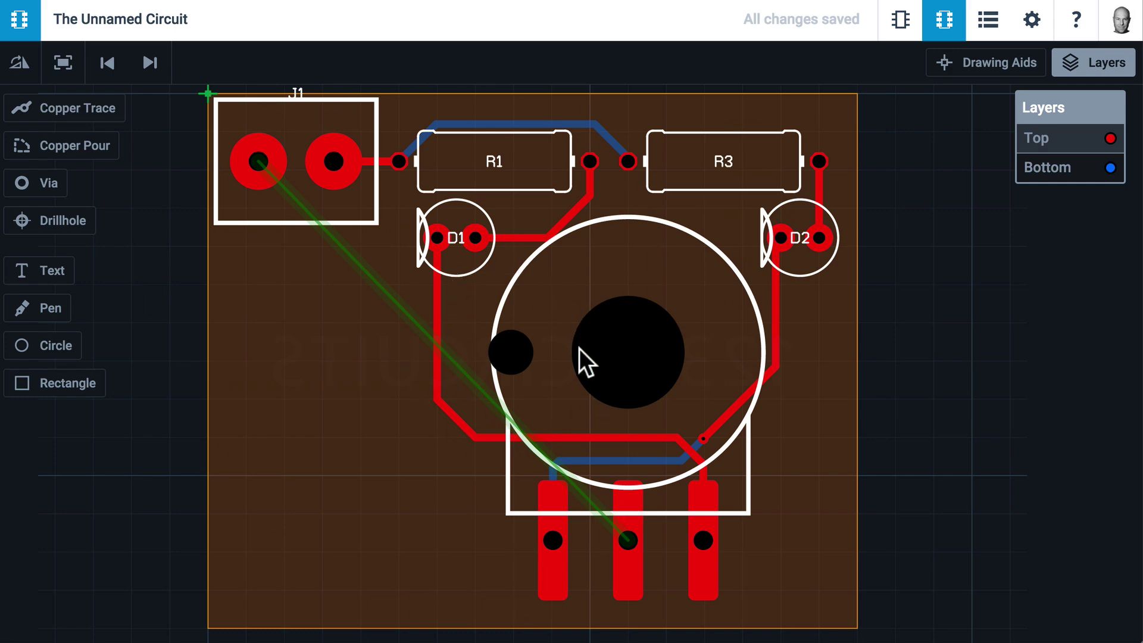
scroll(554, 352, "down", 3)
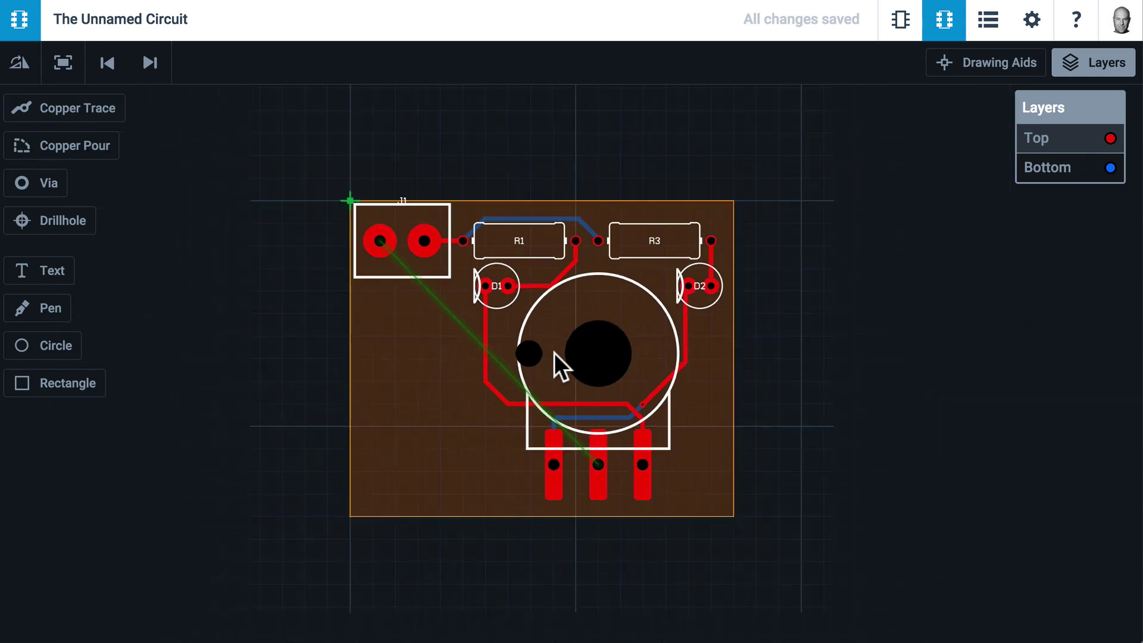
left_click(1033, 170)
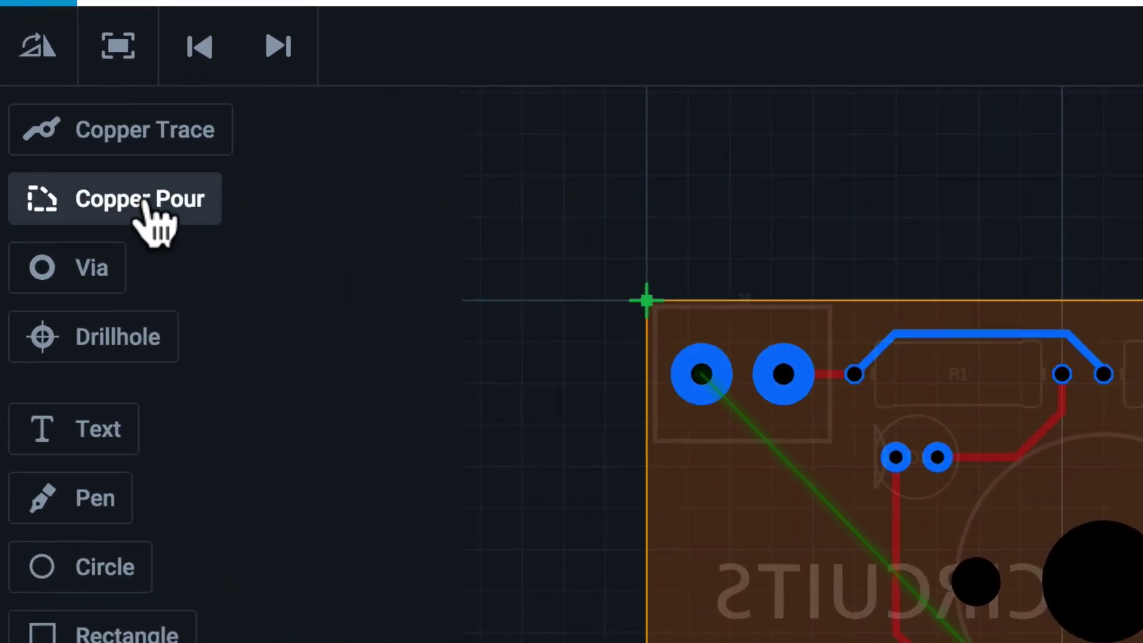
Draw a copper pour polygon from J1's left pad around the board with chamfered top corners
left_click(144, 204)
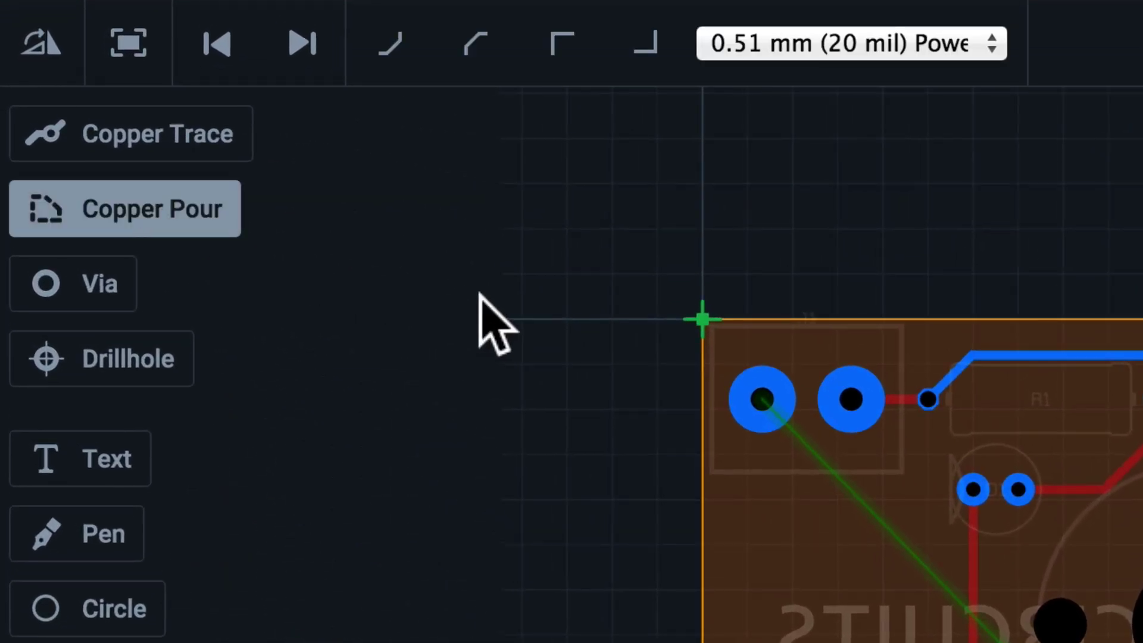
left_click(762, 399)
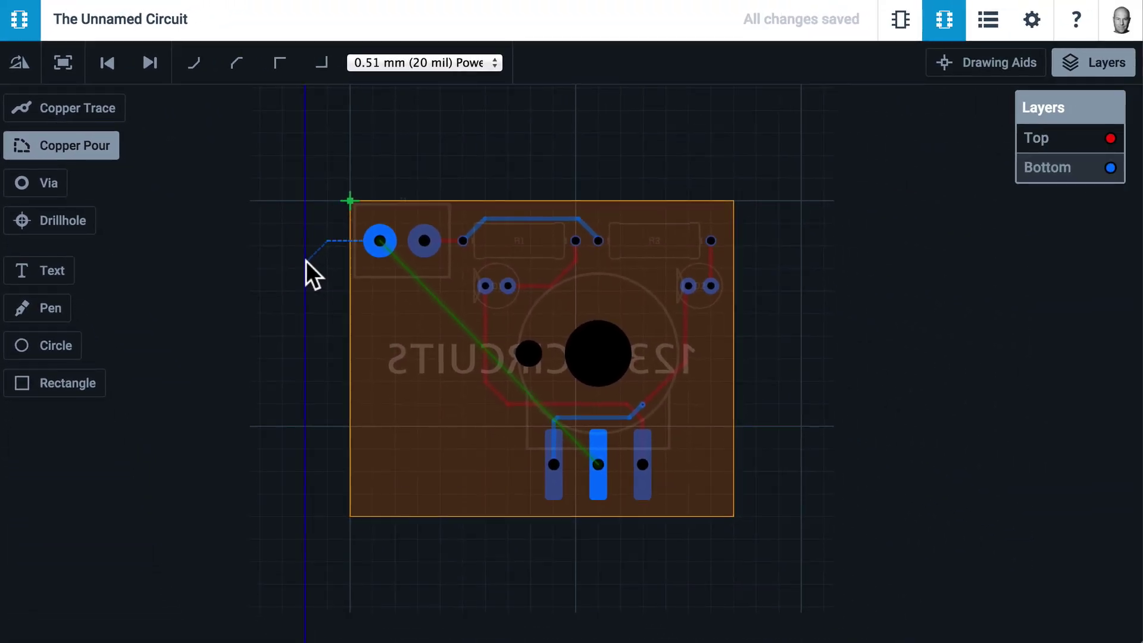
left_click(331, 522)
left_click(731, 538)
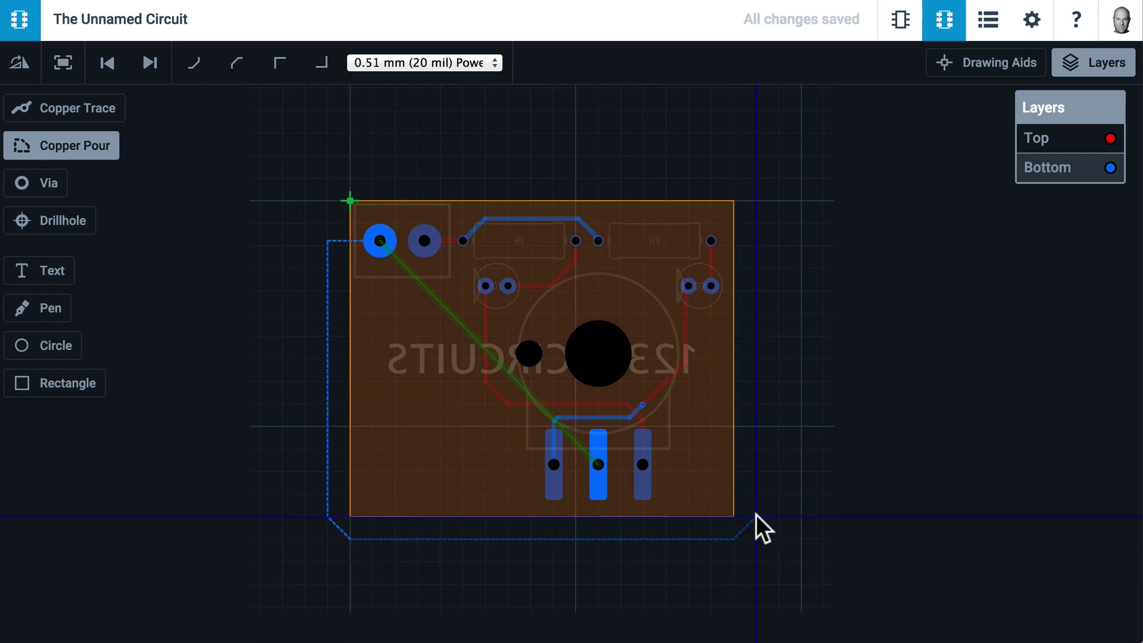
left_click(756, 200)
left_click(735, 174)
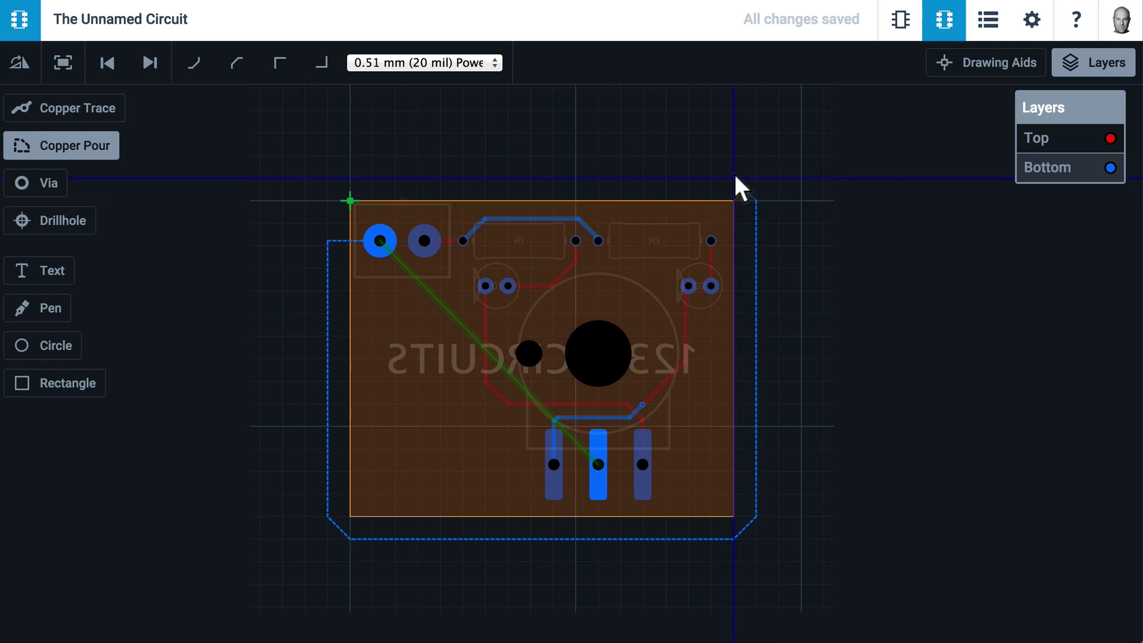
left_click(351, 175)
left_click(326, 199)
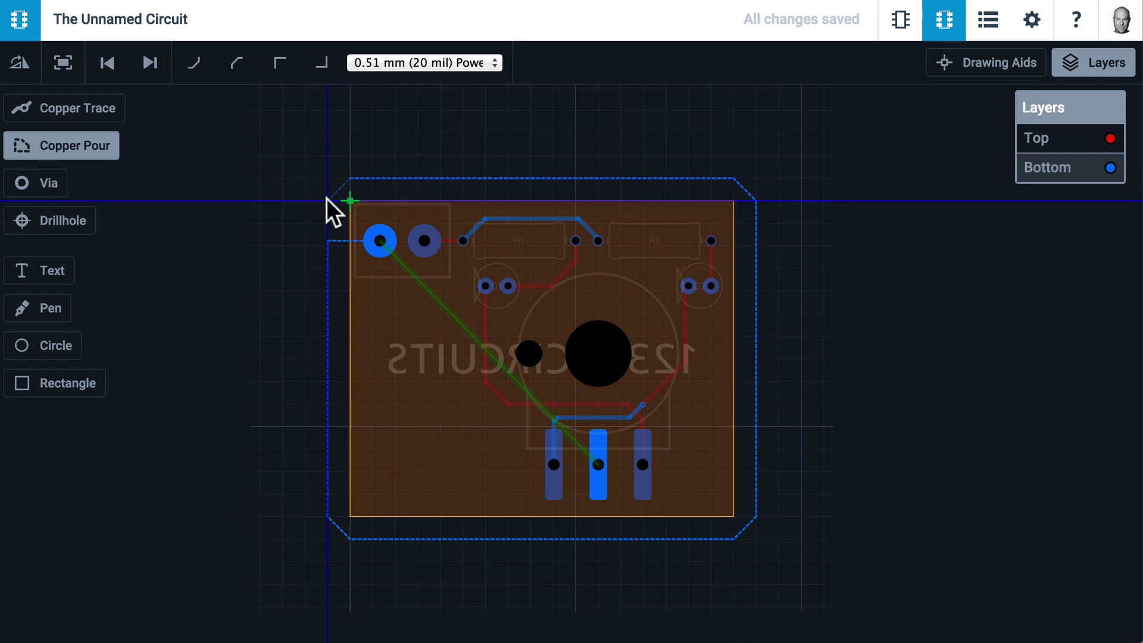
double_click(328, 238)
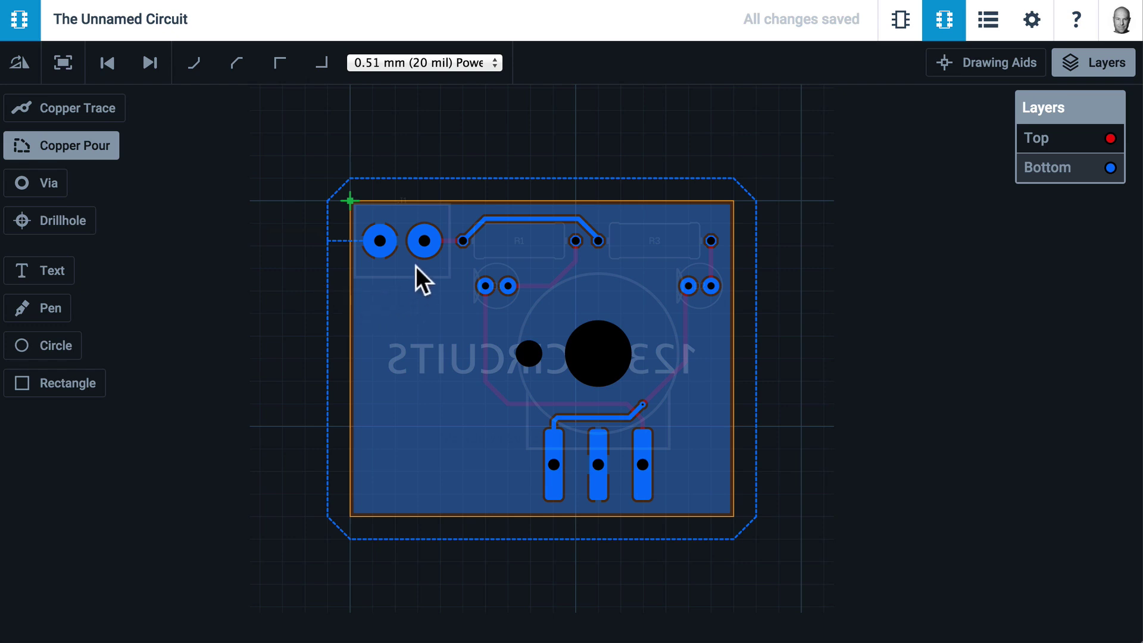
scroll(379, 220, "up", 3)
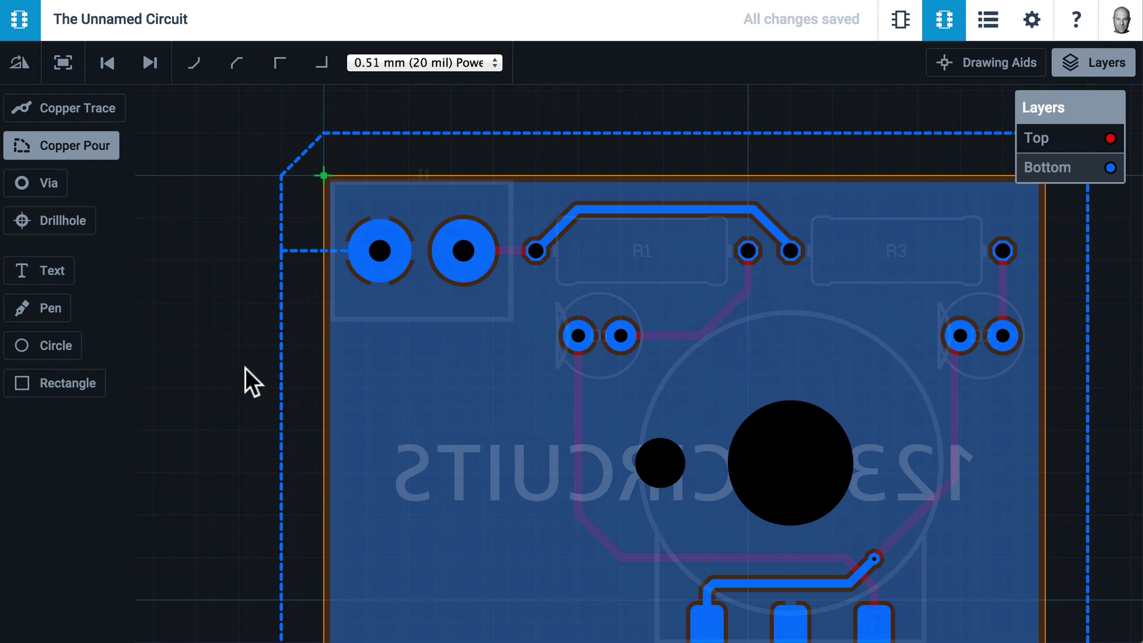
scroll(245, 368, "down", 5)
scroll(245, 368, "right", 4)
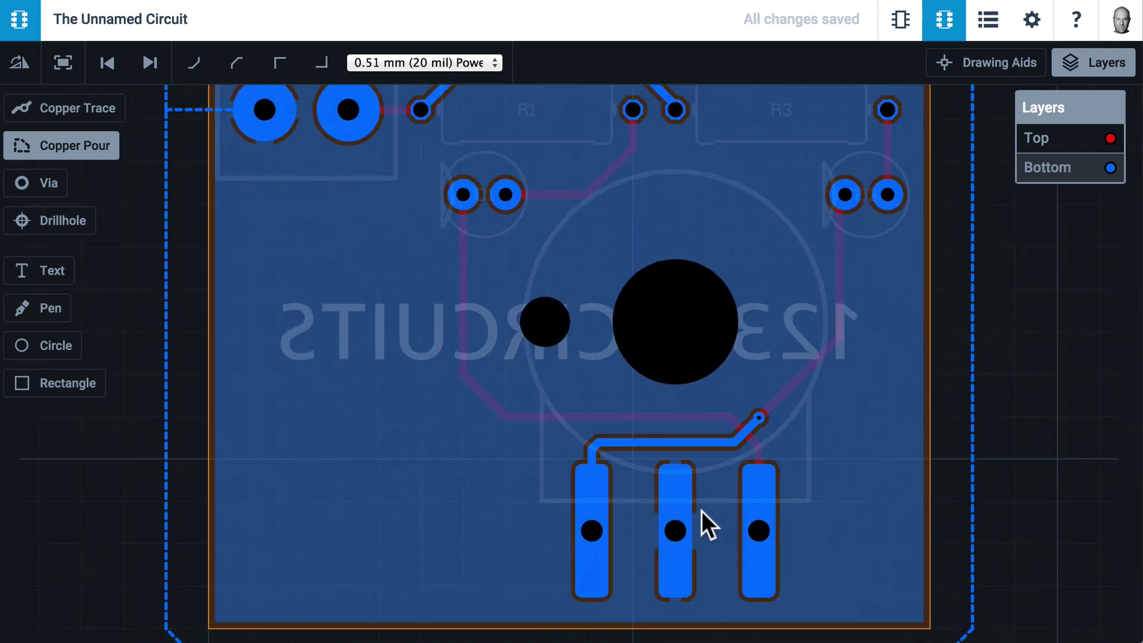
scroll(655, 509, "down", 6)
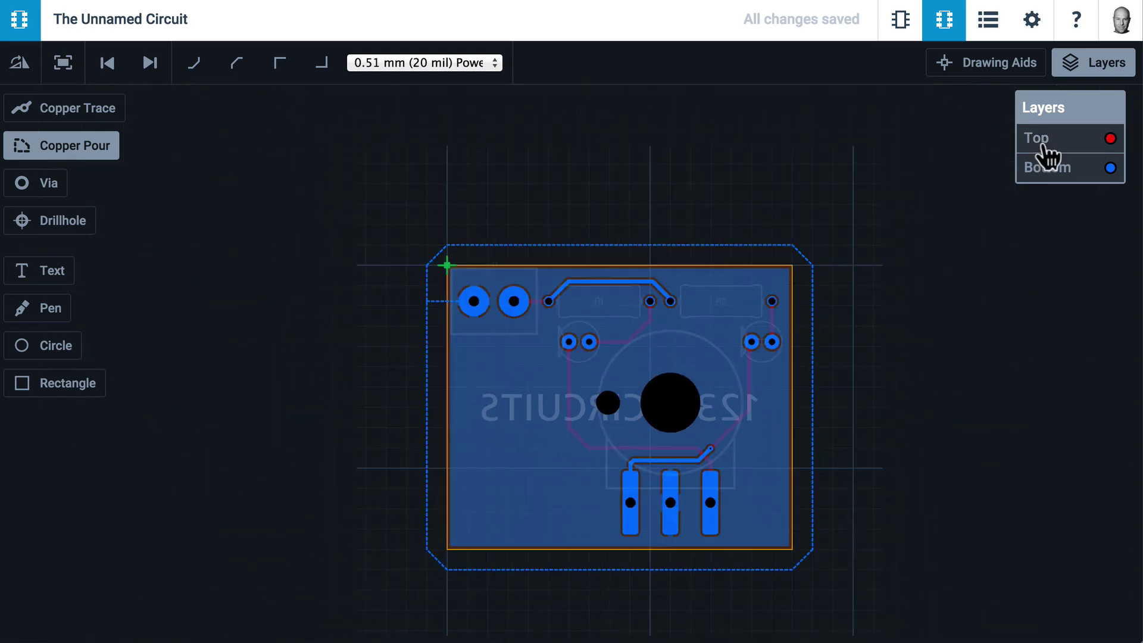
Return to the top layer and place a text label near the board's left edge
left_click(1038, 146)
scroll(785, 265, "up", 5)
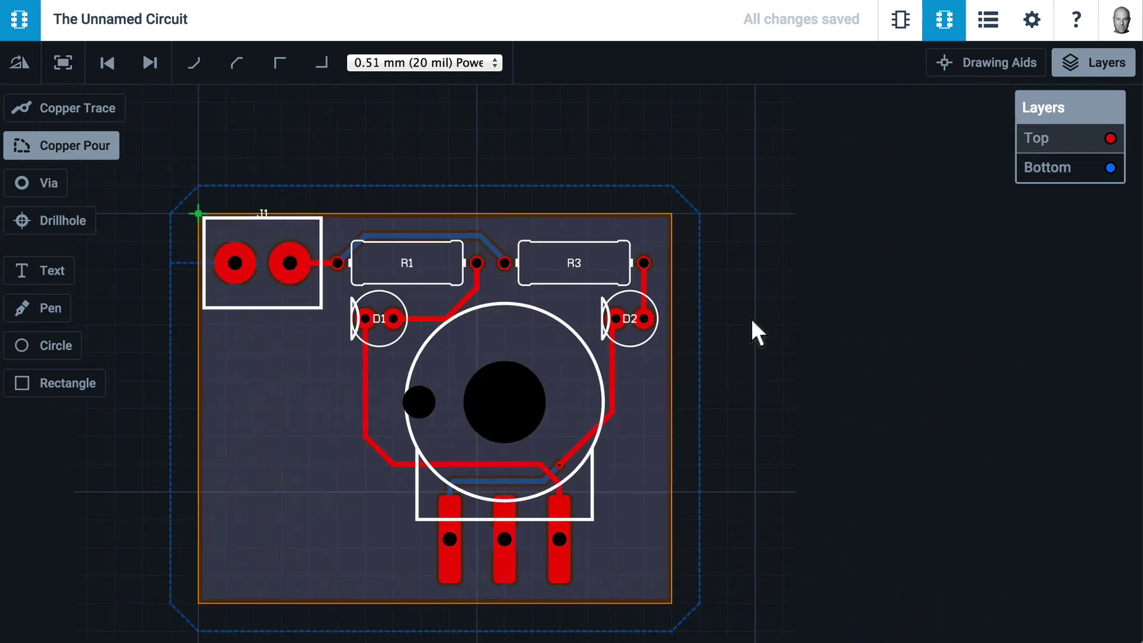
scroll(752, 331, "left", 3)
scroll(752, 332, "down", 2)
left_click(37, 270)
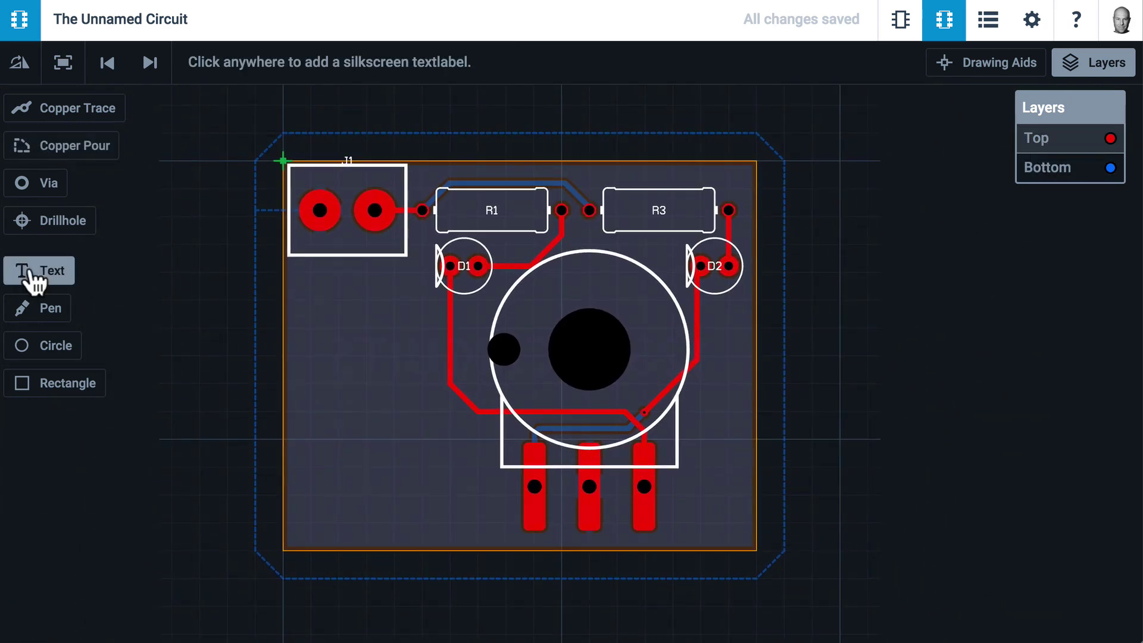
left_click(316, 318)
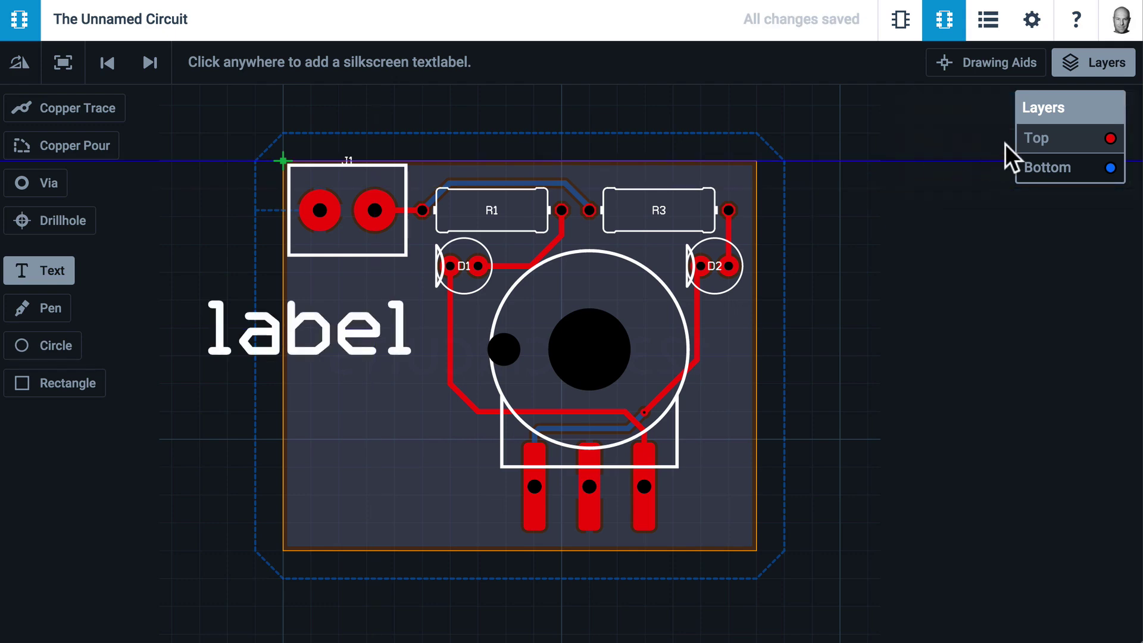
left_click(345, 343)
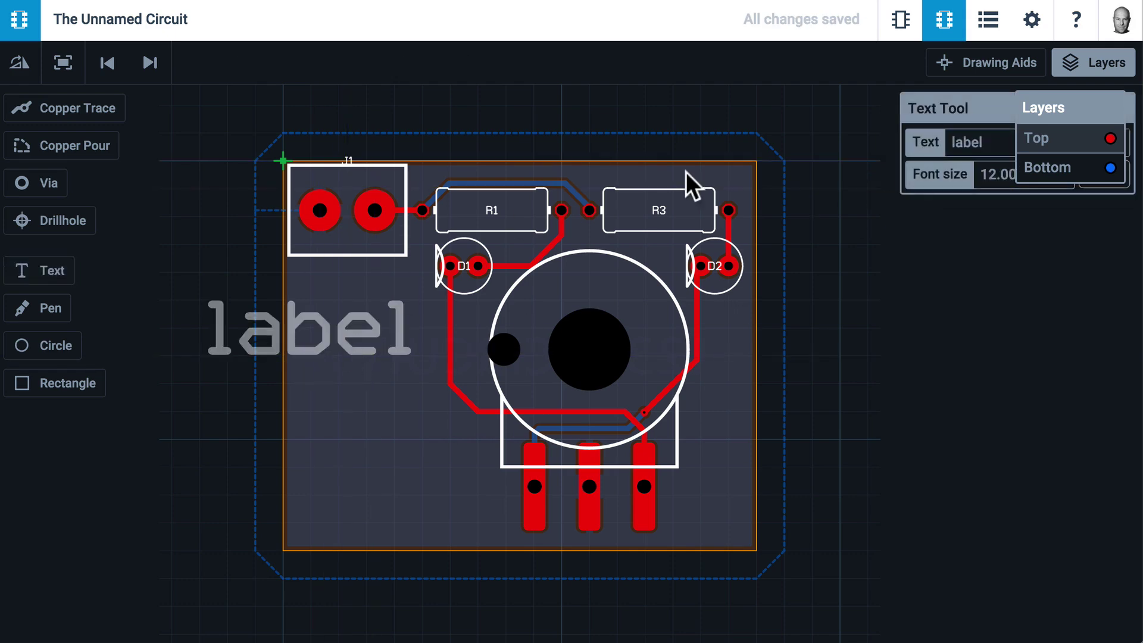
Change the label to GND at font size 6 and rotate it vertical
left_click_drag(1055, 108, 1055, 372)
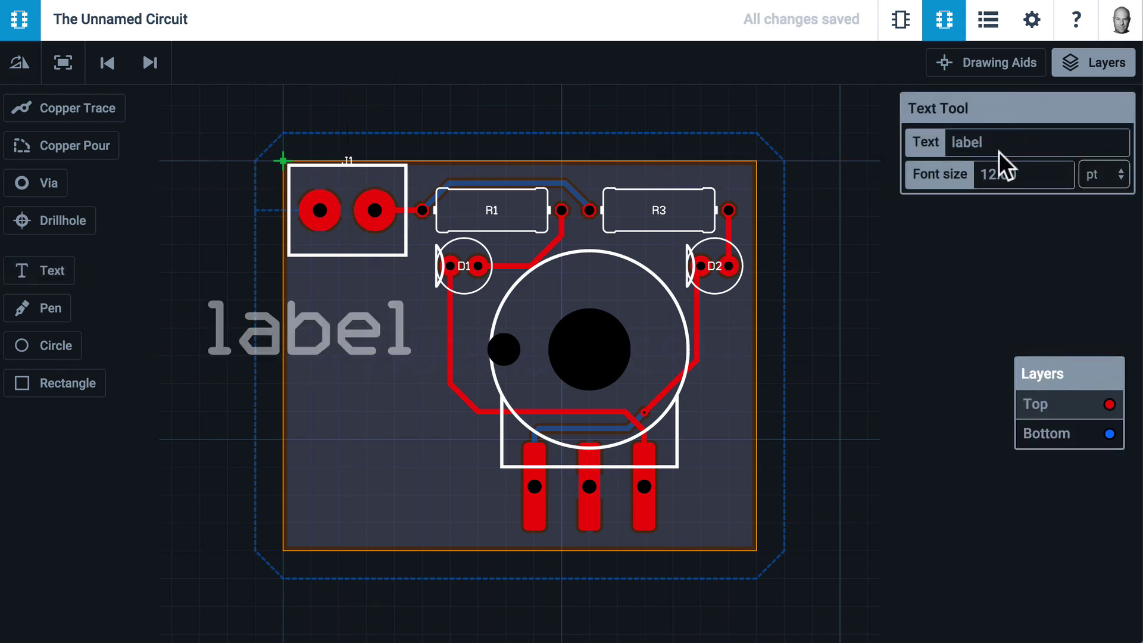
double_click(1002, 143)
type("GND")
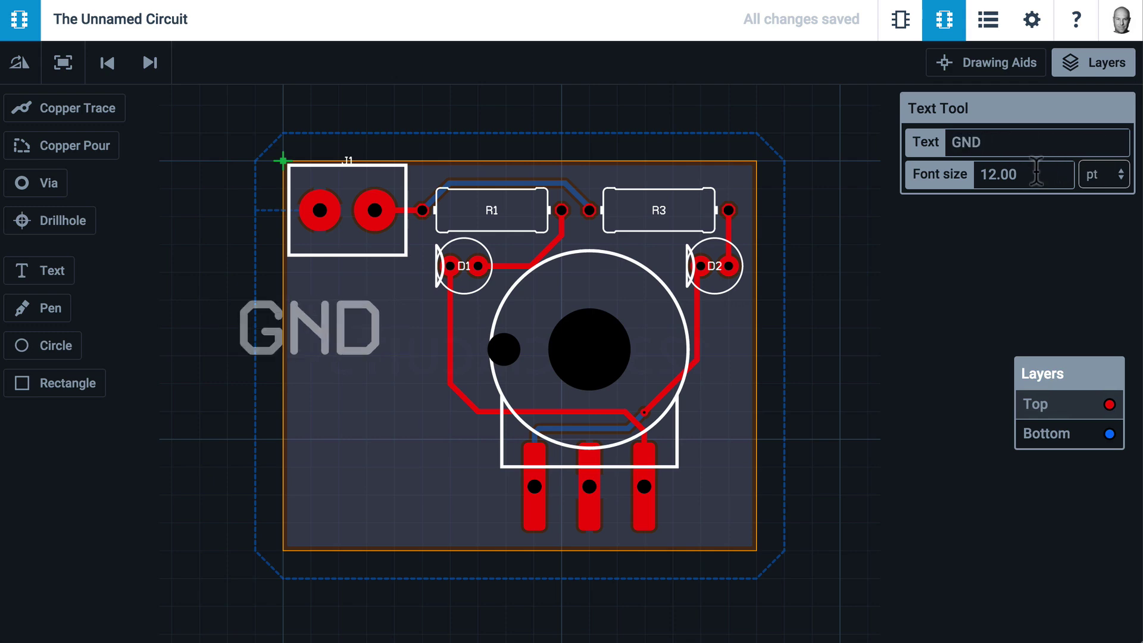
key("ctrl+a")
type("6")
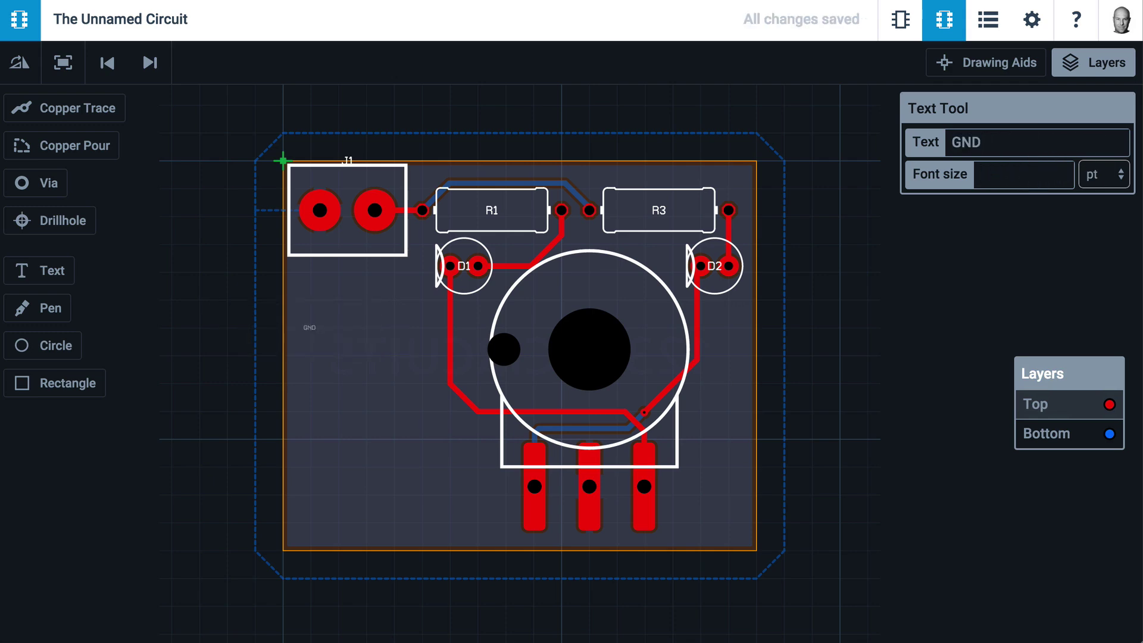
key("Return")
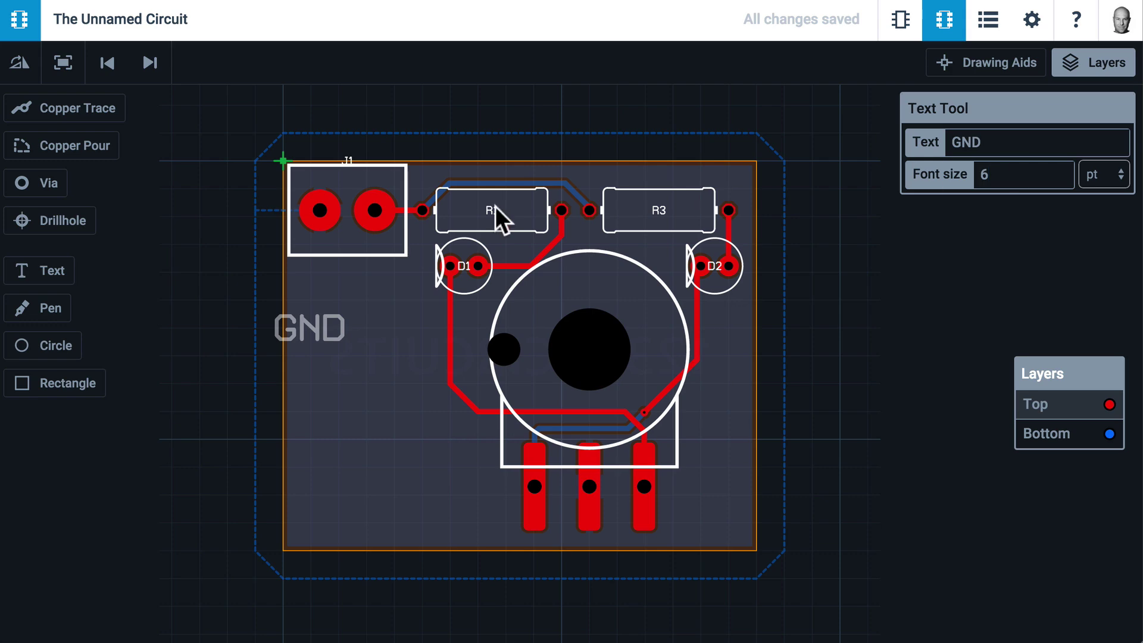
double_click(20, 63)
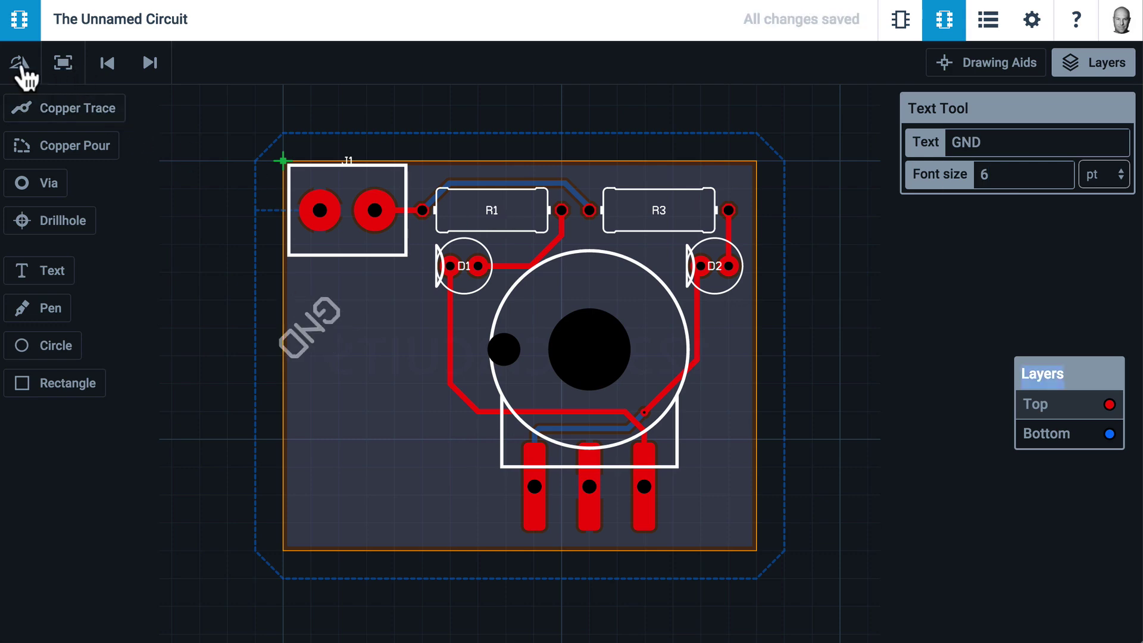
left_click(20, 62)
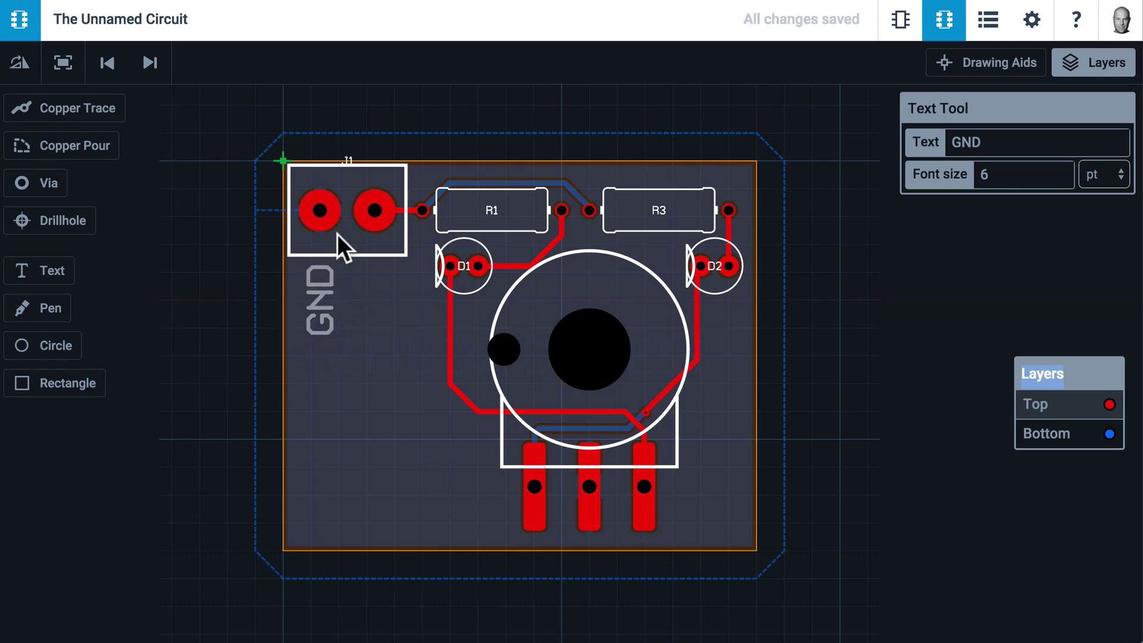
Place the GND label below J1, then add a 5V label beside it
left_click(309, 337)
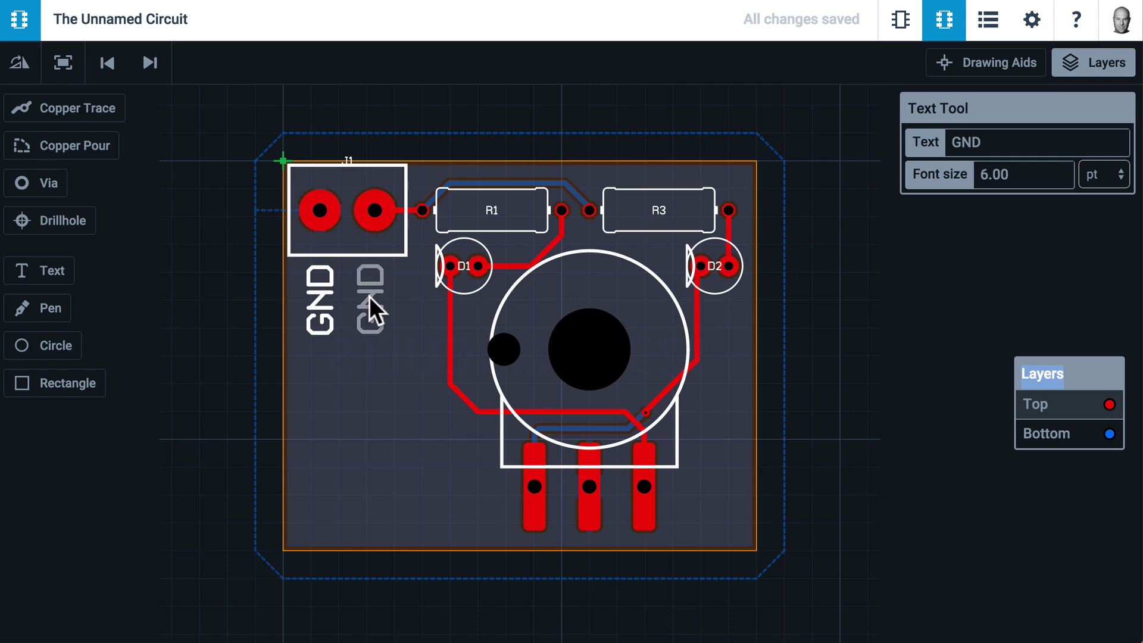
left_click(1013, 141)
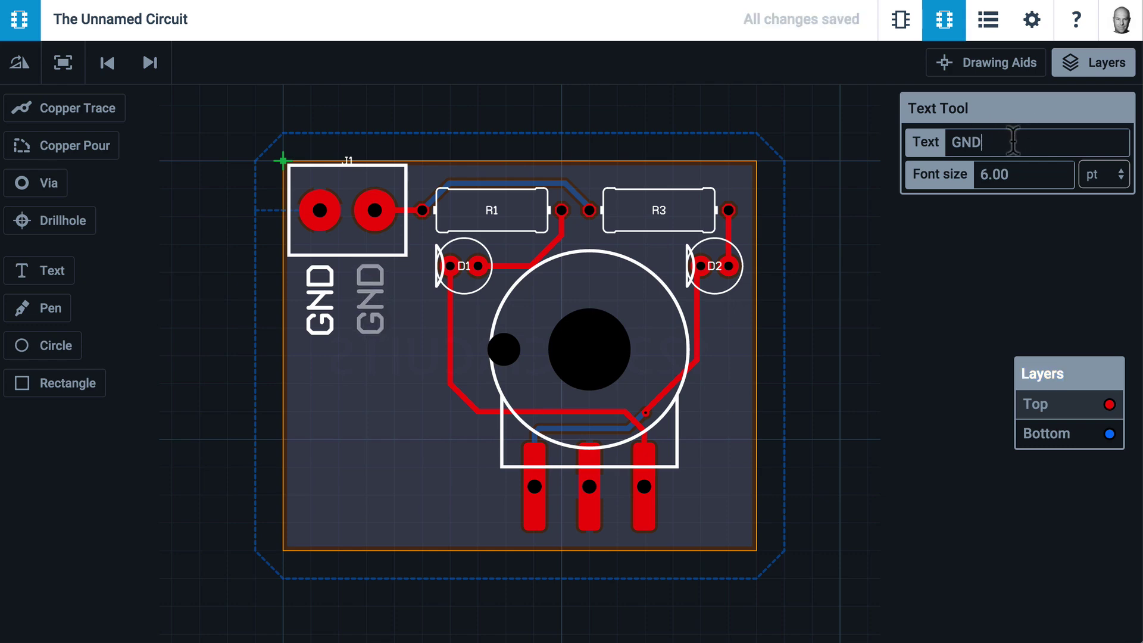
key("BackSpace")
key("BackSpace")
key("BackSpace")
type("5V")
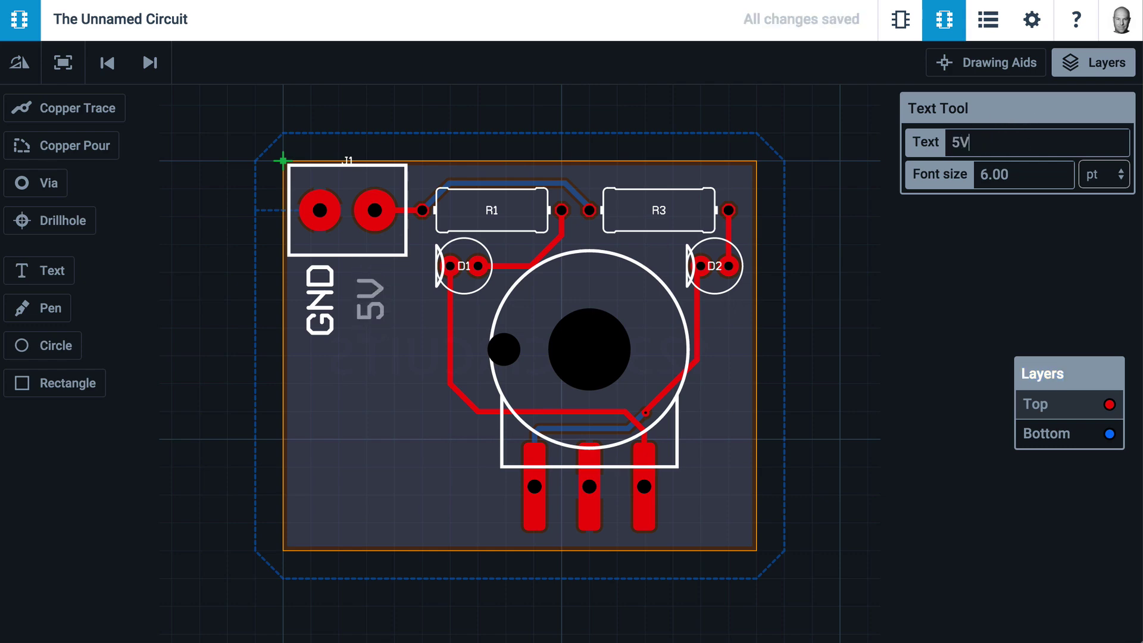
left_click(369, 299)
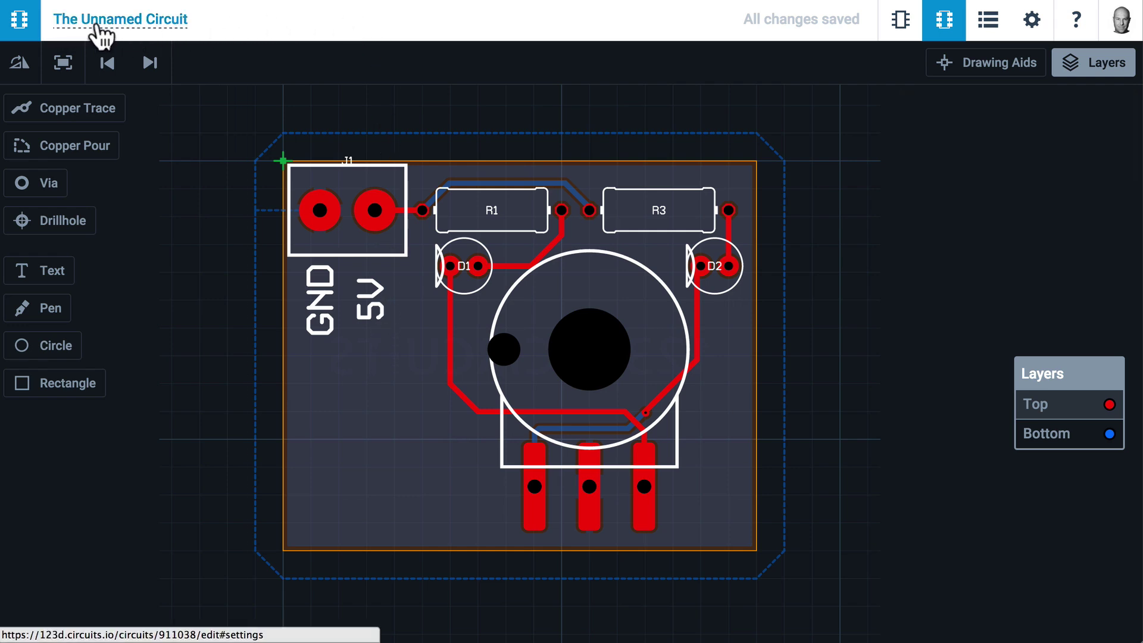
Rename the circuit from The Unnamed Circuit to 'simple LED and potentiometer board' in Settings
left_click(173, 24)
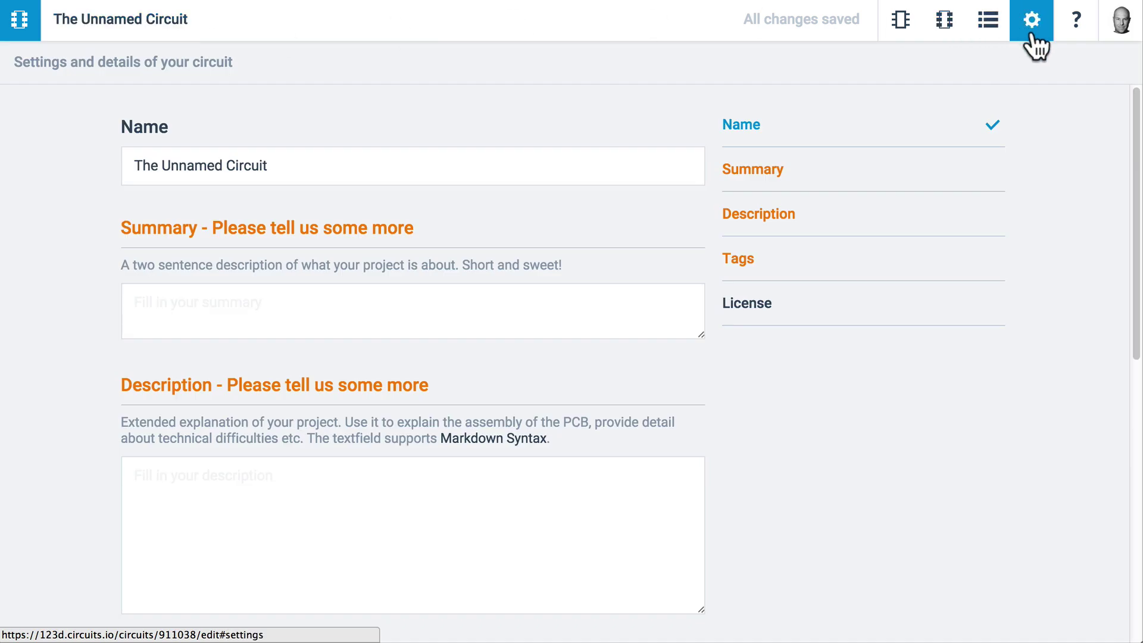
left_click(278, 166)
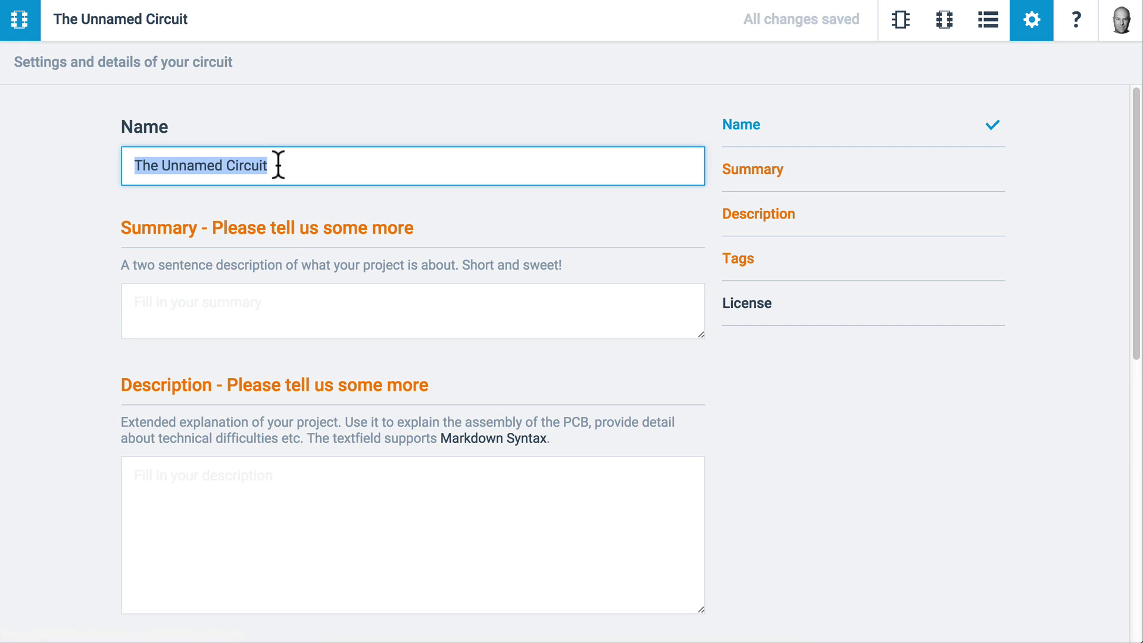
type("simple LED an")
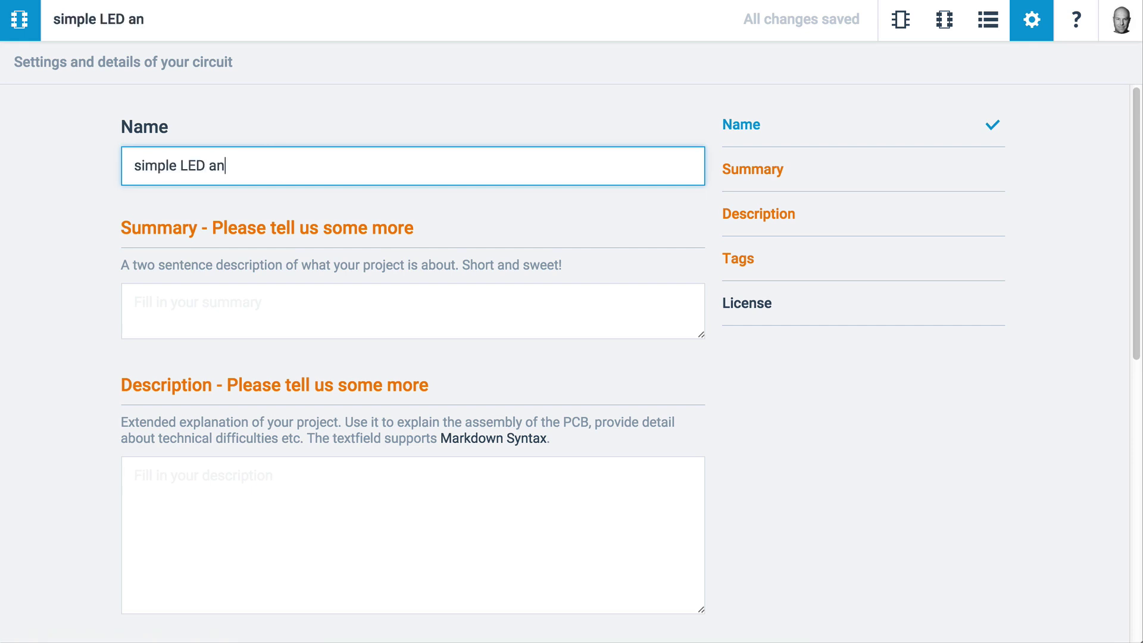
type("d potentiometer board.")
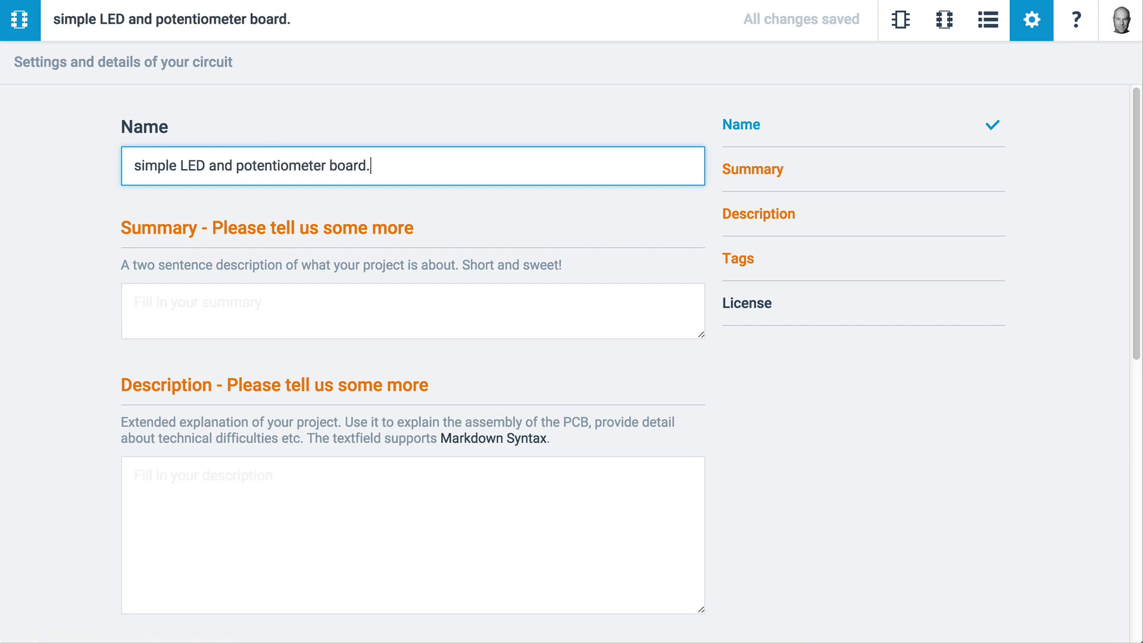
key("BackSpace")
key("Return")
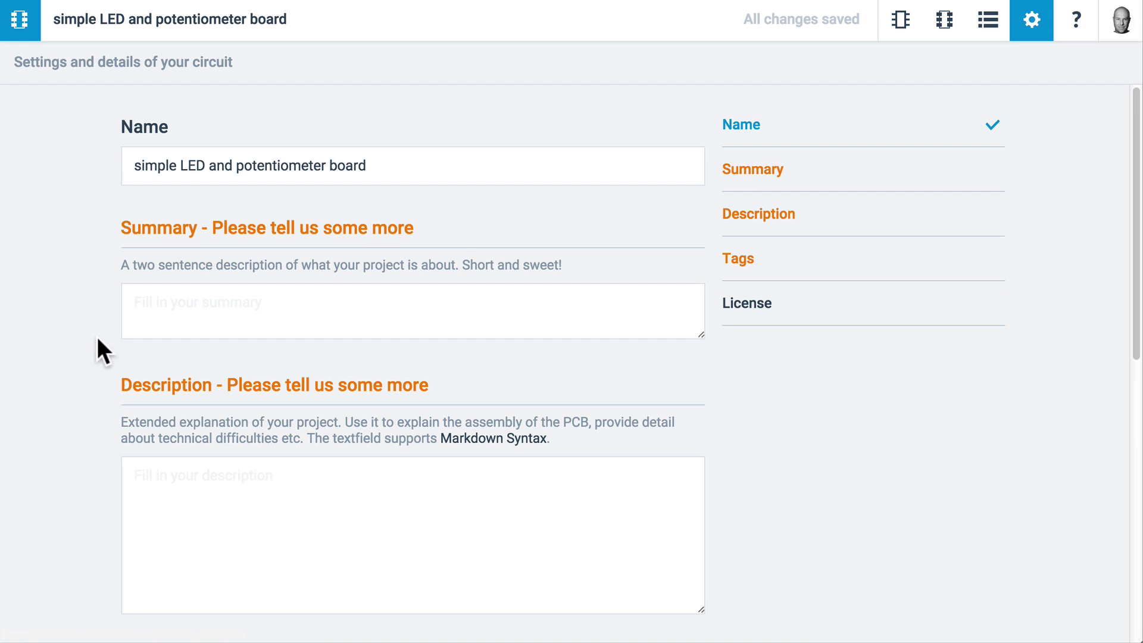
In the Access section, search for the collaborator's name, pick them from the suggestions and send an invitation
scroll(98, 338, "down", 5)
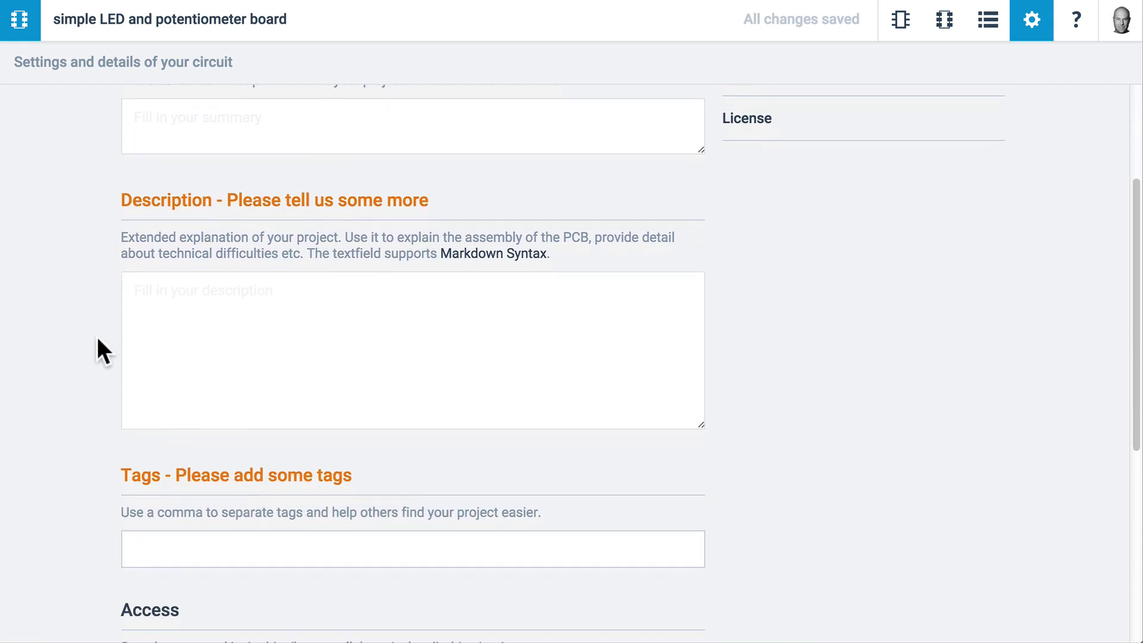
scroll(98, 337, "down", 3)
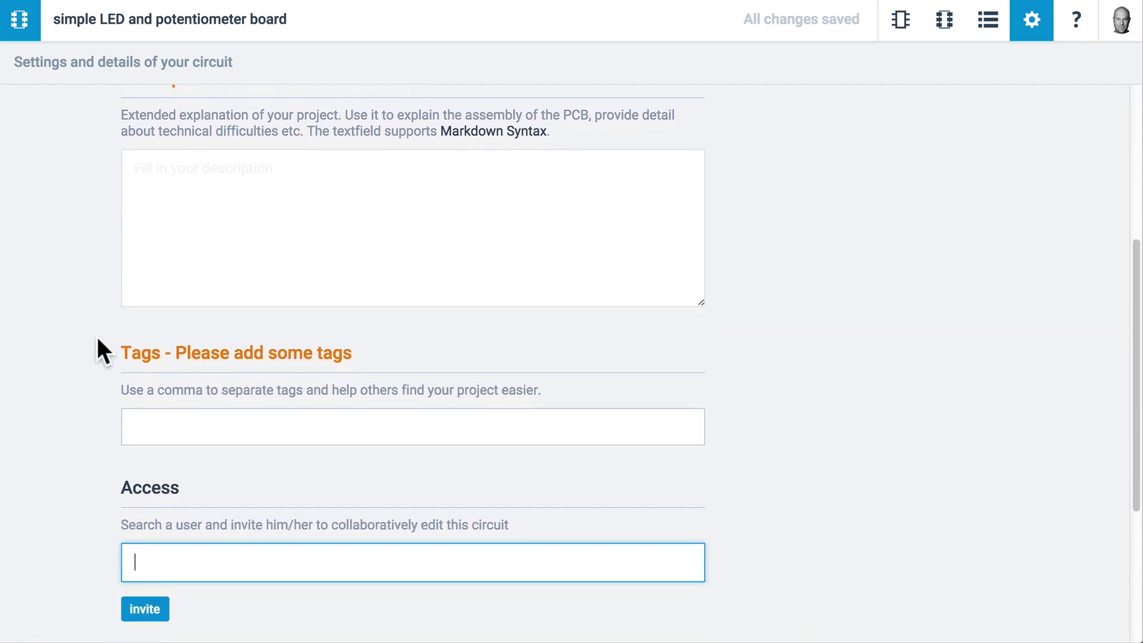
scroll(98, 337, "up", 2)
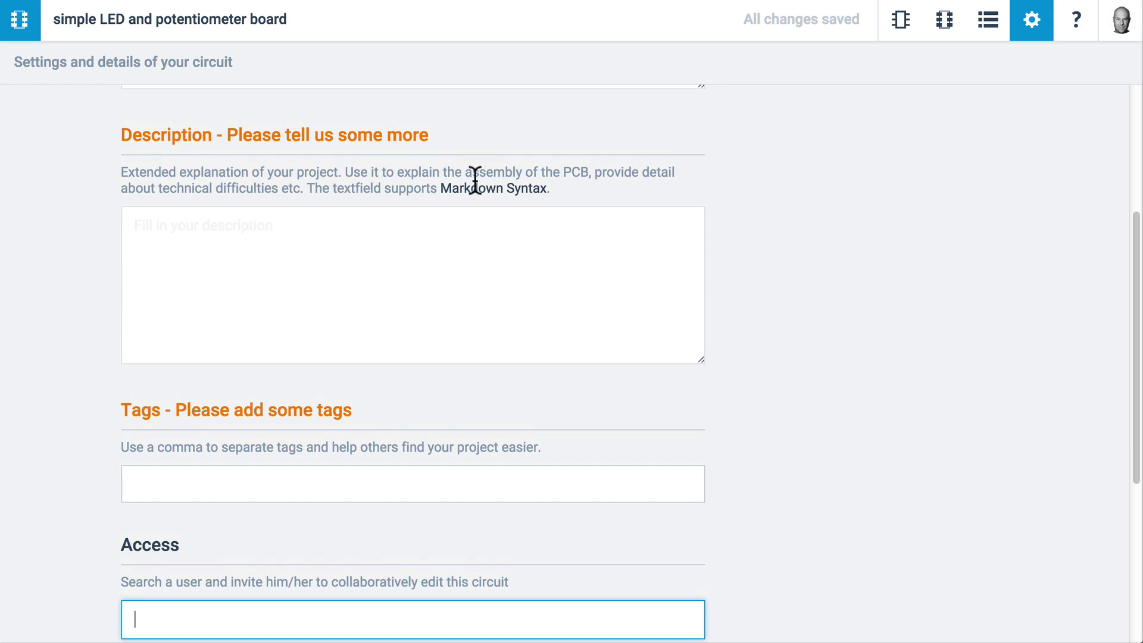
scroll(85, 324, "down", 2)
scroll(84, 324, "down", 5)
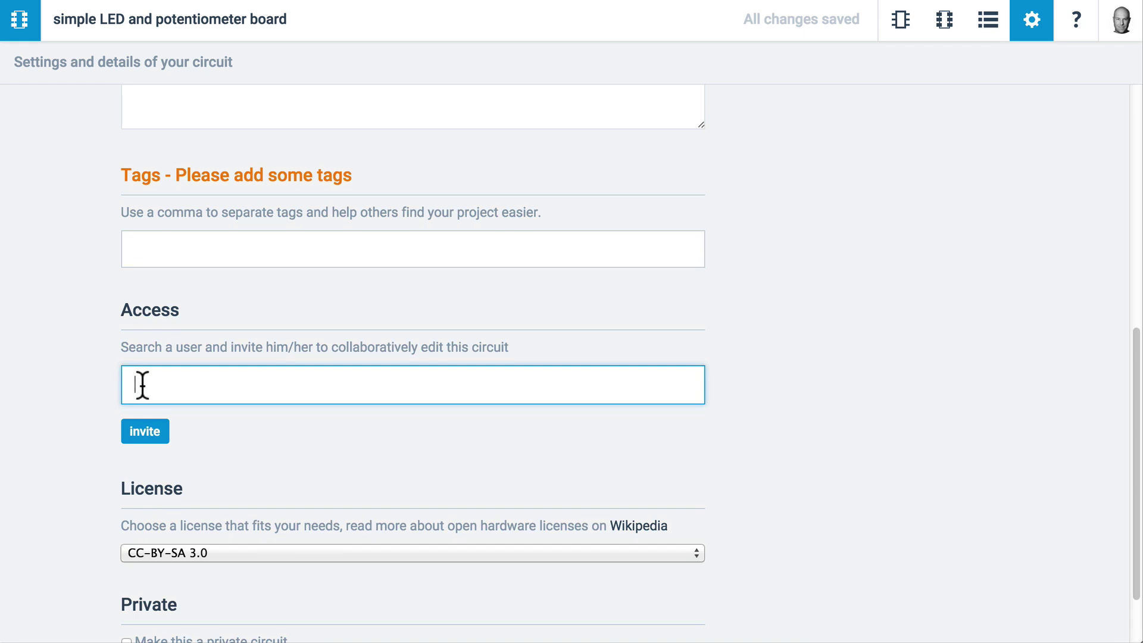
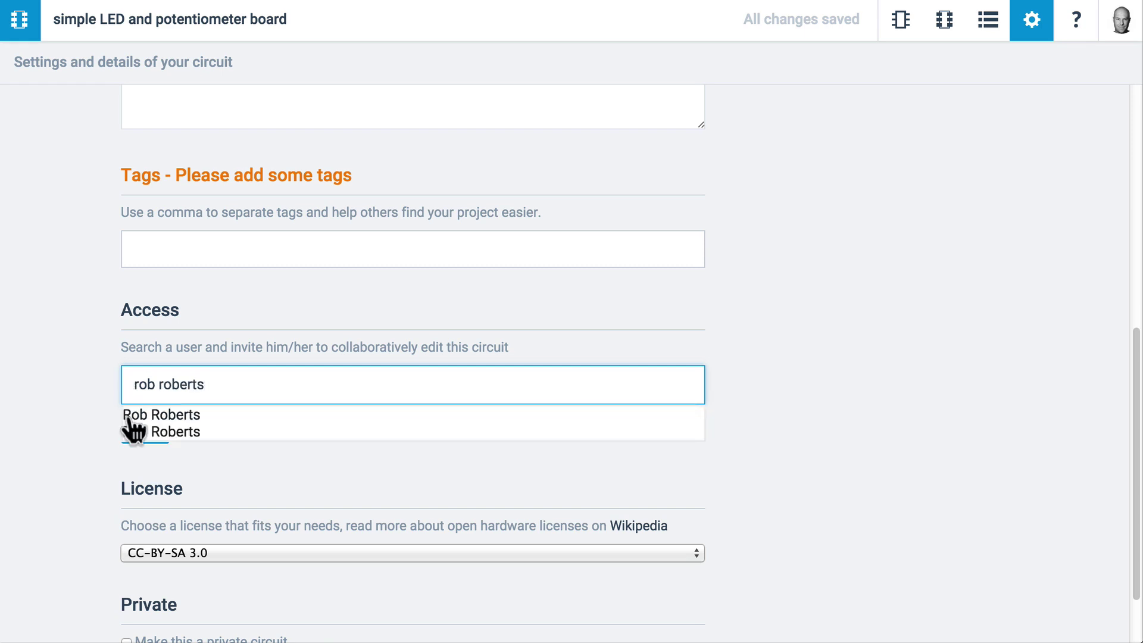
left_click(129, 415)
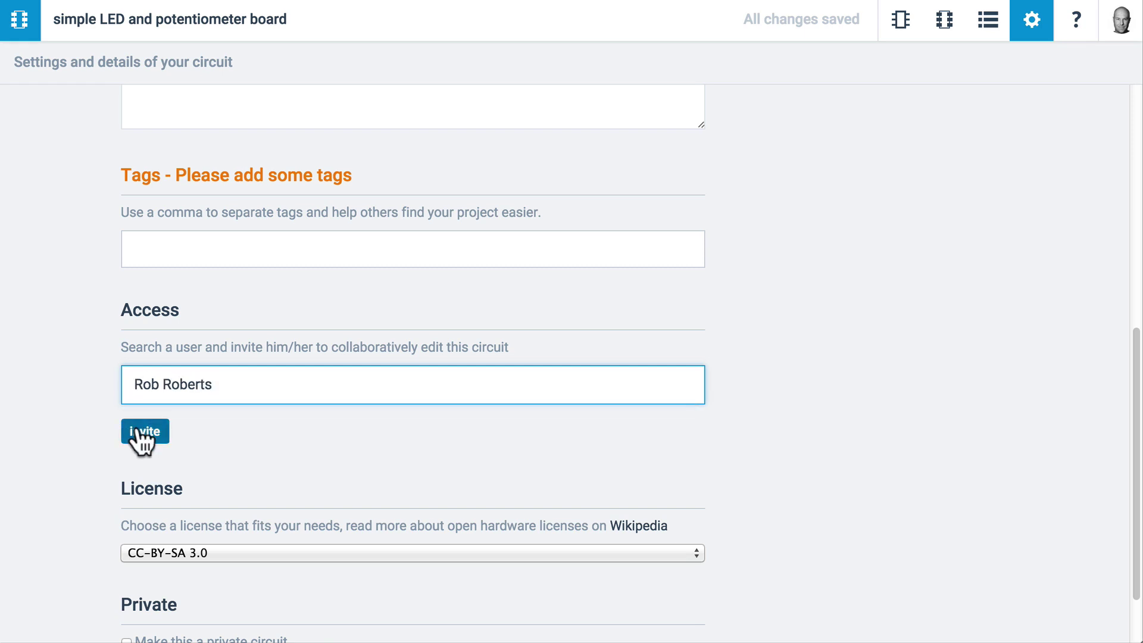
left_click(137, 430)
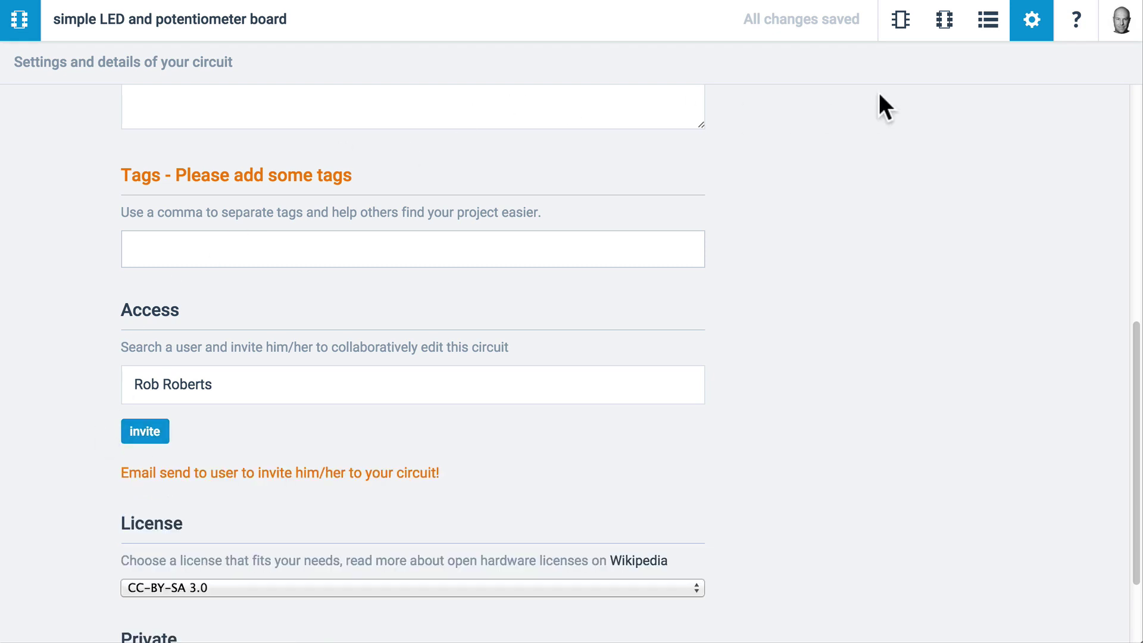
Review the schematic, PCB layout, bill of materials and circuit settings, finishing on the PCB layout
left_click(902, 21)
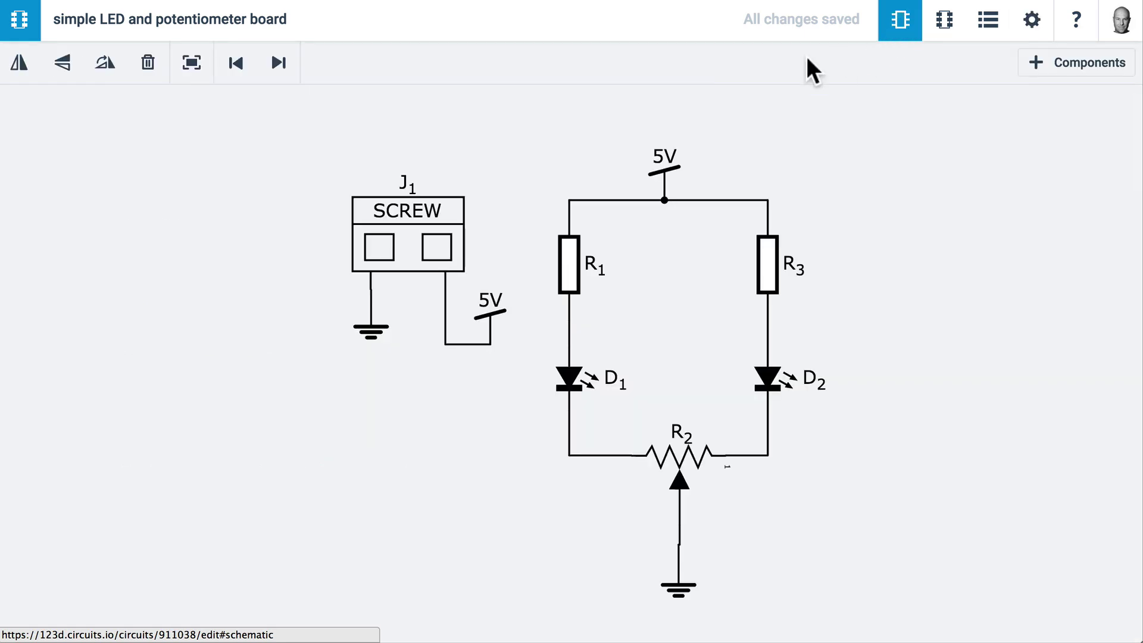
left_click(946, 21)
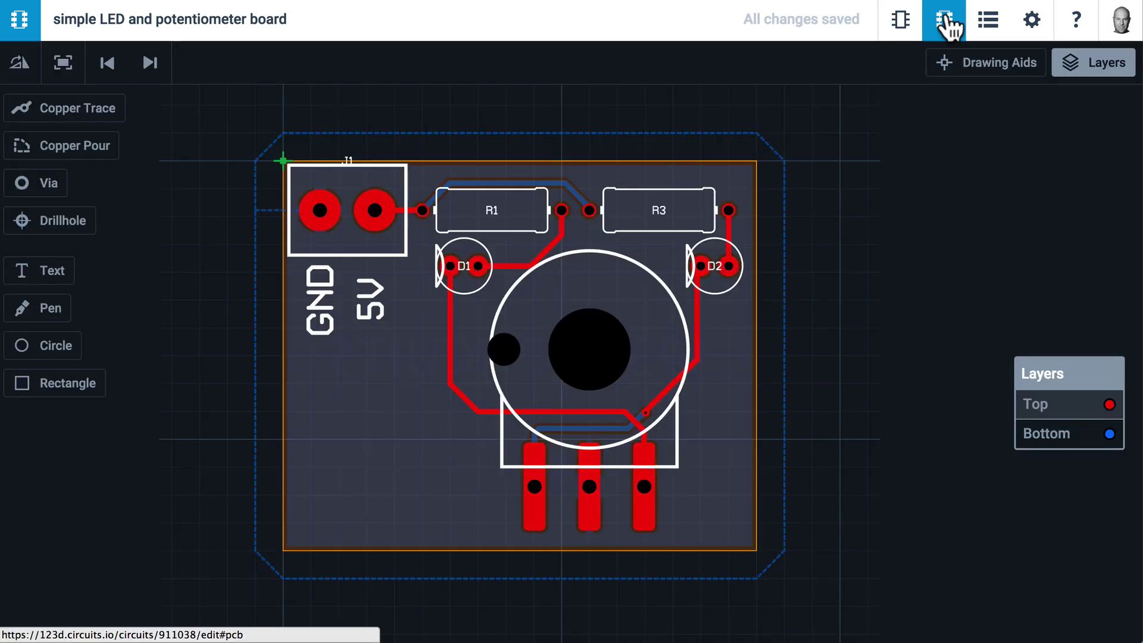
left_click(990, 24)
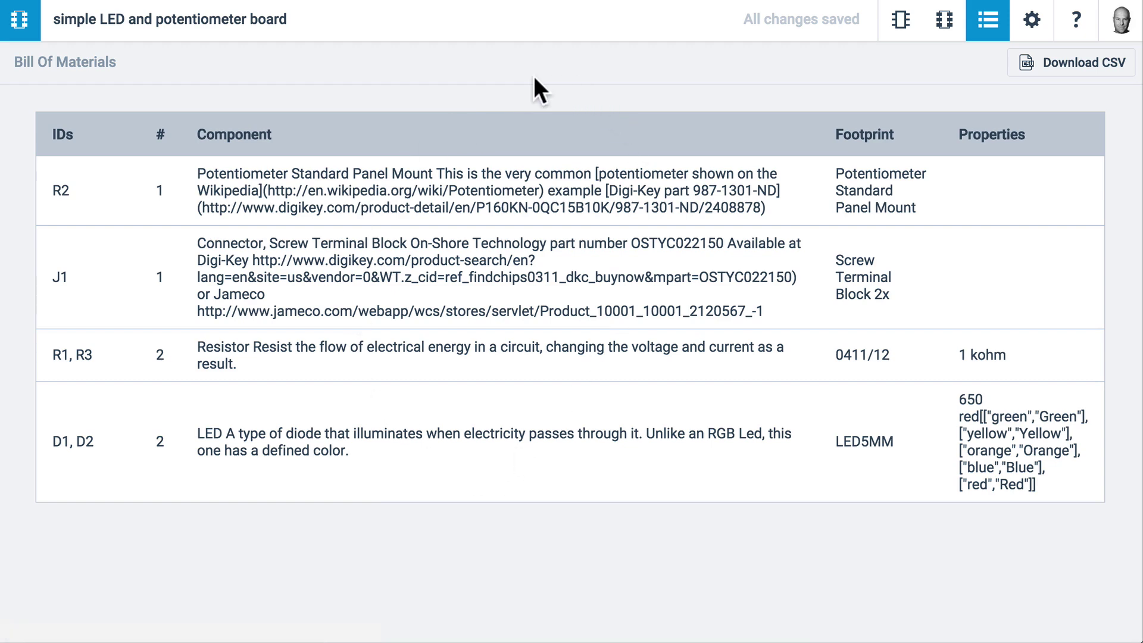
left_click(1031, 23)
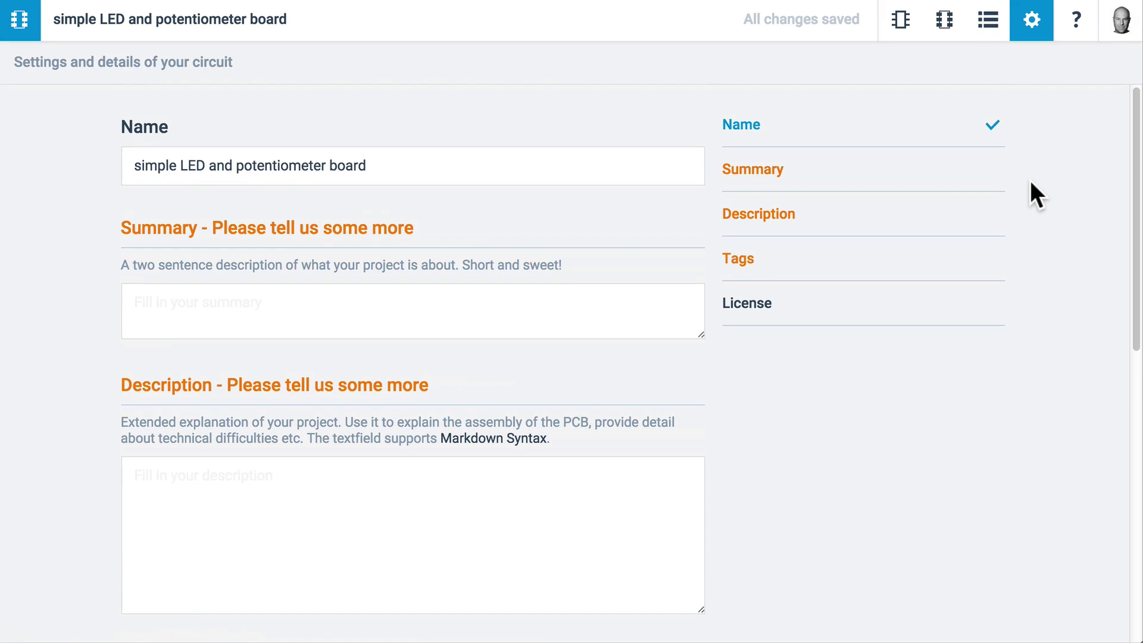
left_click(944, 24)
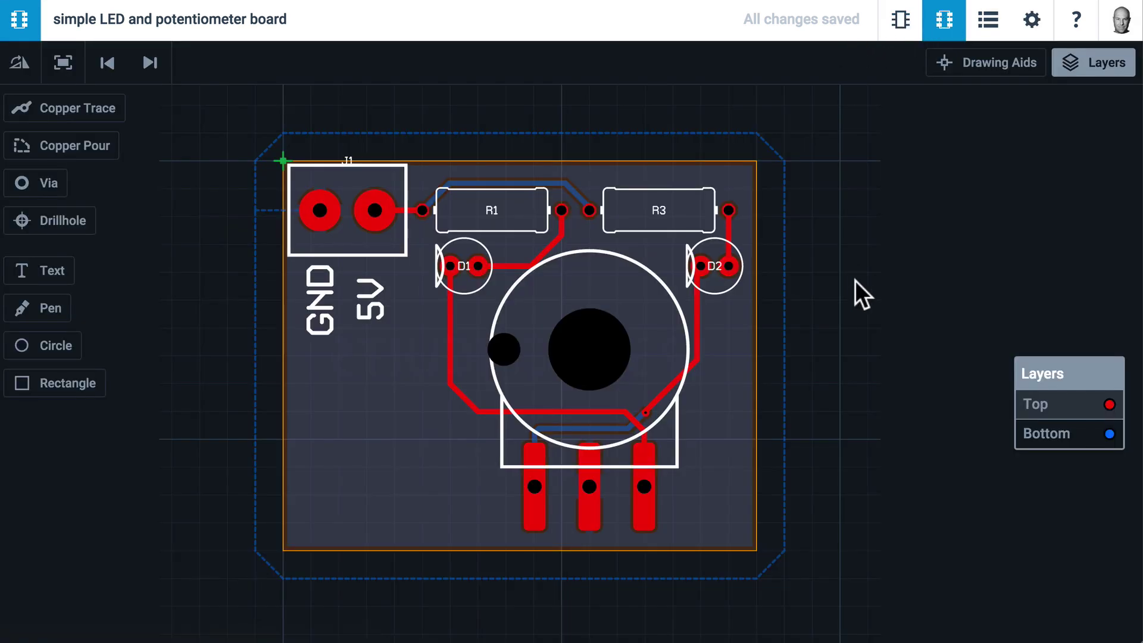